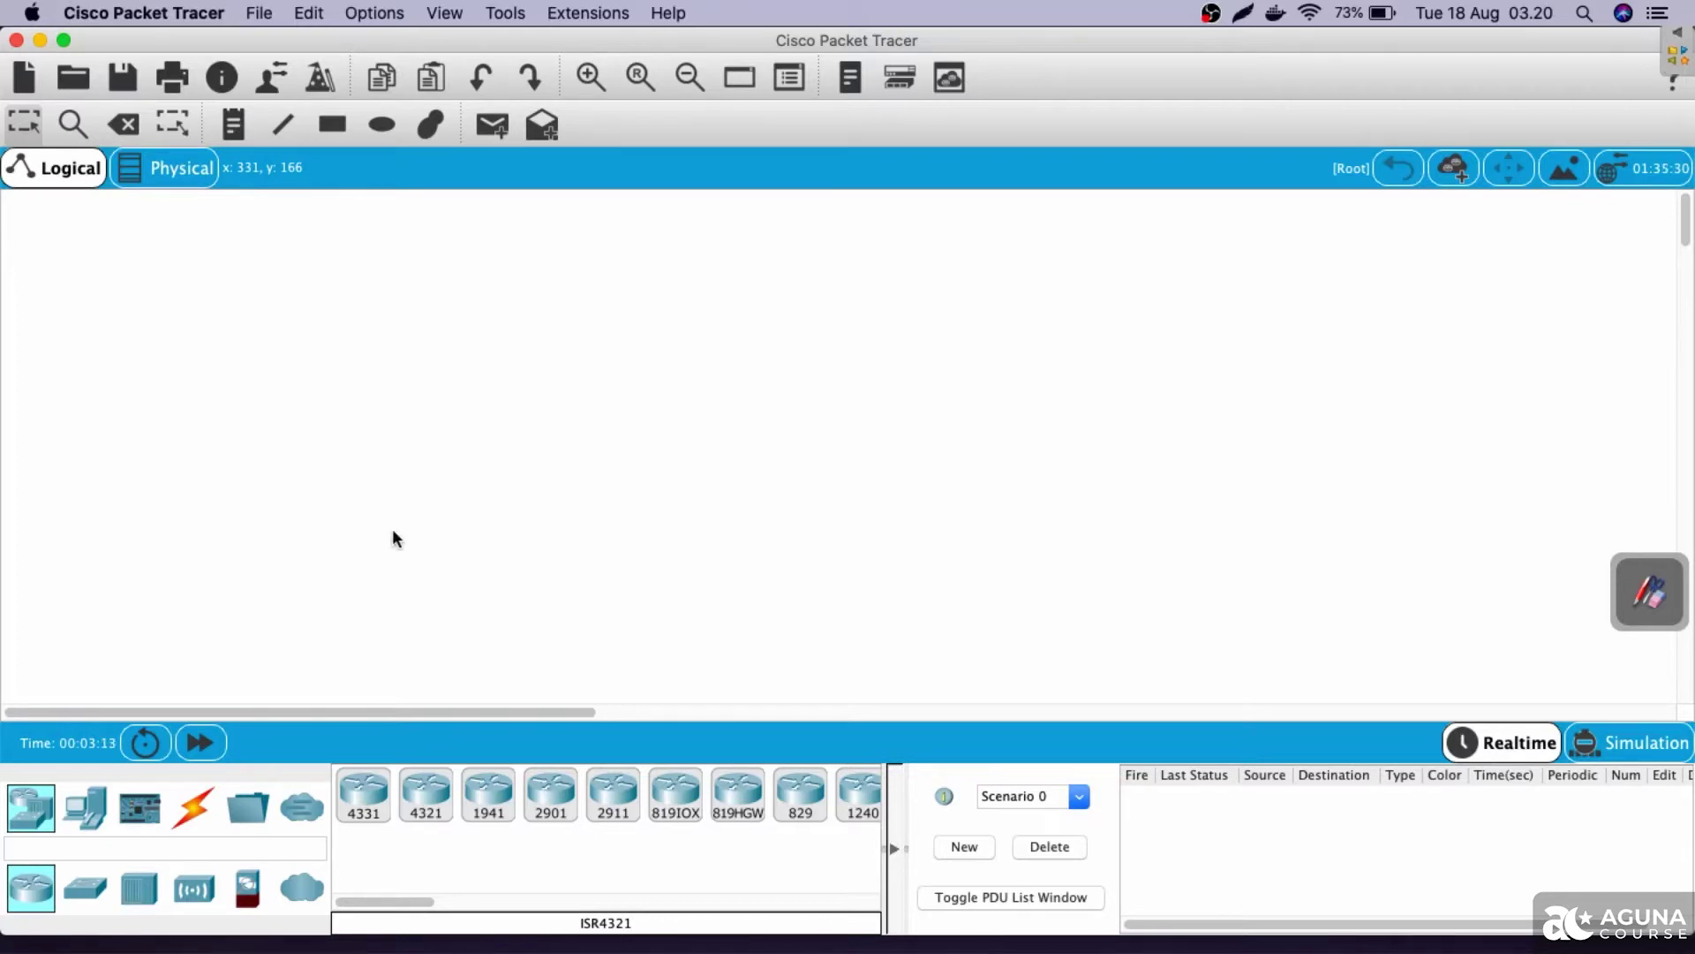
Set the application font size to 14 pt in the preferences, apply it and close the preferences.
{"action": "left_click", "coordinate": [92, 817]}
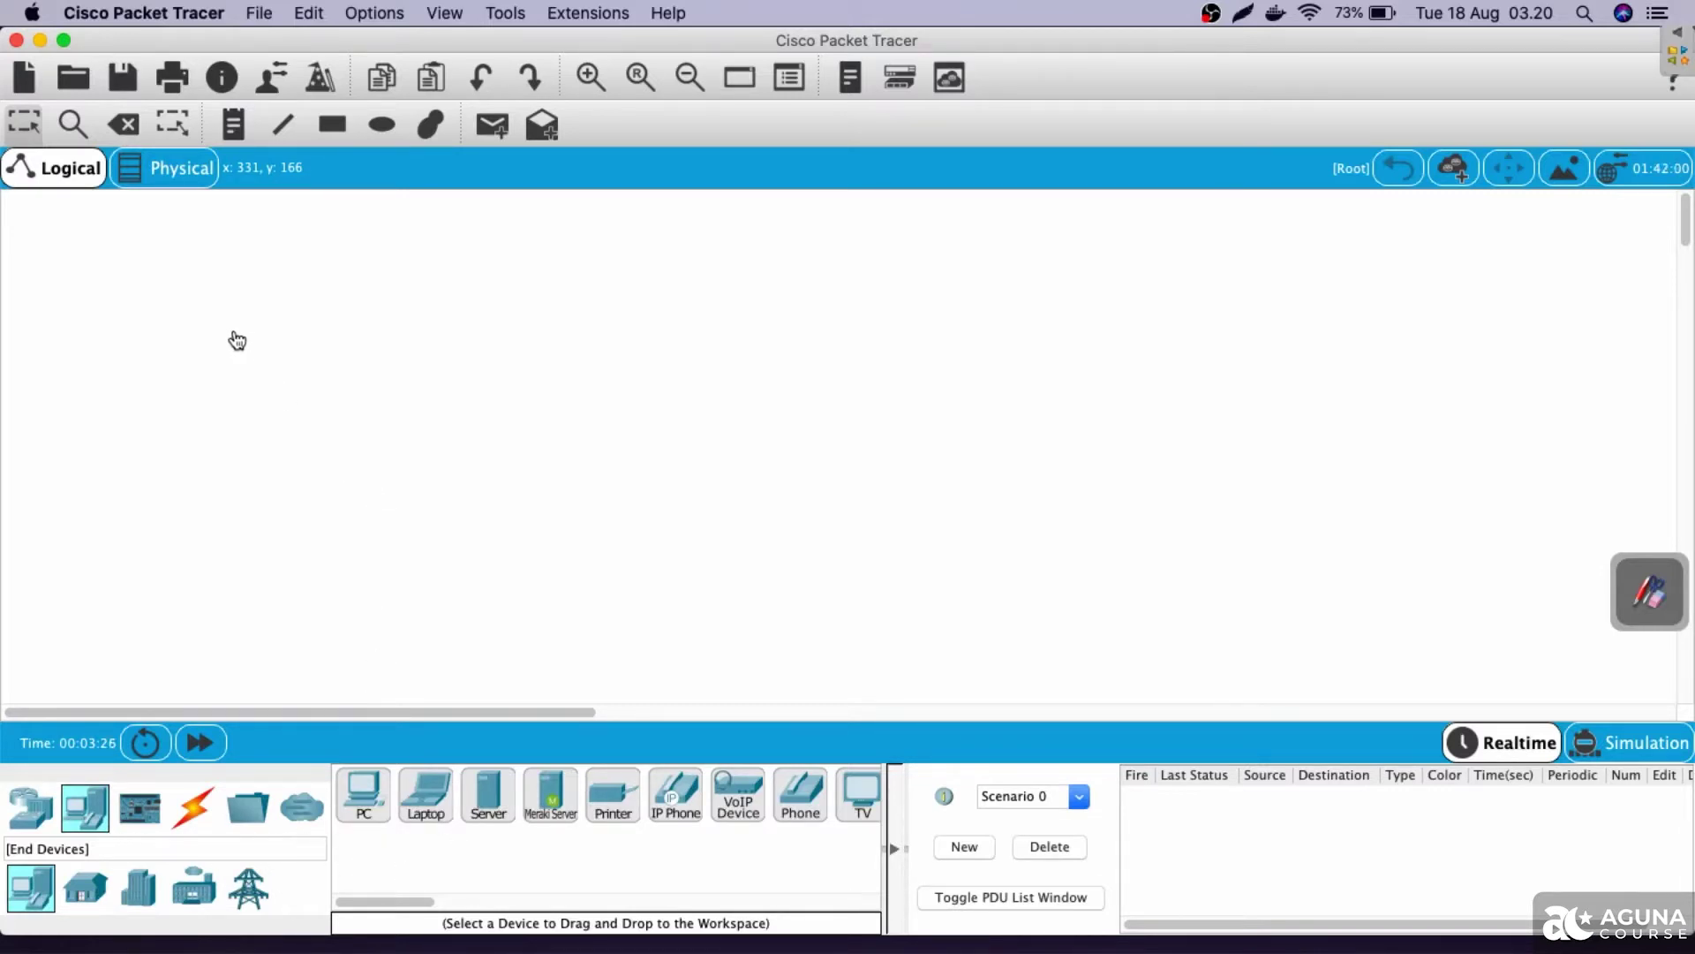
{"action": "left_click", "coordinate": [202, 11]}
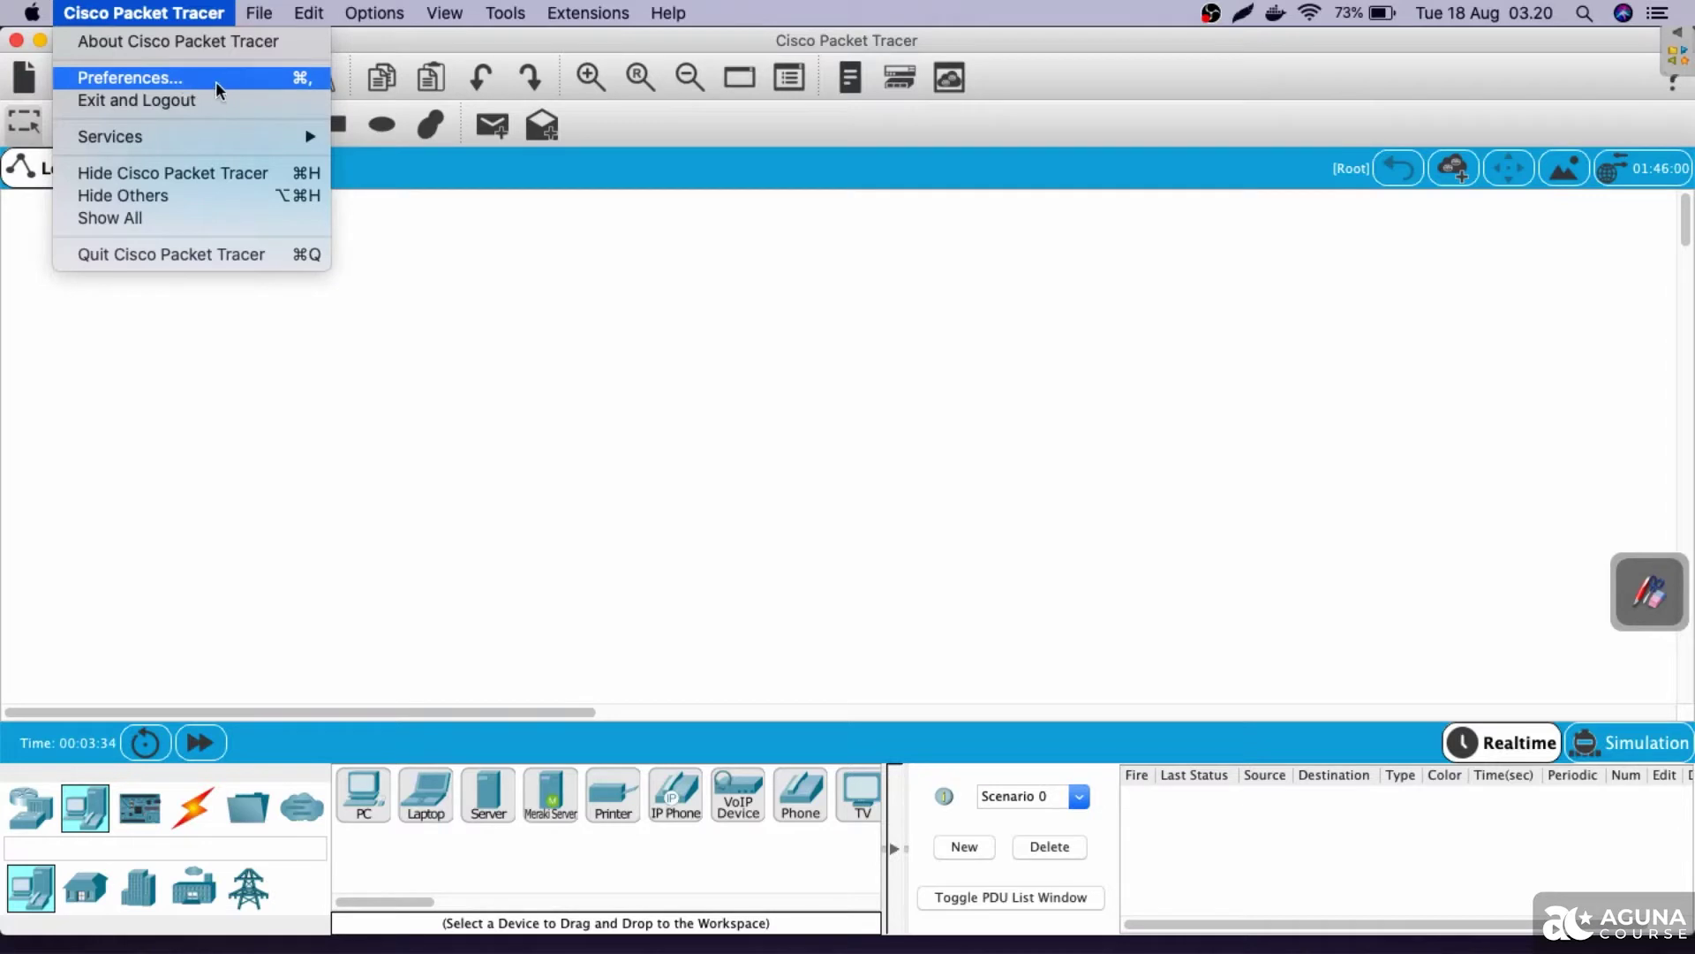
{"action": "mouse_move", "coordinate": [260, 12]}
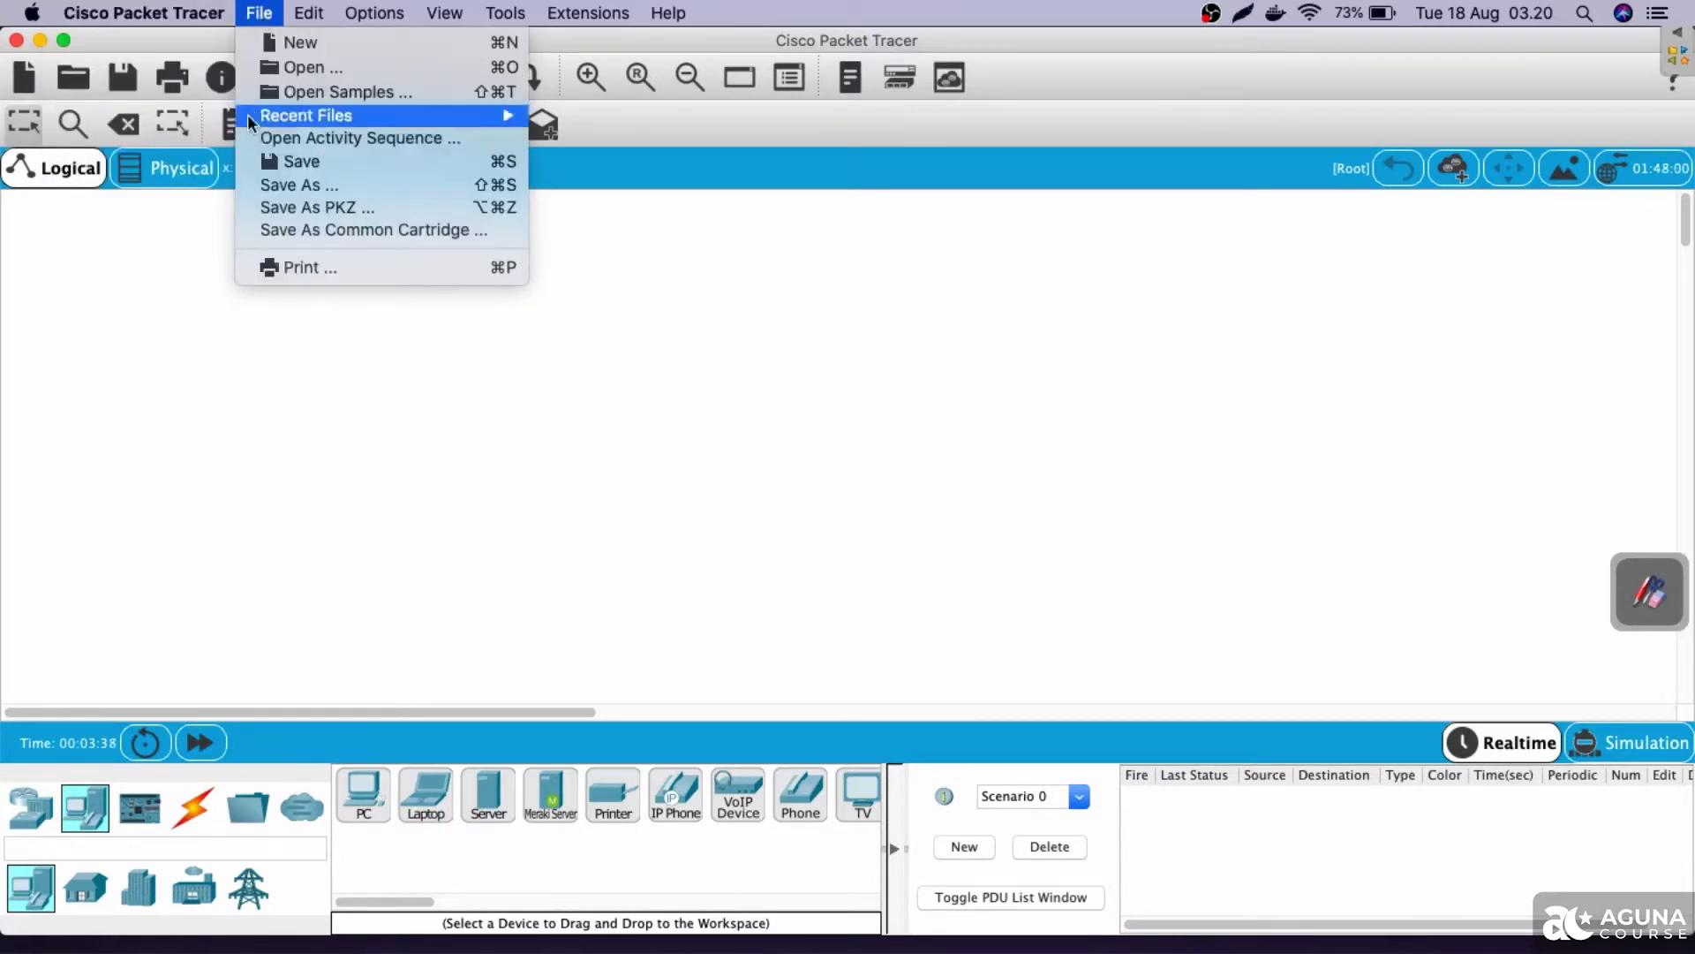
{"action": "mouse_move", "coordinate": [191, 18]}
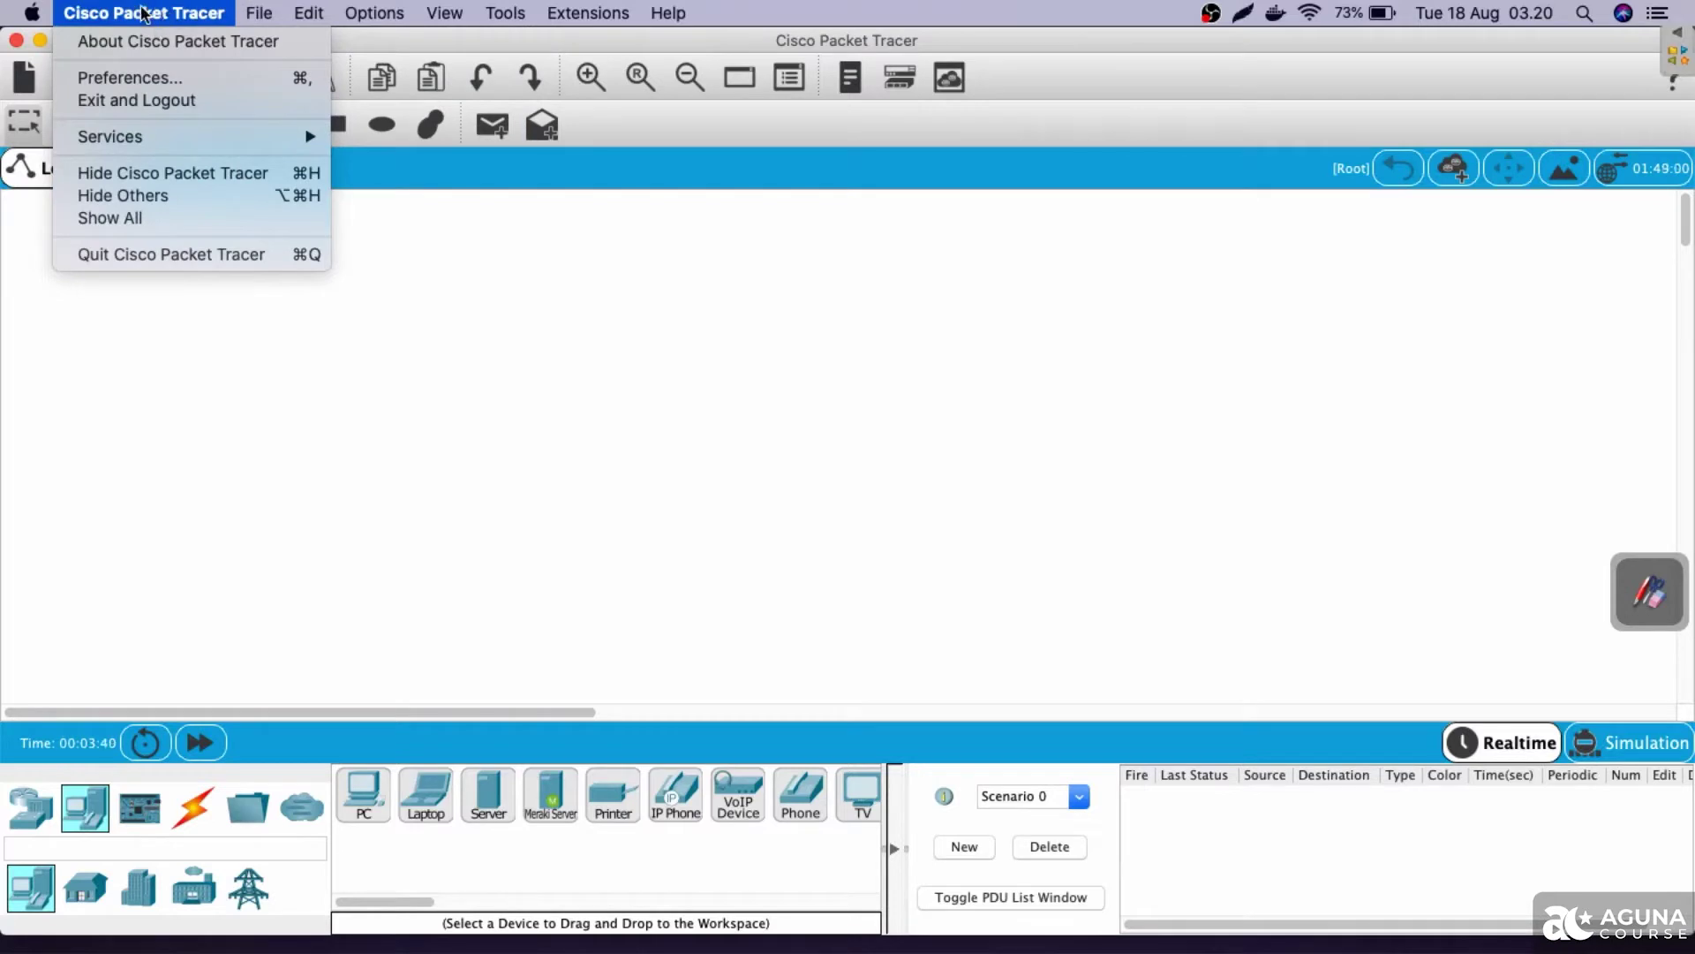
{"action": "left_click", "coordinate": [211, 80]}
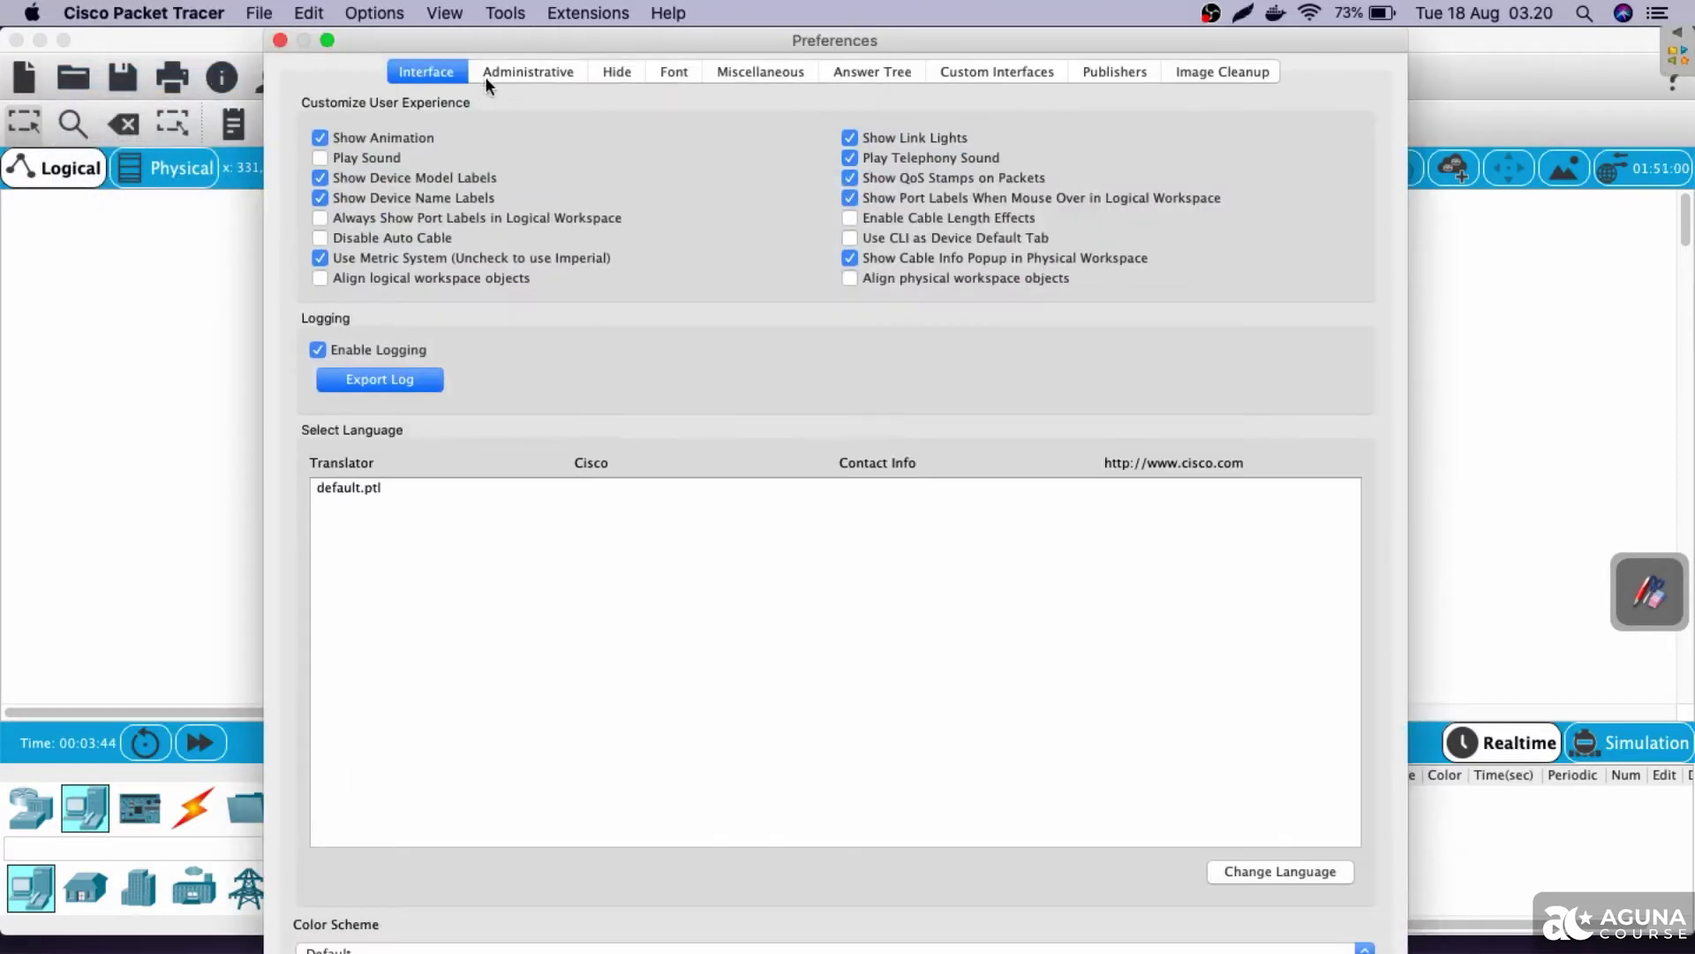
{"action": "left_click", "coordinate": [674, 76]}
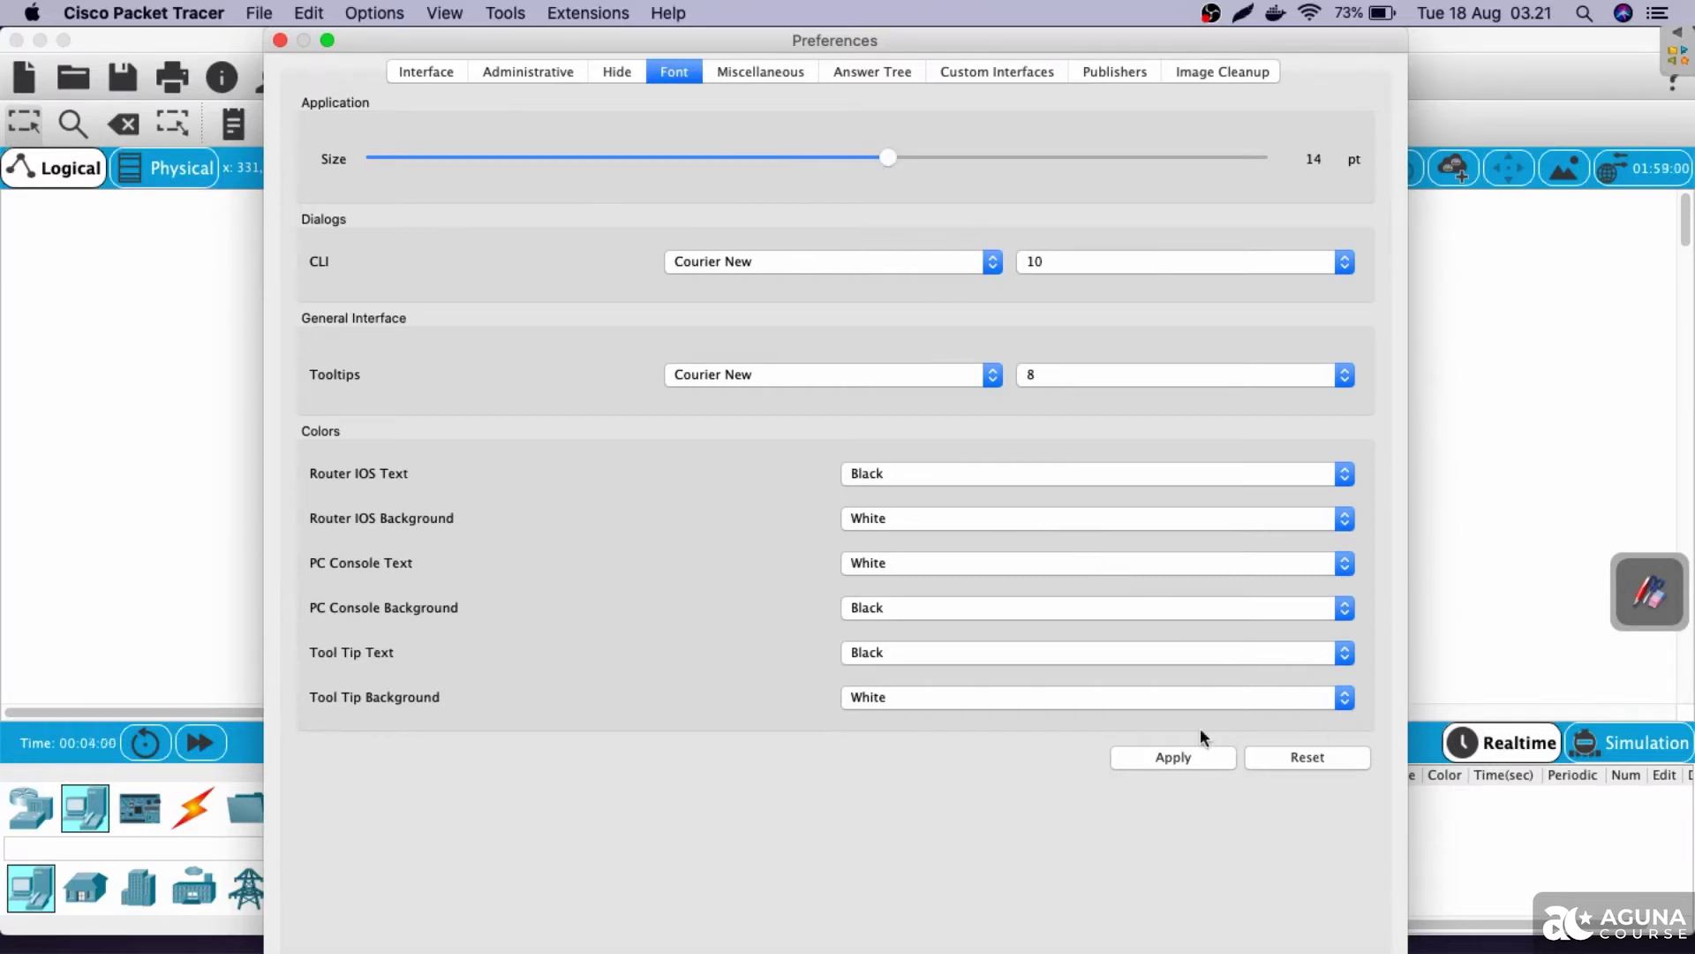
{"action": "left_click", "coordinate": [1185, 752]}
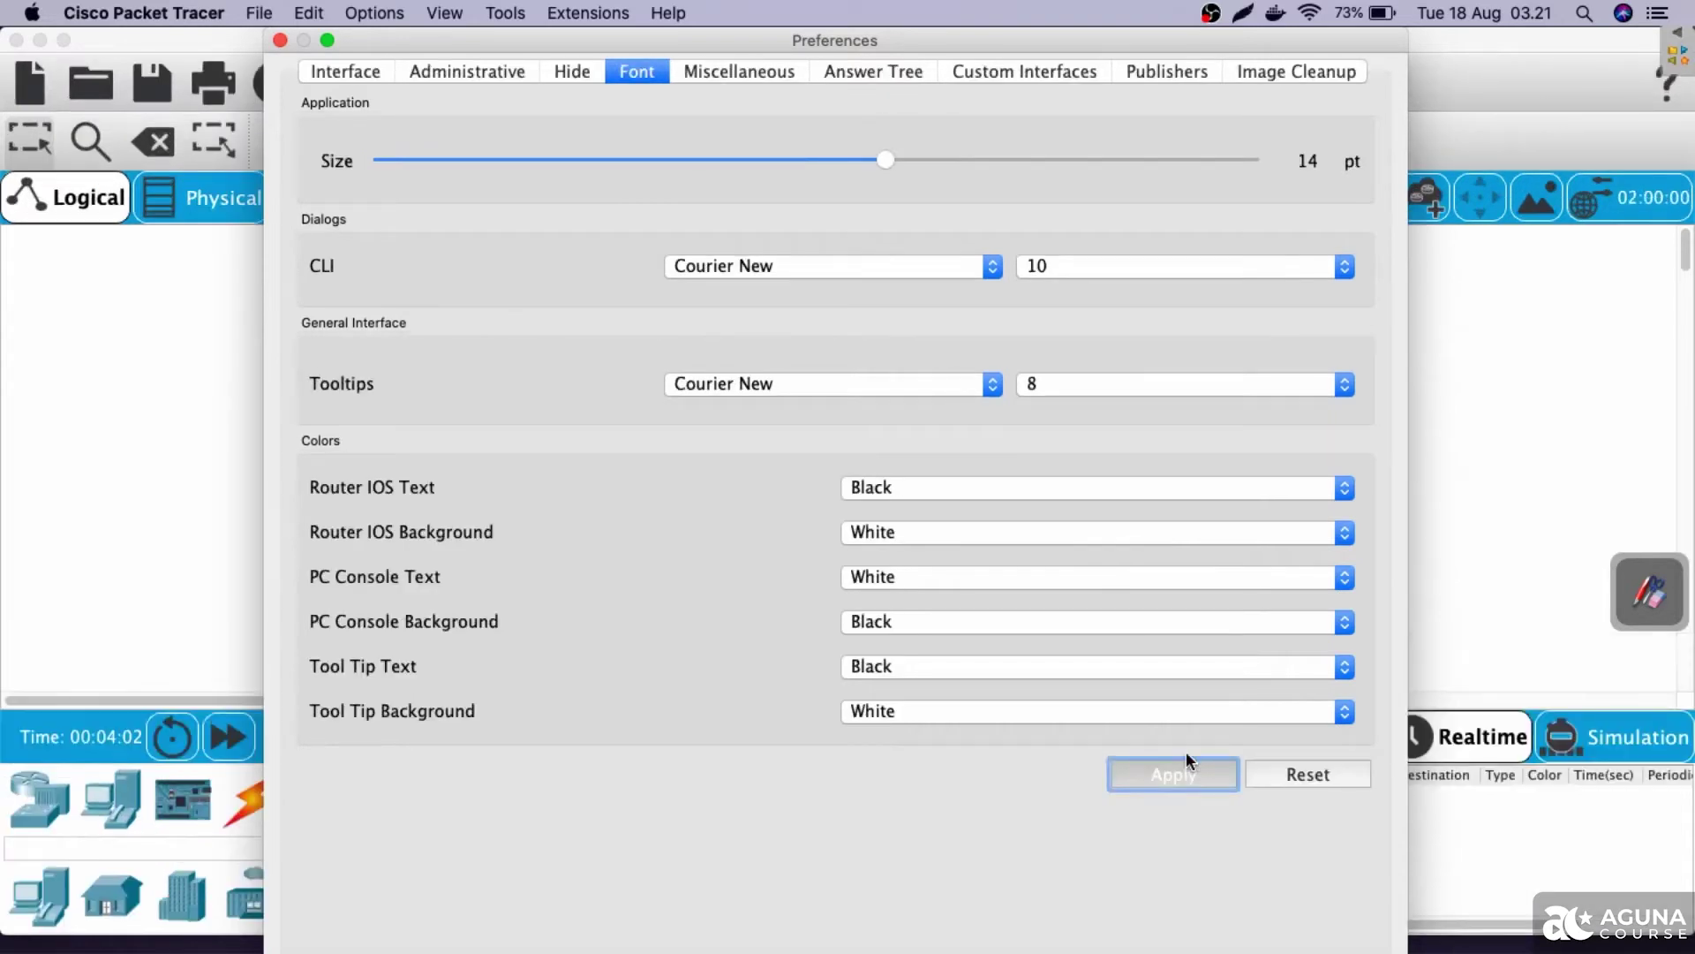
{"action": "left_click", "coordinate": [280, 40]}
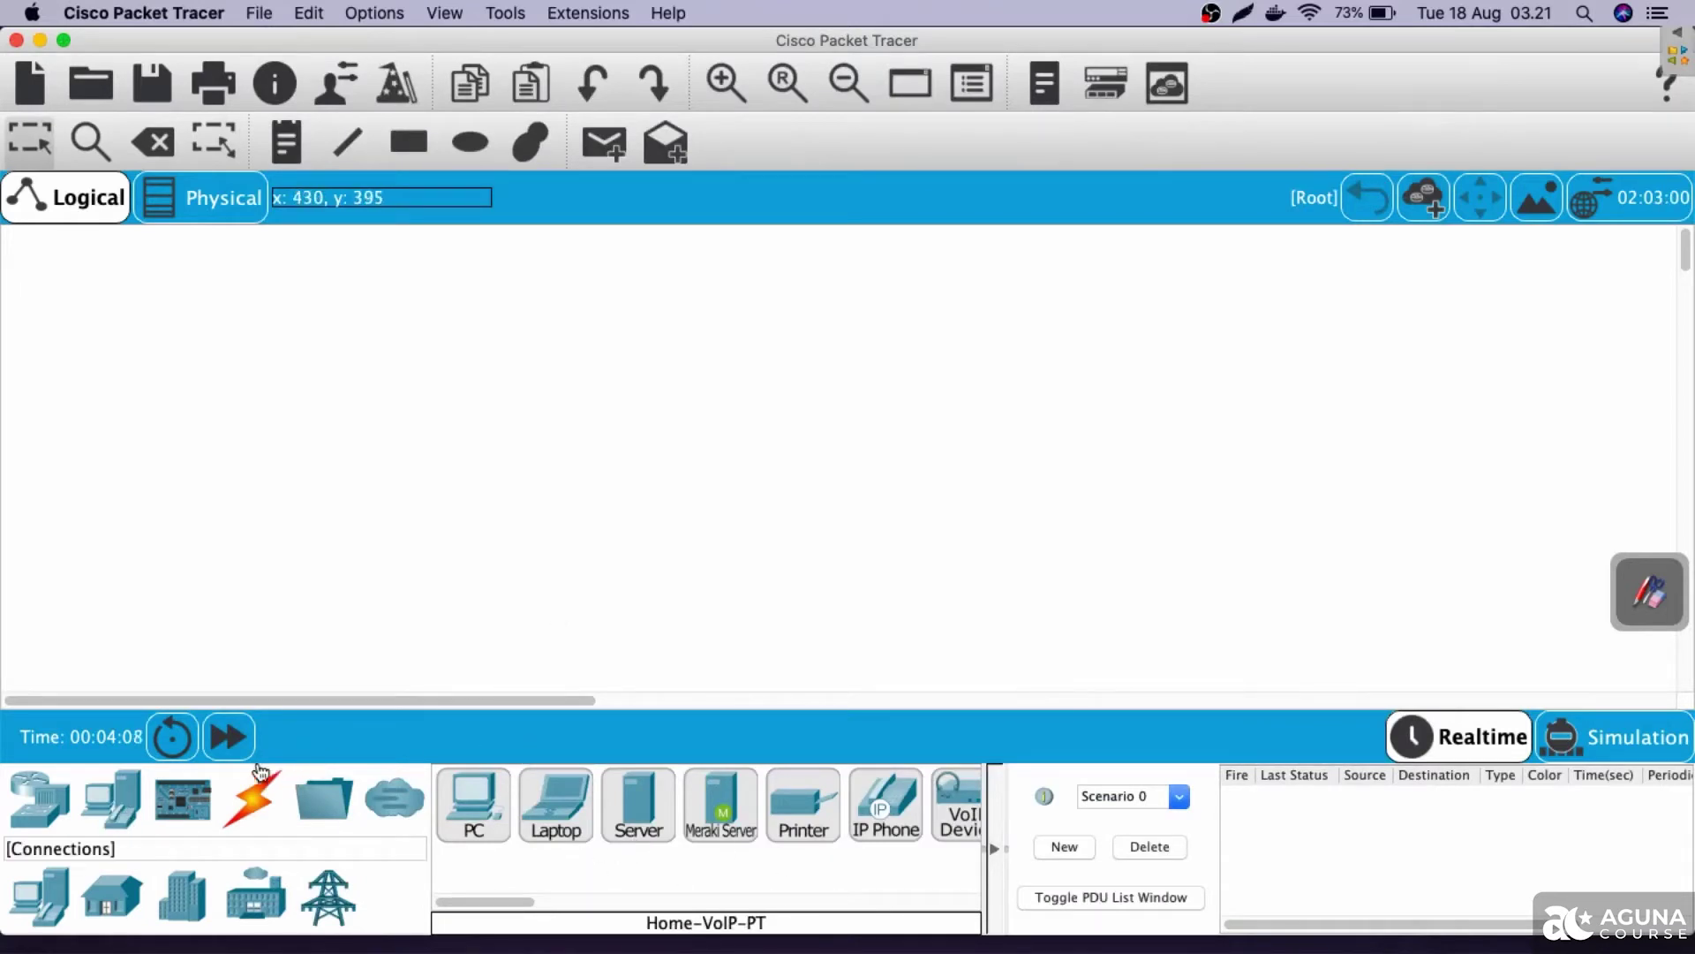
Place two PC end devices side by side in the empty logical workspace, roughly level with each other.
{"action": "left_click", "coordinate": [137, 801]}
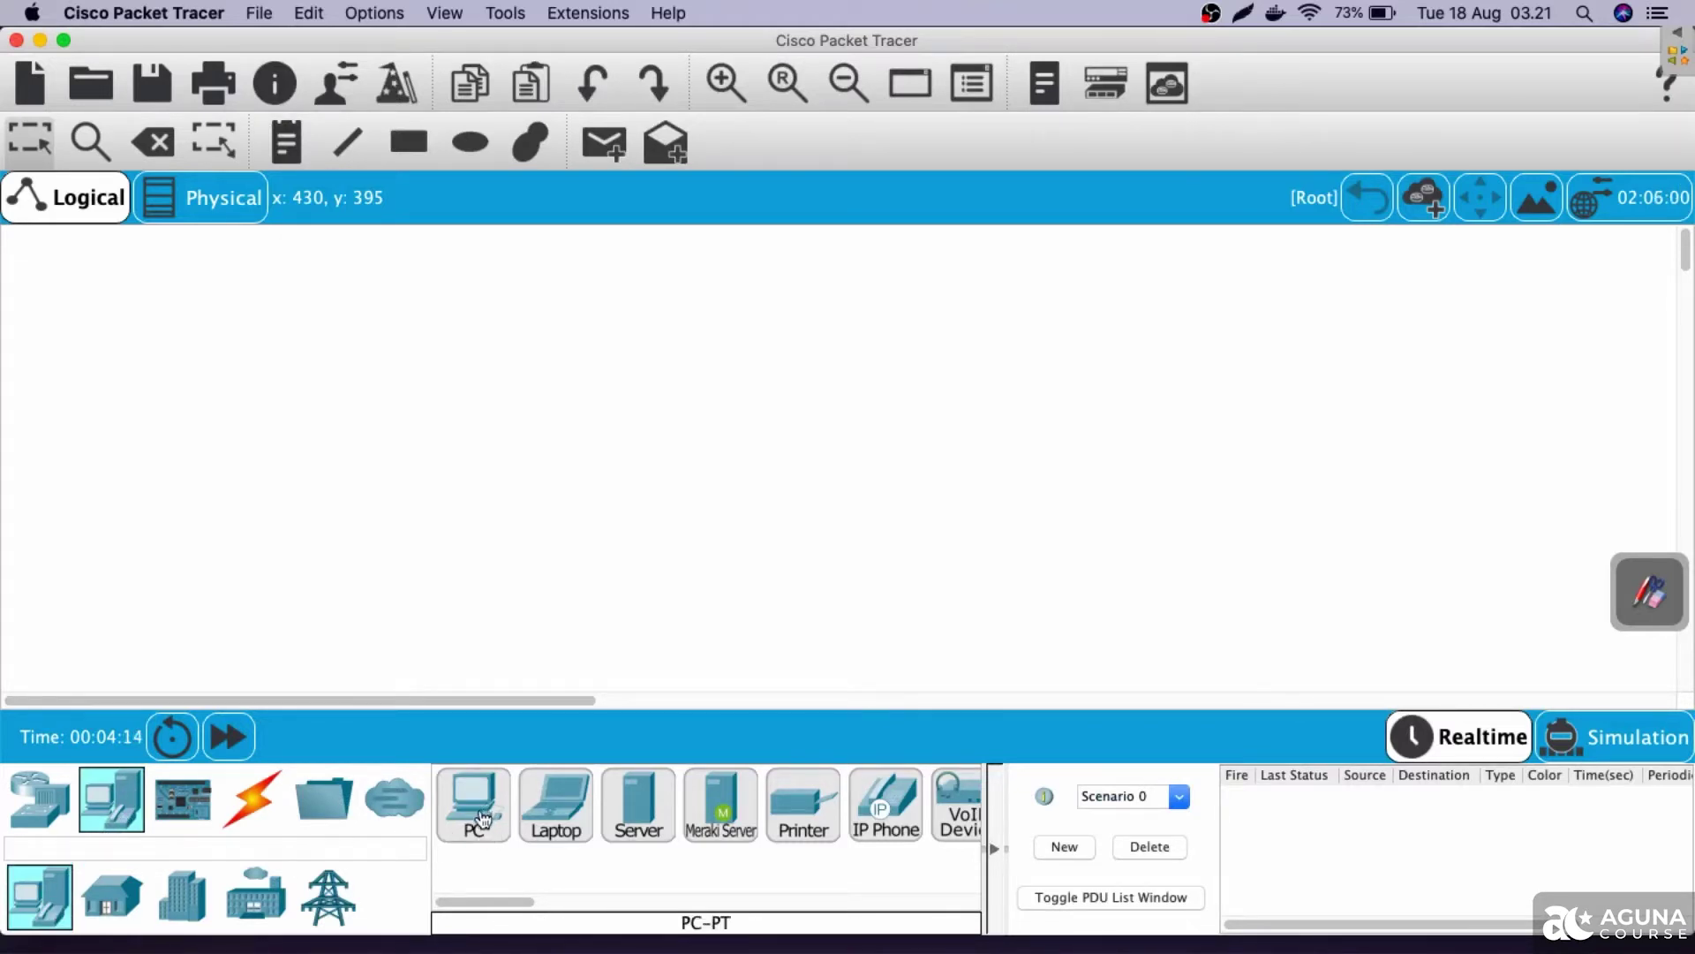
{"action": "left_click", "coordinate": [474, 791]}
{"action": "left_click", "coordinate": [335, 404]}
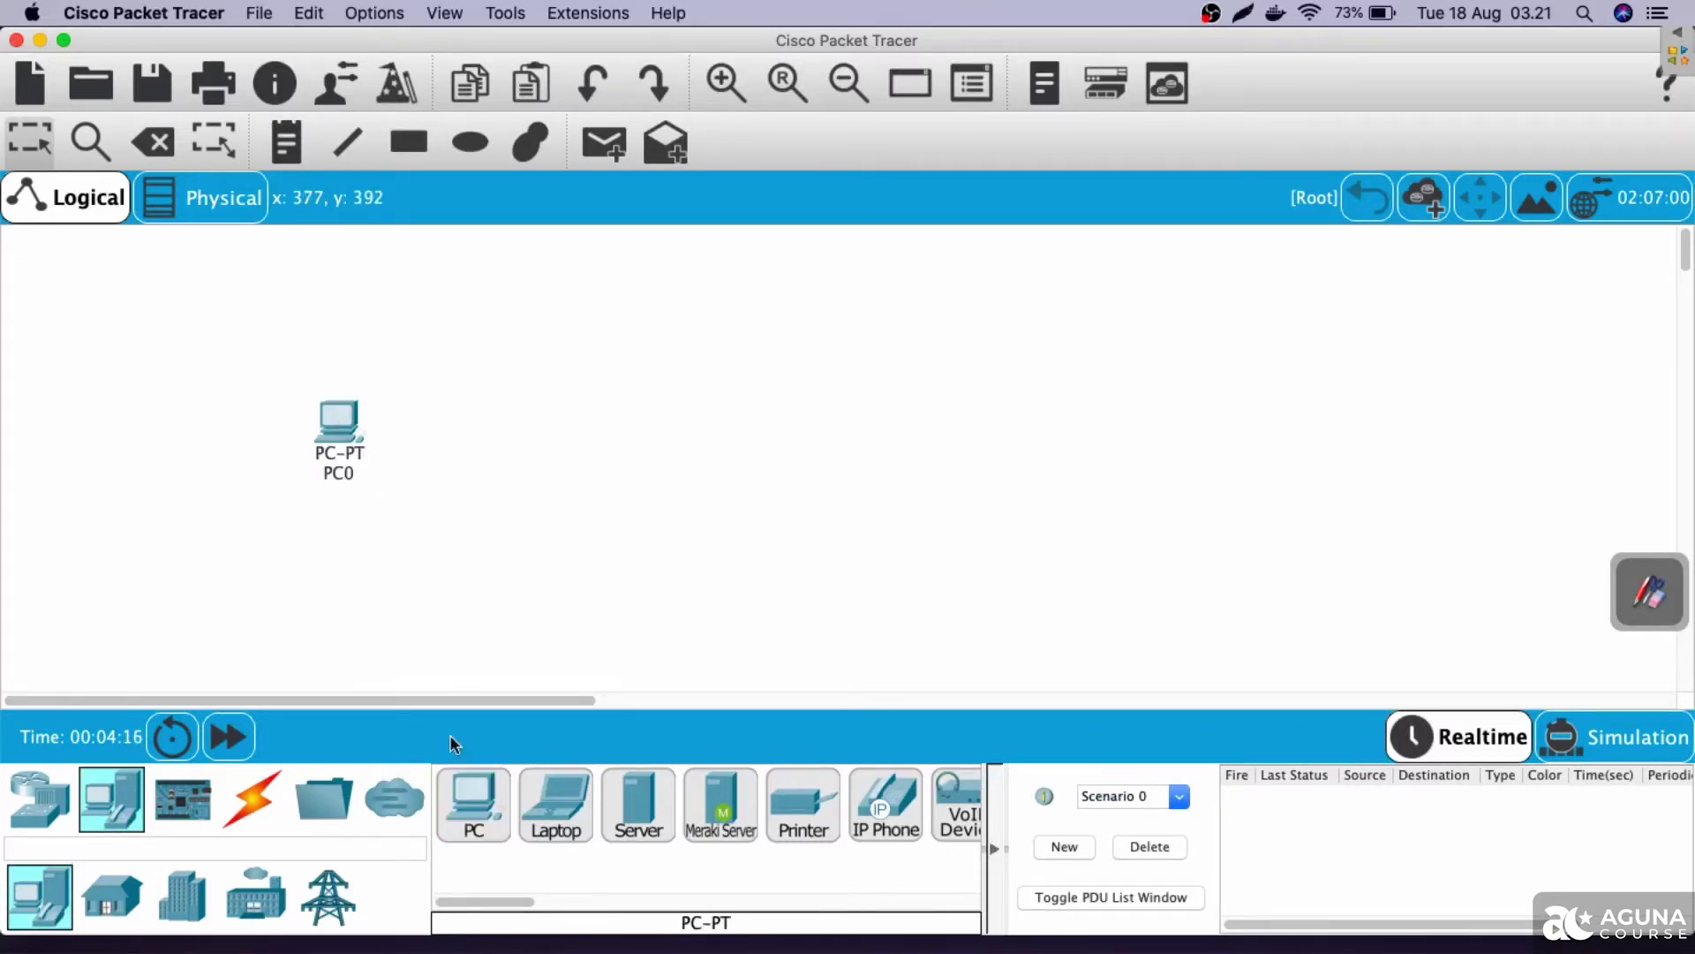
{"action": "left_click", "coordinate": [474, 812]}
{"action": "left_click", "coordinate": [550, 410]}
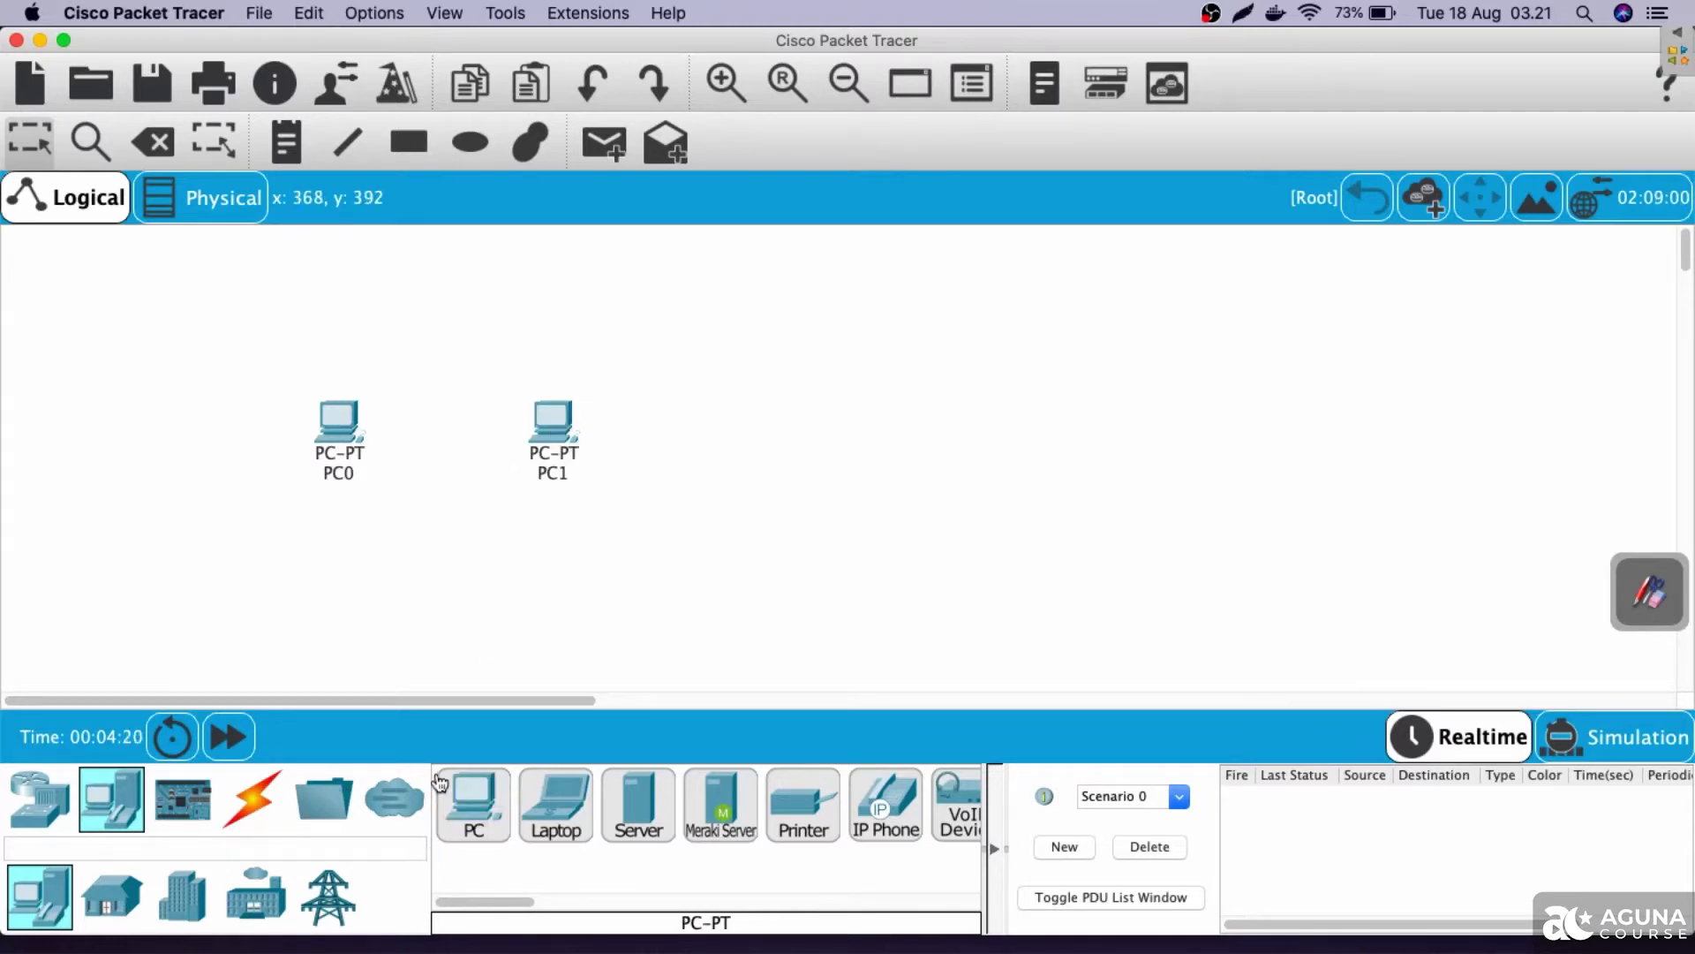
{"action": "left_click_drag", "start_coordinate": [586, 424], "coordinate": [610, 417]}
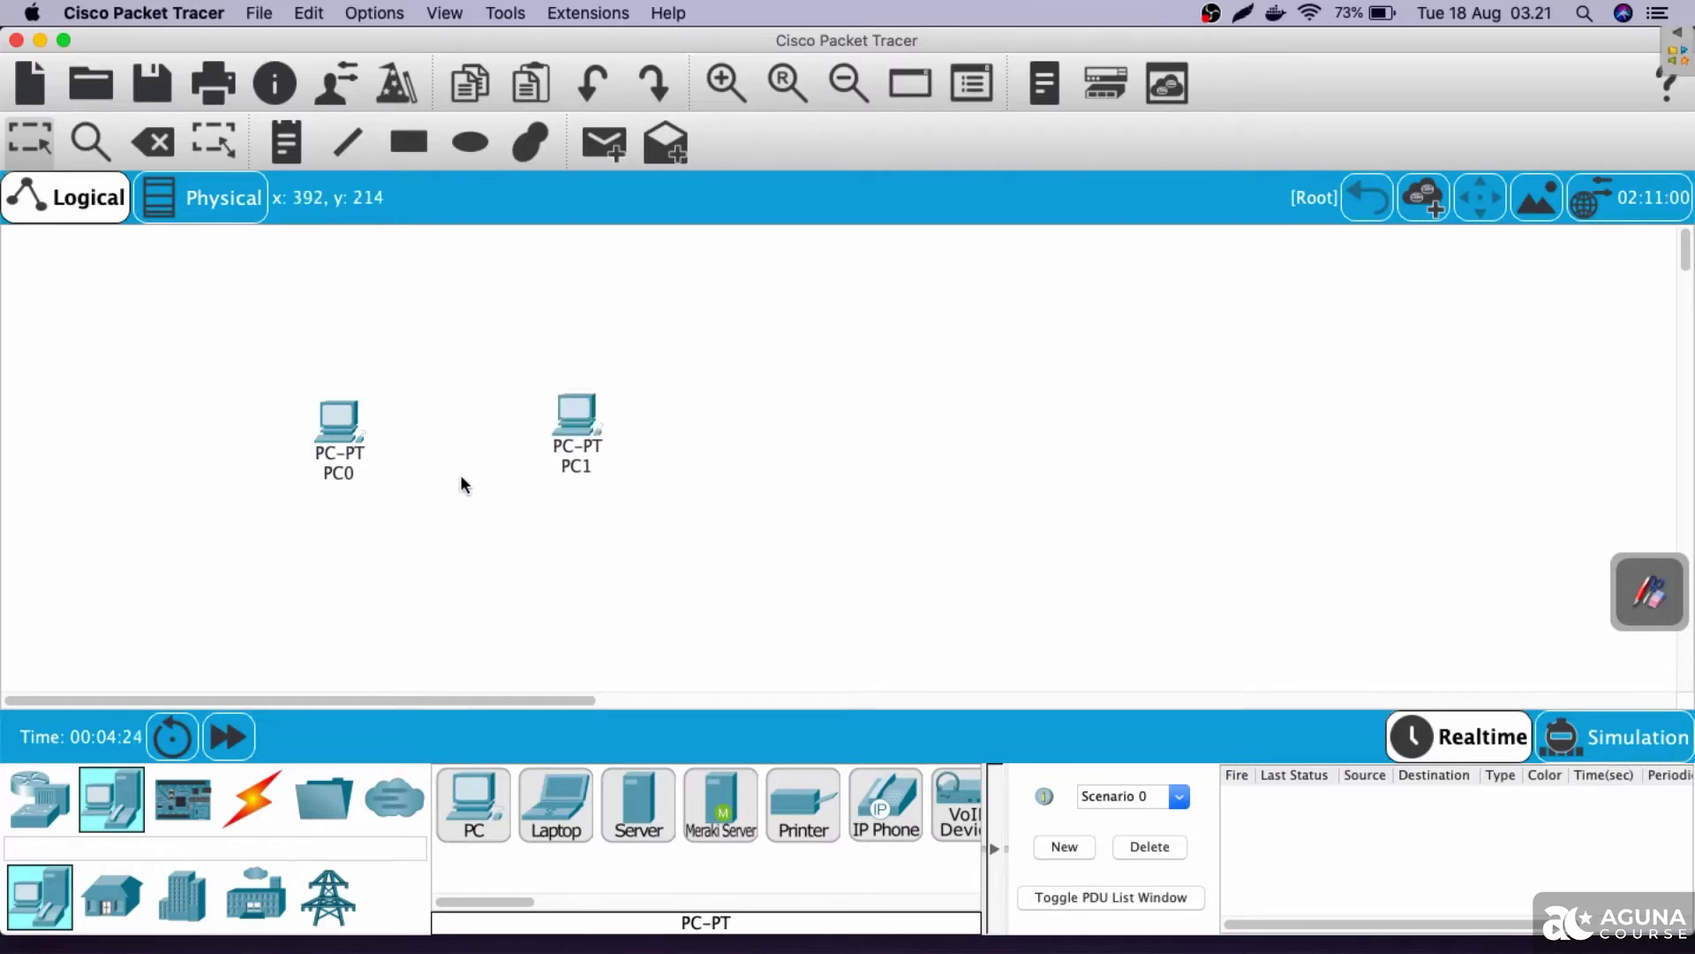
{"action": "left_click_drag", "start_coordinate": [573, 427], "coordinate": [572, 437]}
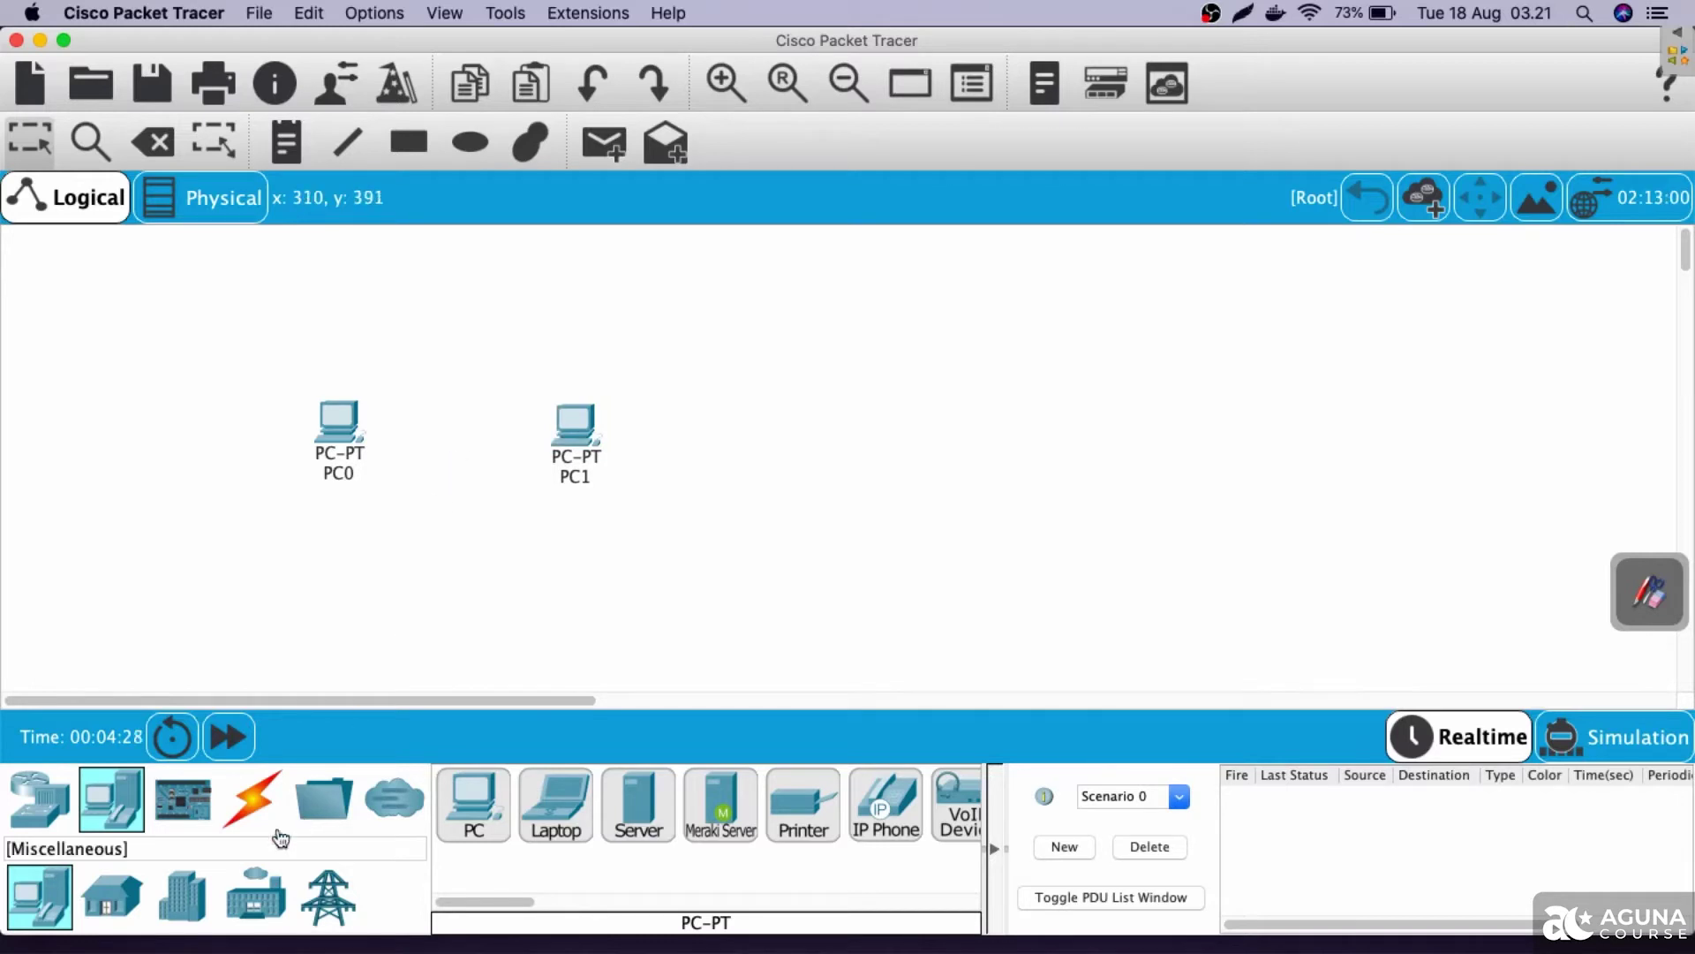
Connect PC0 to PC1 using the automatically chosen connection type and nudge both PCs so the link runs level.
{"action": "left_click", "coordinate": [252, 818]}
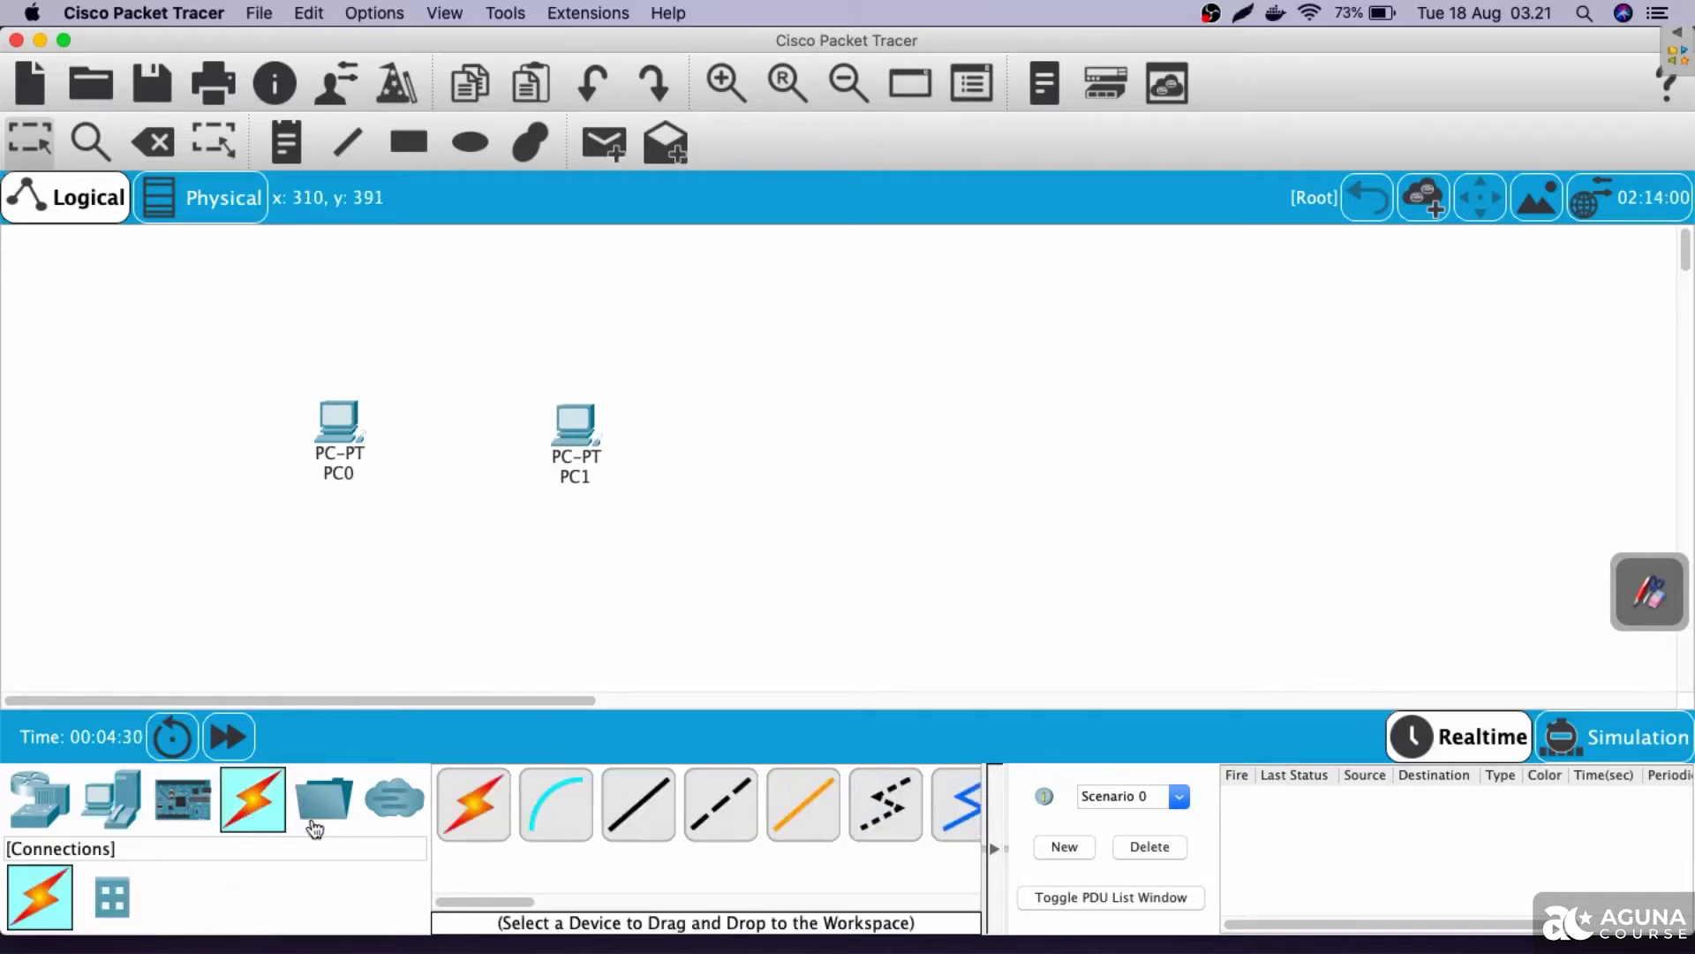
{"action": "left_click", "coordinate": [470, 830]}
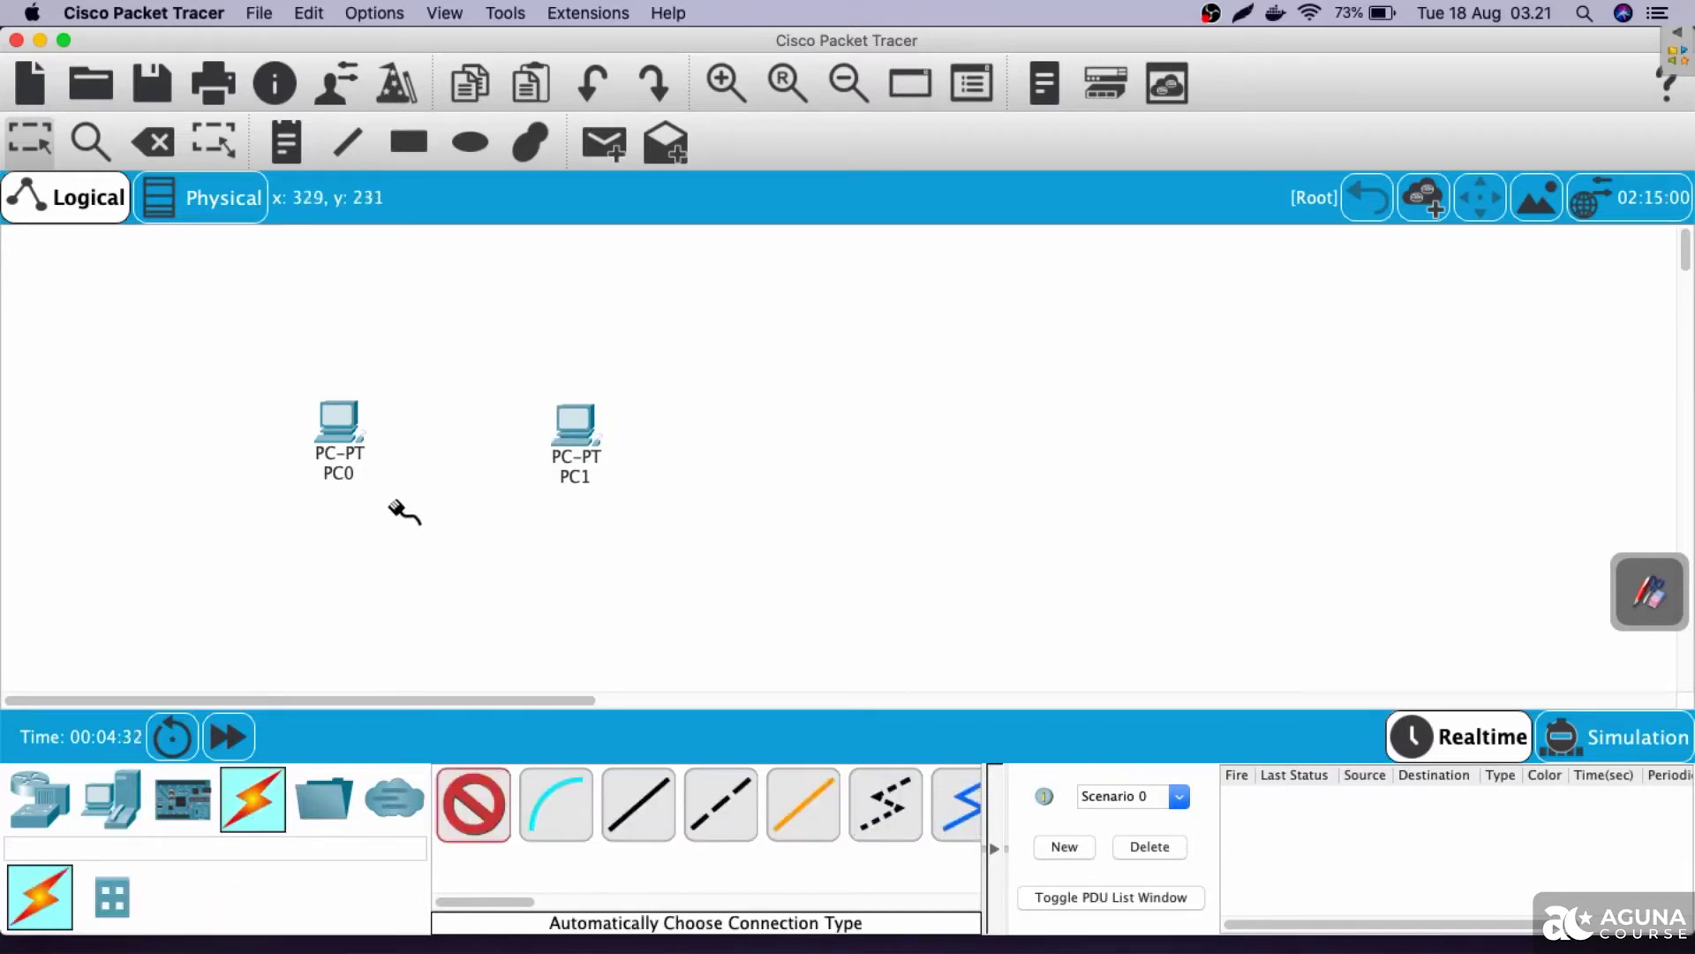
{"action": "left_click", "coordinate": [346, 416]}
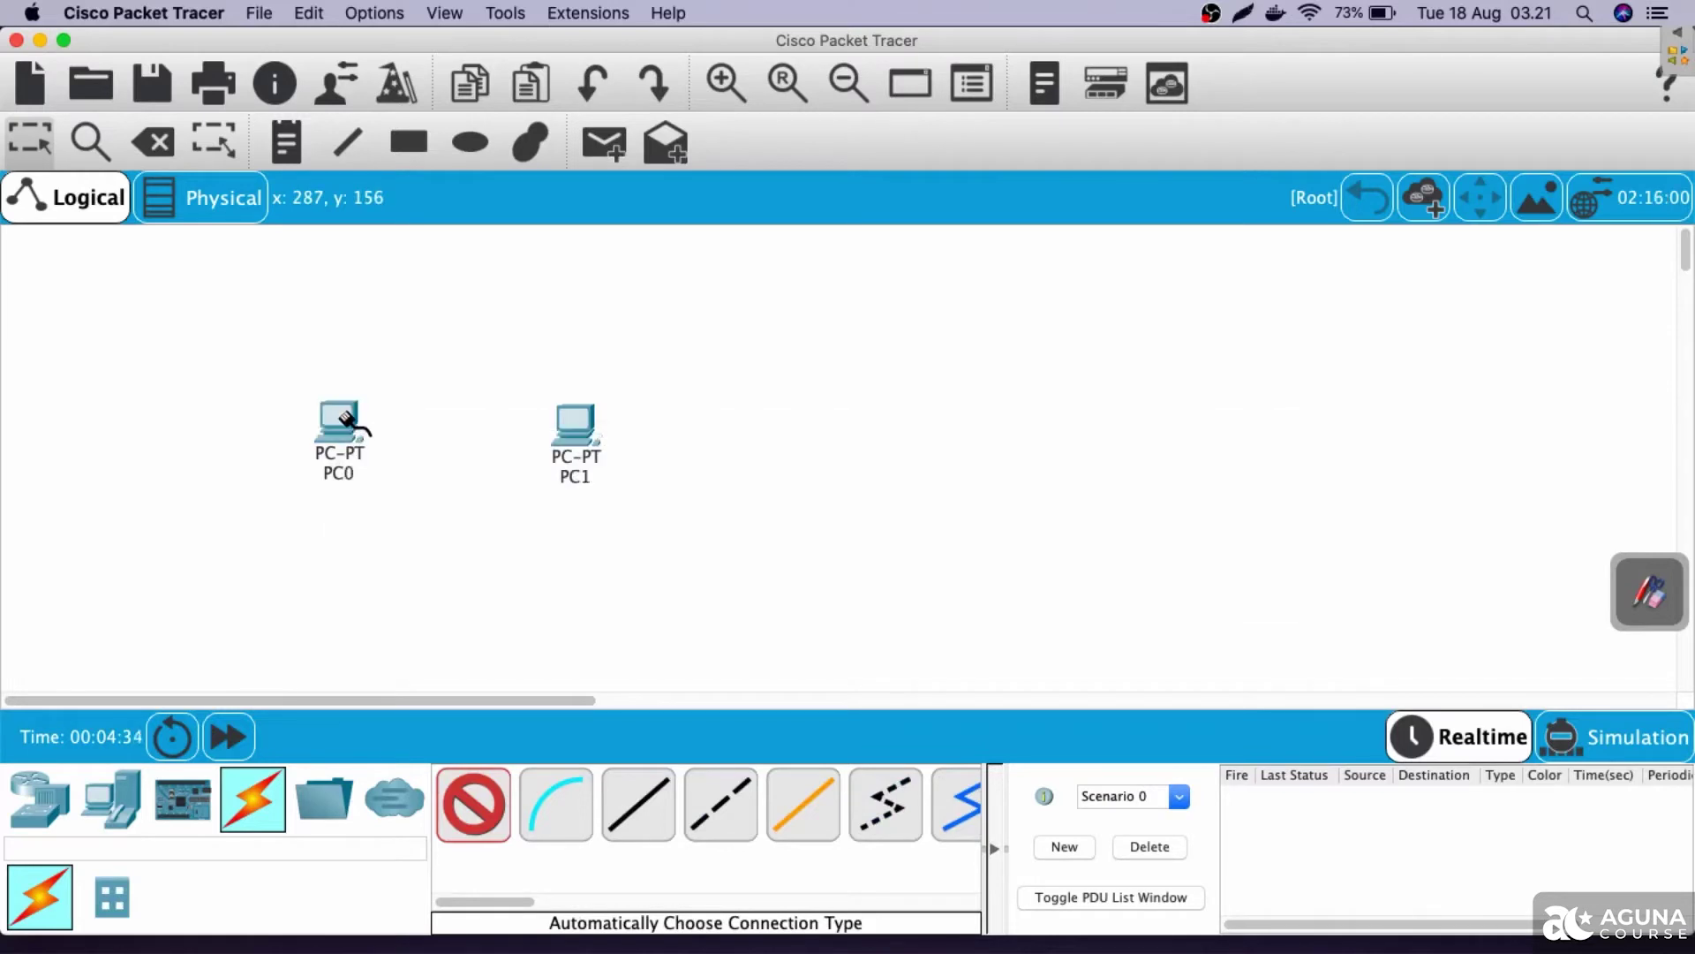
{"action": "left_click", "coordinate": [569, 426]}
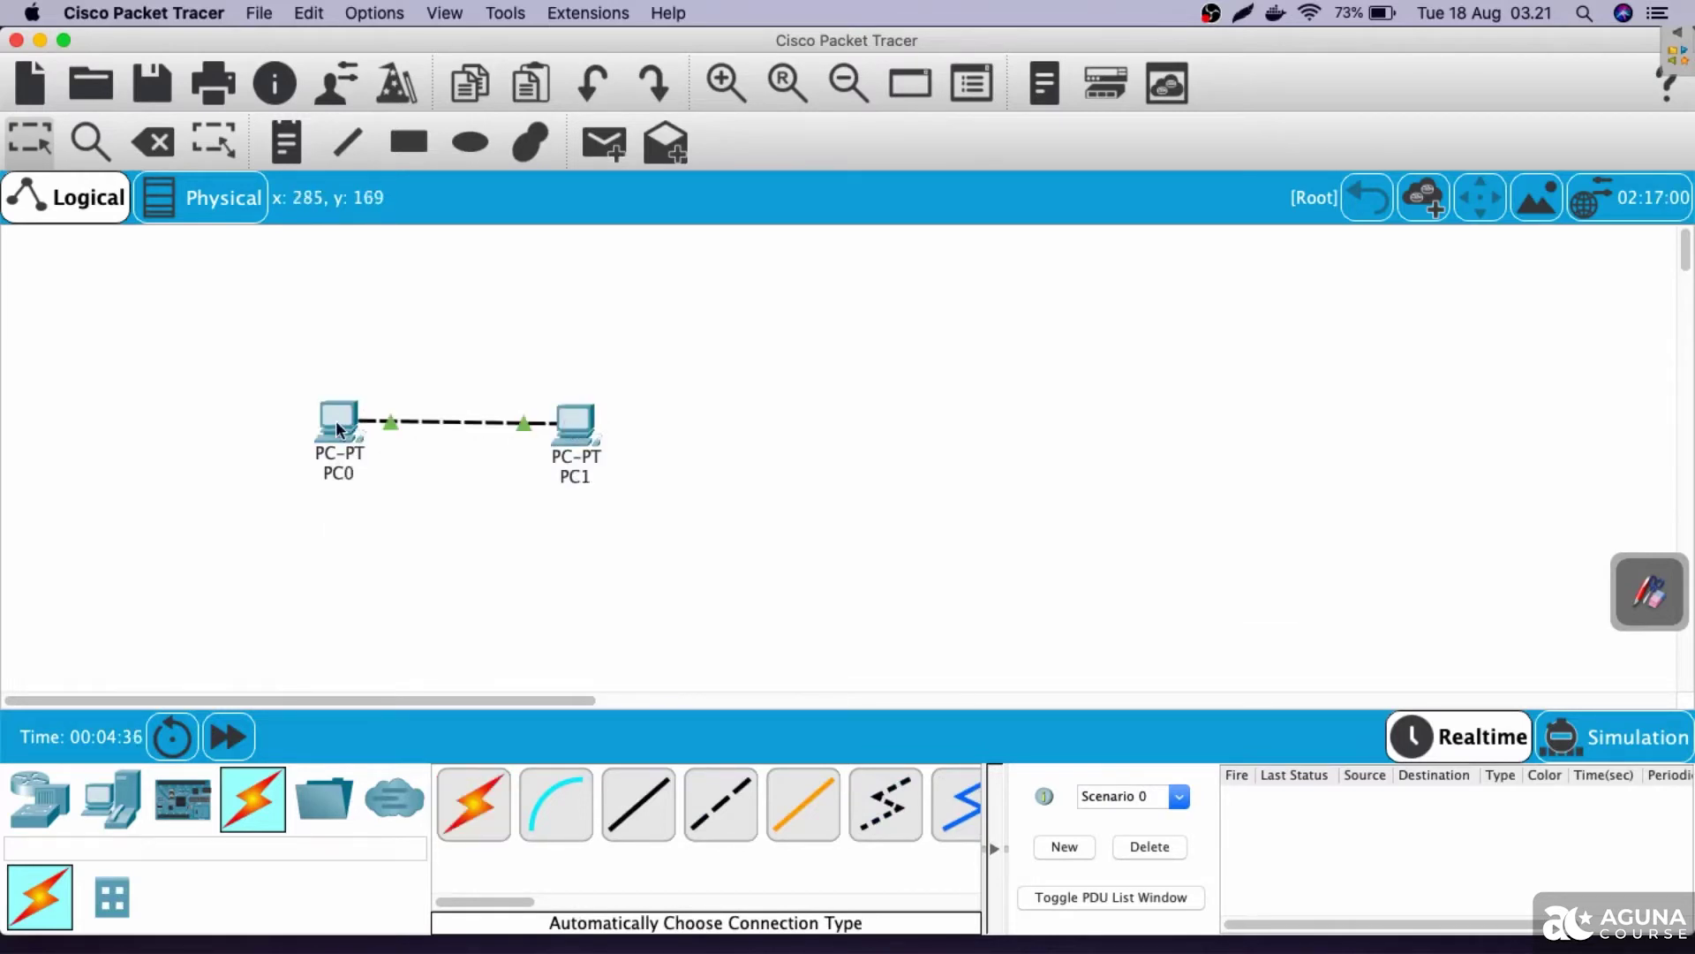
{"action": "left_click_drag", "start_coordinate": [356, 426], "coordinate": [346, 433]}
{"action": "left_click_drag", "start_coordinate": [558, 429], "coordinate": [550, 432]}
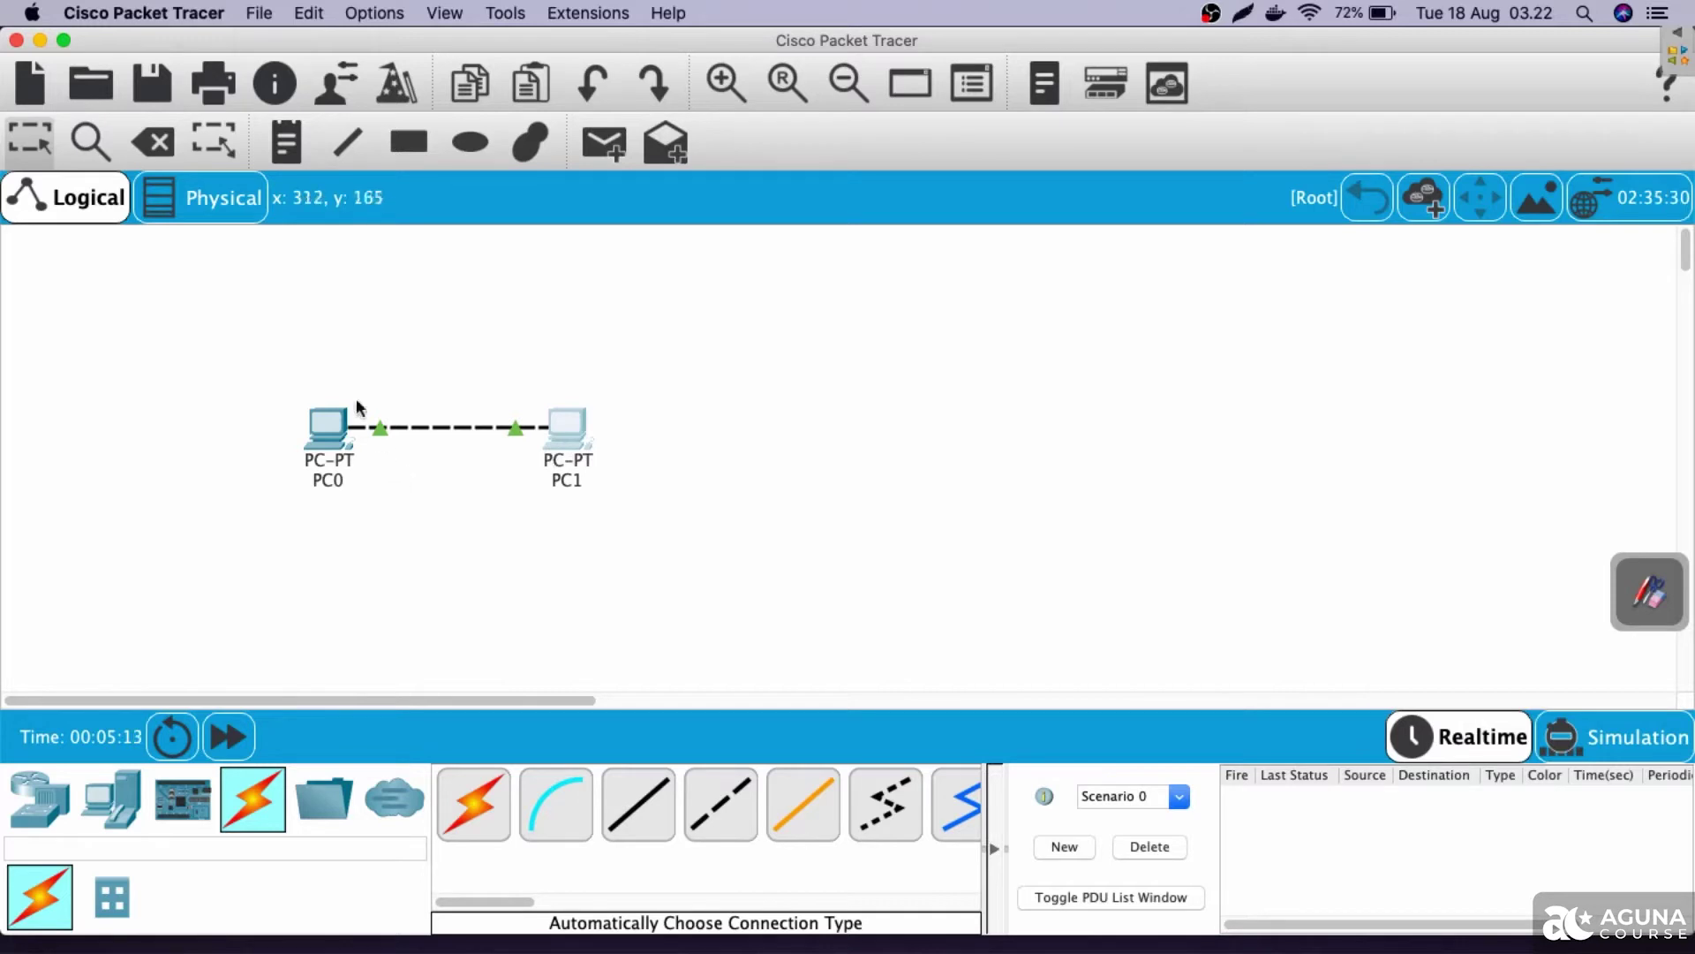
Add the note 192.168.1.1 and position it just above PC0.
{"action": "left_click", "coordinate": [289, 163]}
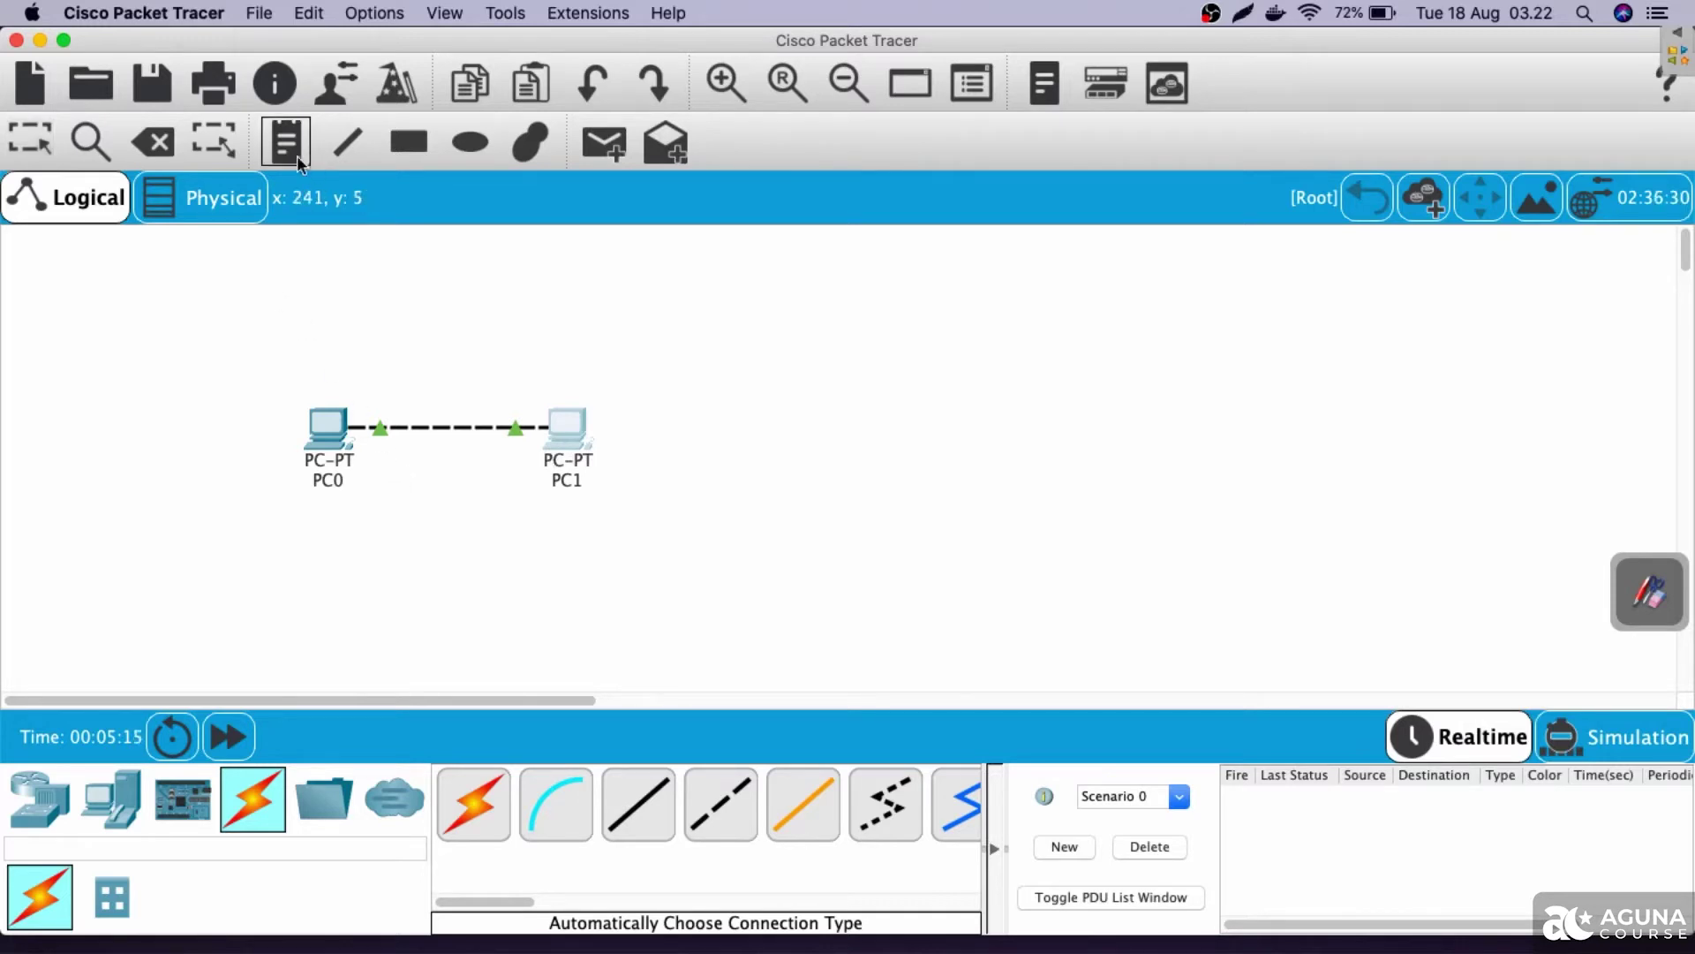
{"action": "left_click", "coordinate": [300, 378]}
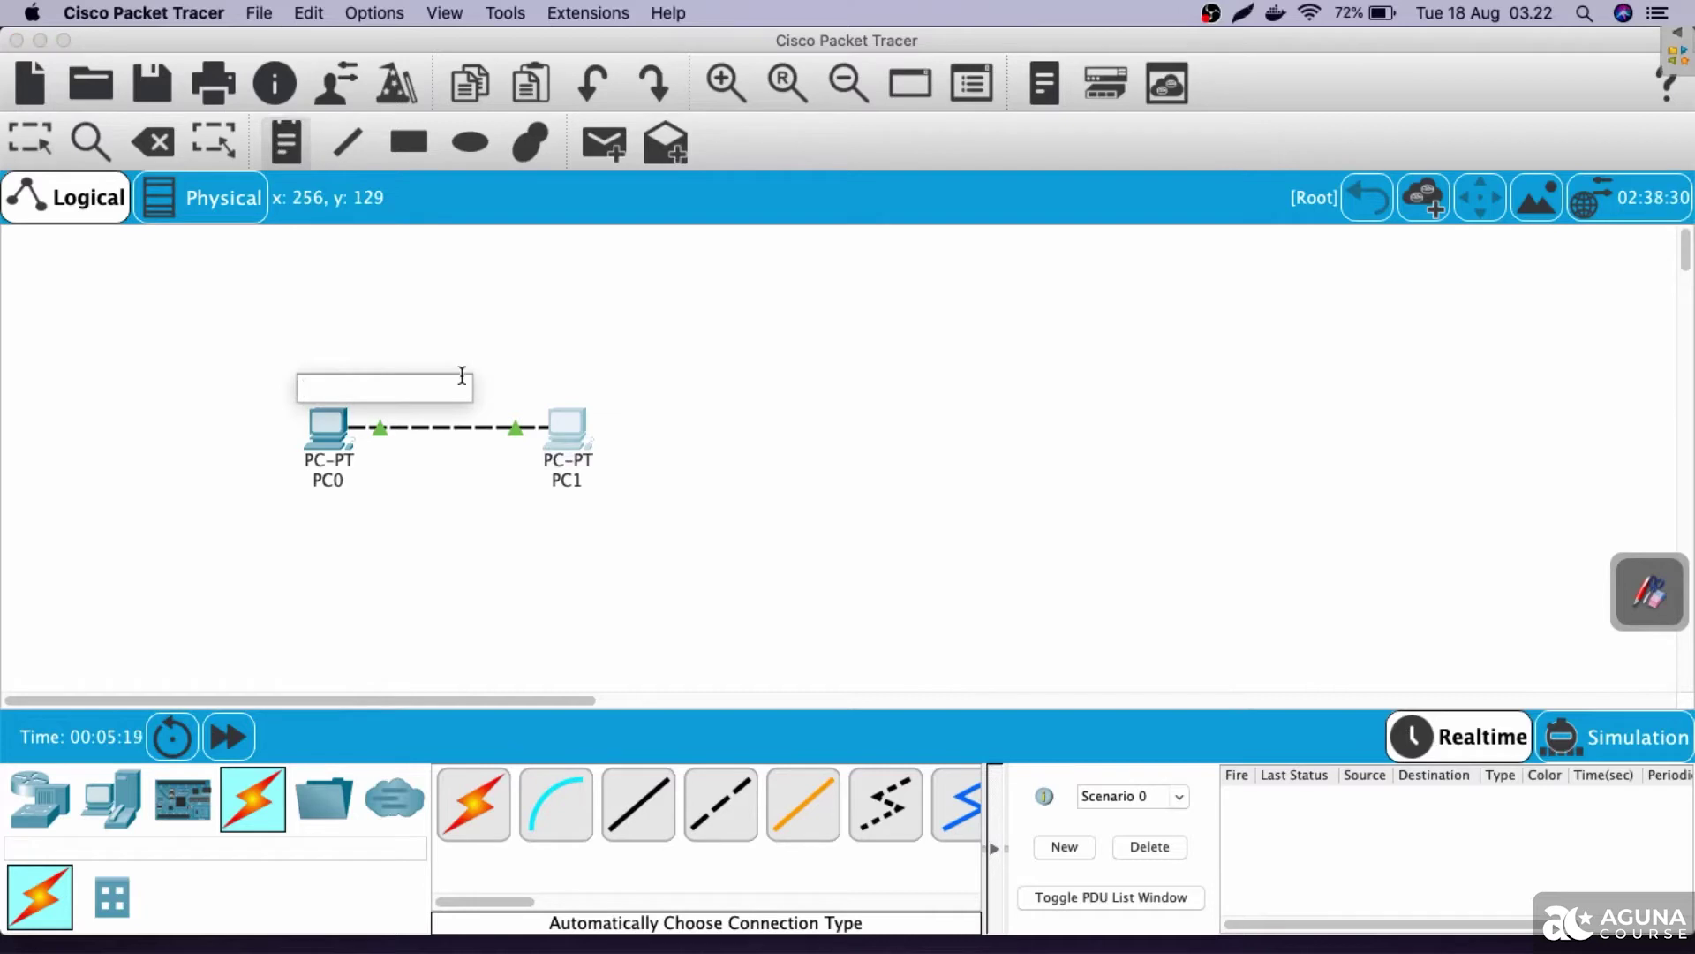
{"action": "type", "text": "192.168."}
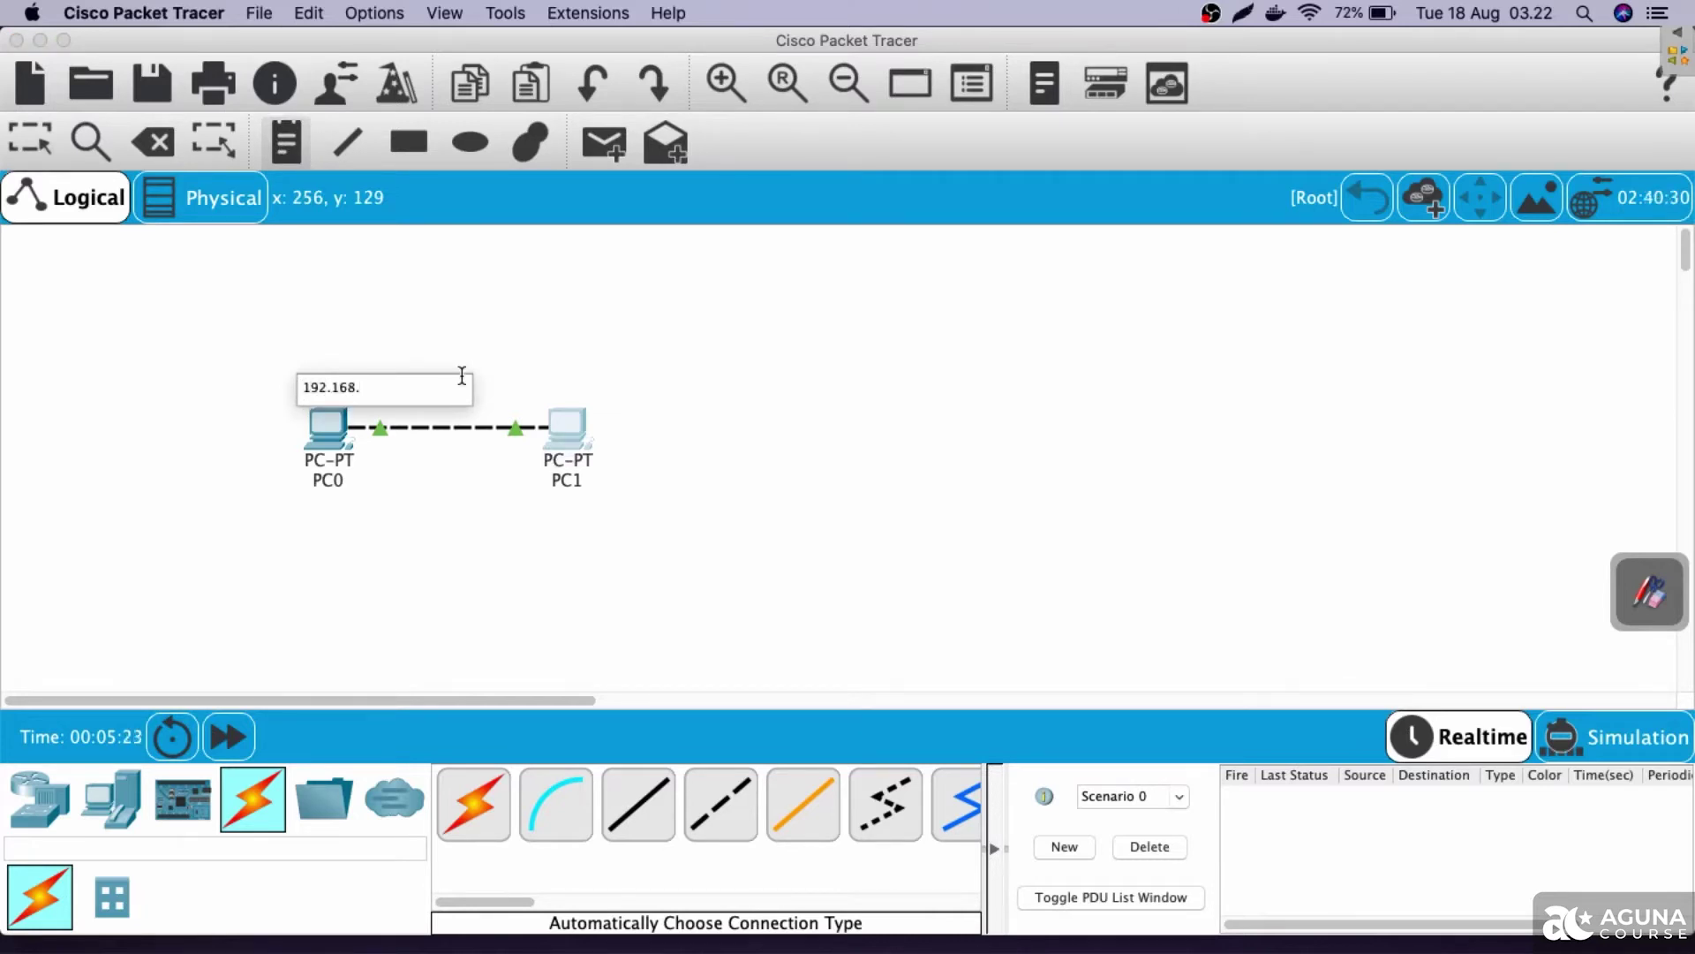
{"action": "type", "text": "1.1"}
{"action": "left_click", "coordinate": [401, 311]}
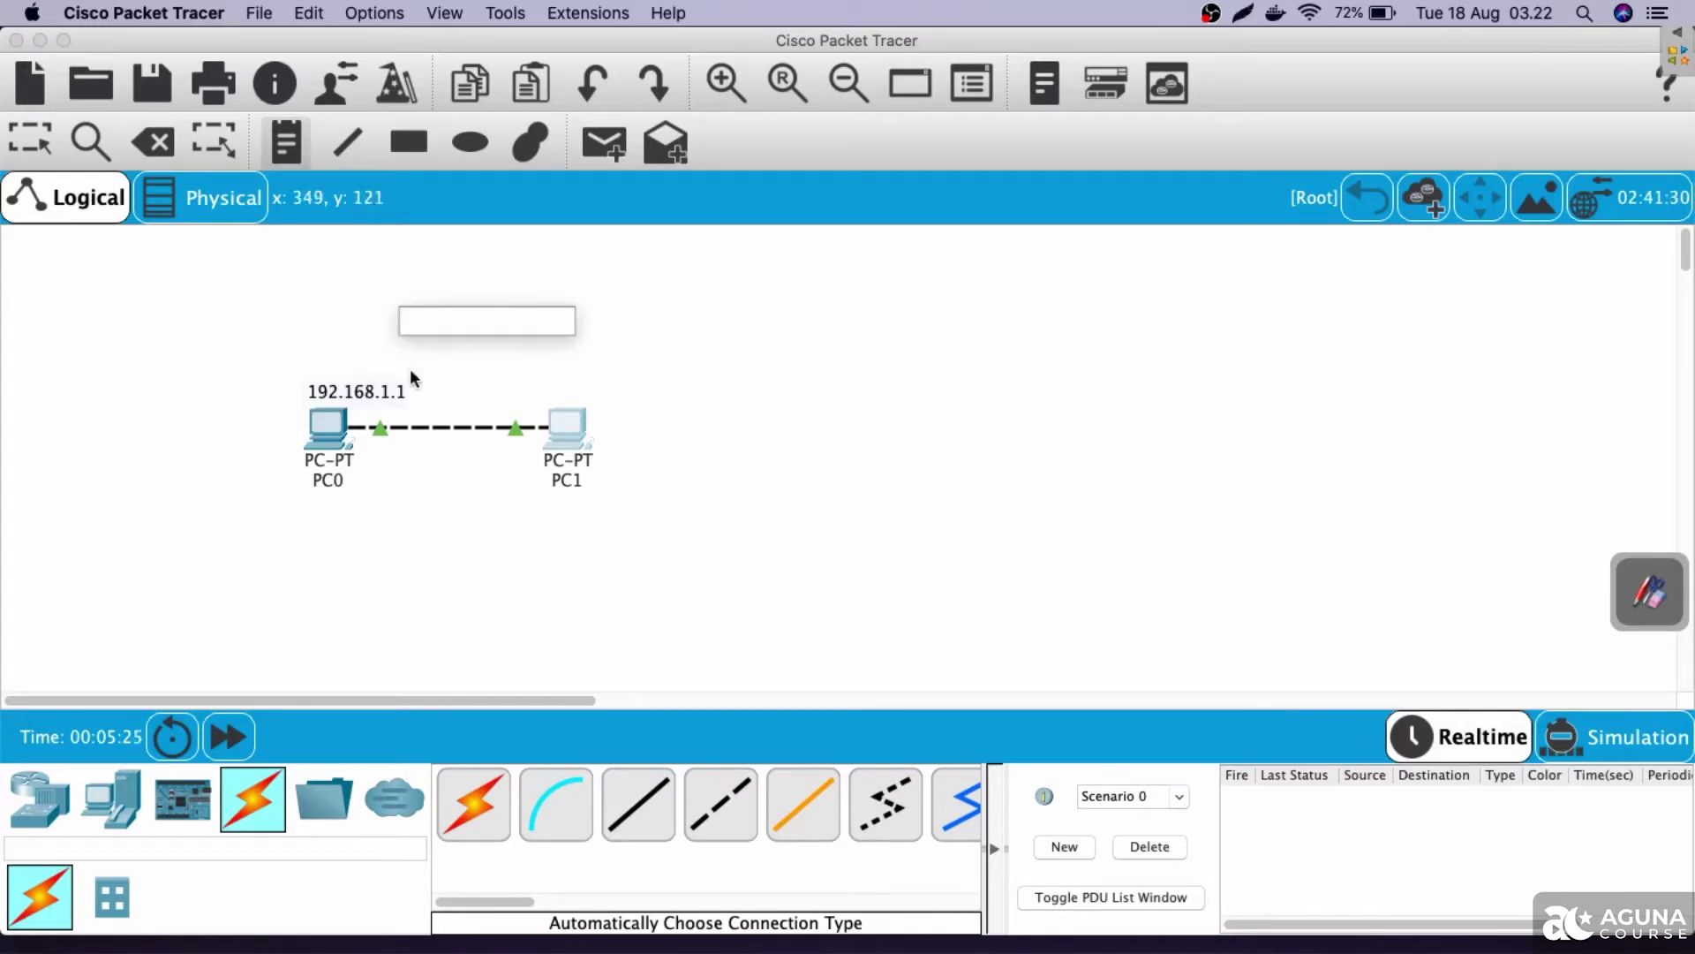
{"action": "key", "text": "Escape"}
{"action": "left_click_drag", "start_coordinate": [393, 403], "coordinate": [379, 396]}
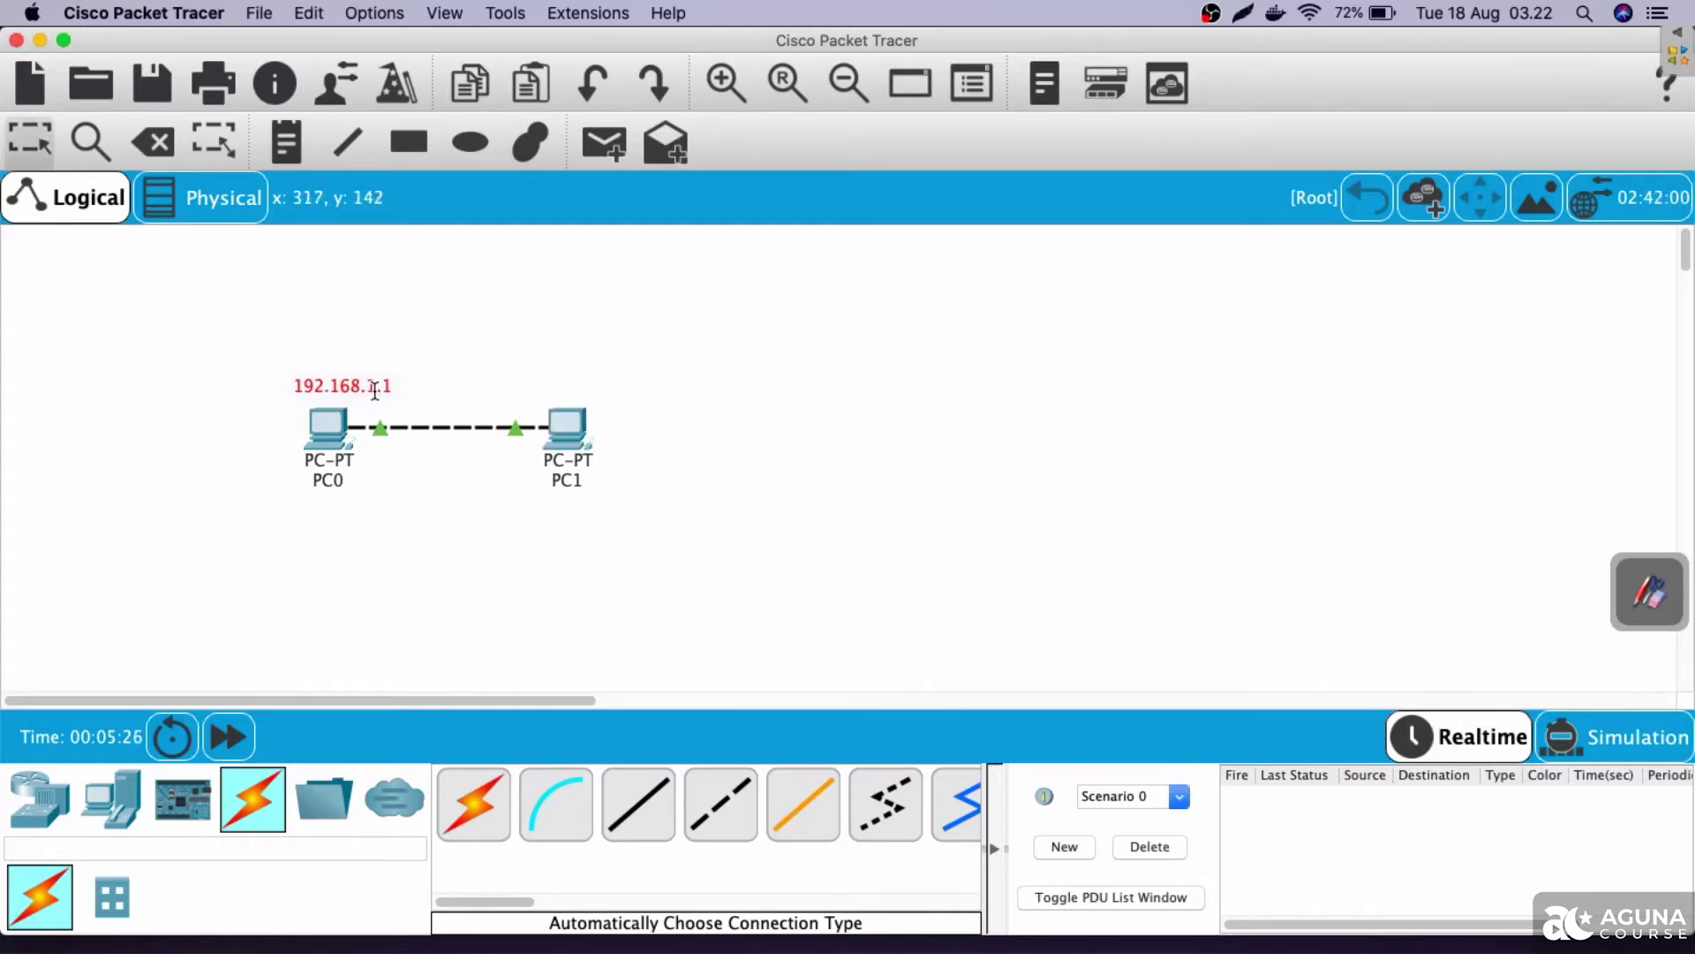
Add the note 192.168.1.2 and position it just above PC1, leaving nothing selected.
{"action": "left_click", "coordinate": [285, 141]}
{"action": "left_click", "coordinate": [528, 389]}
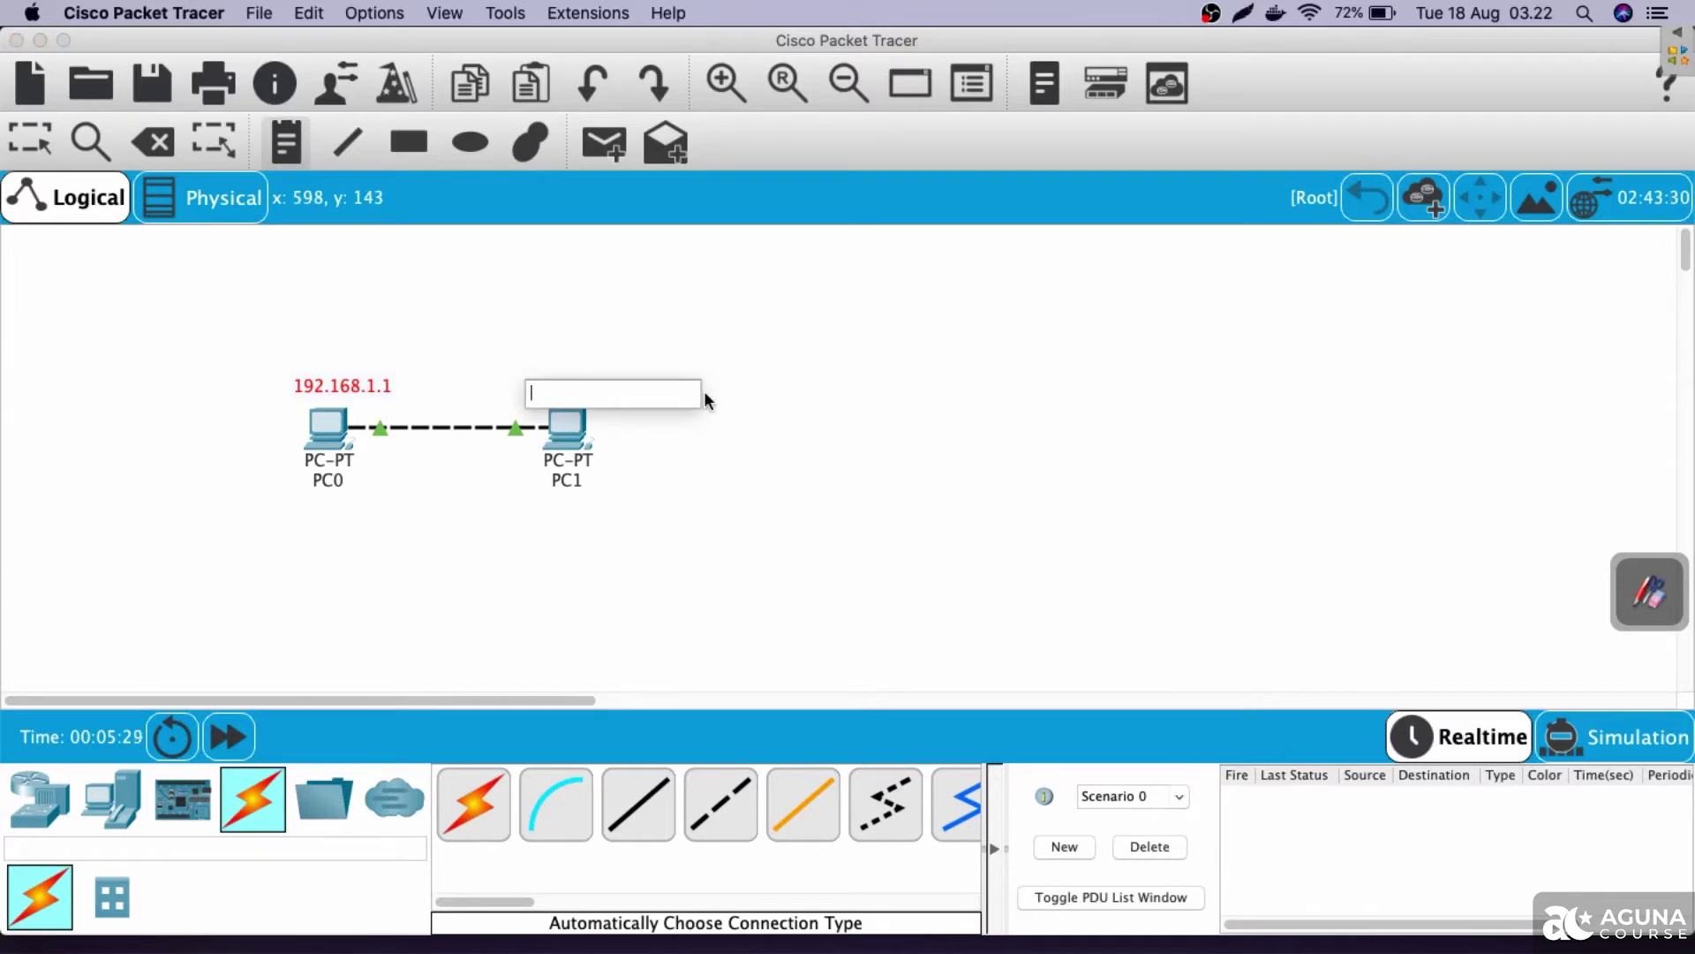
{"action": "type", "text": "192.158."}
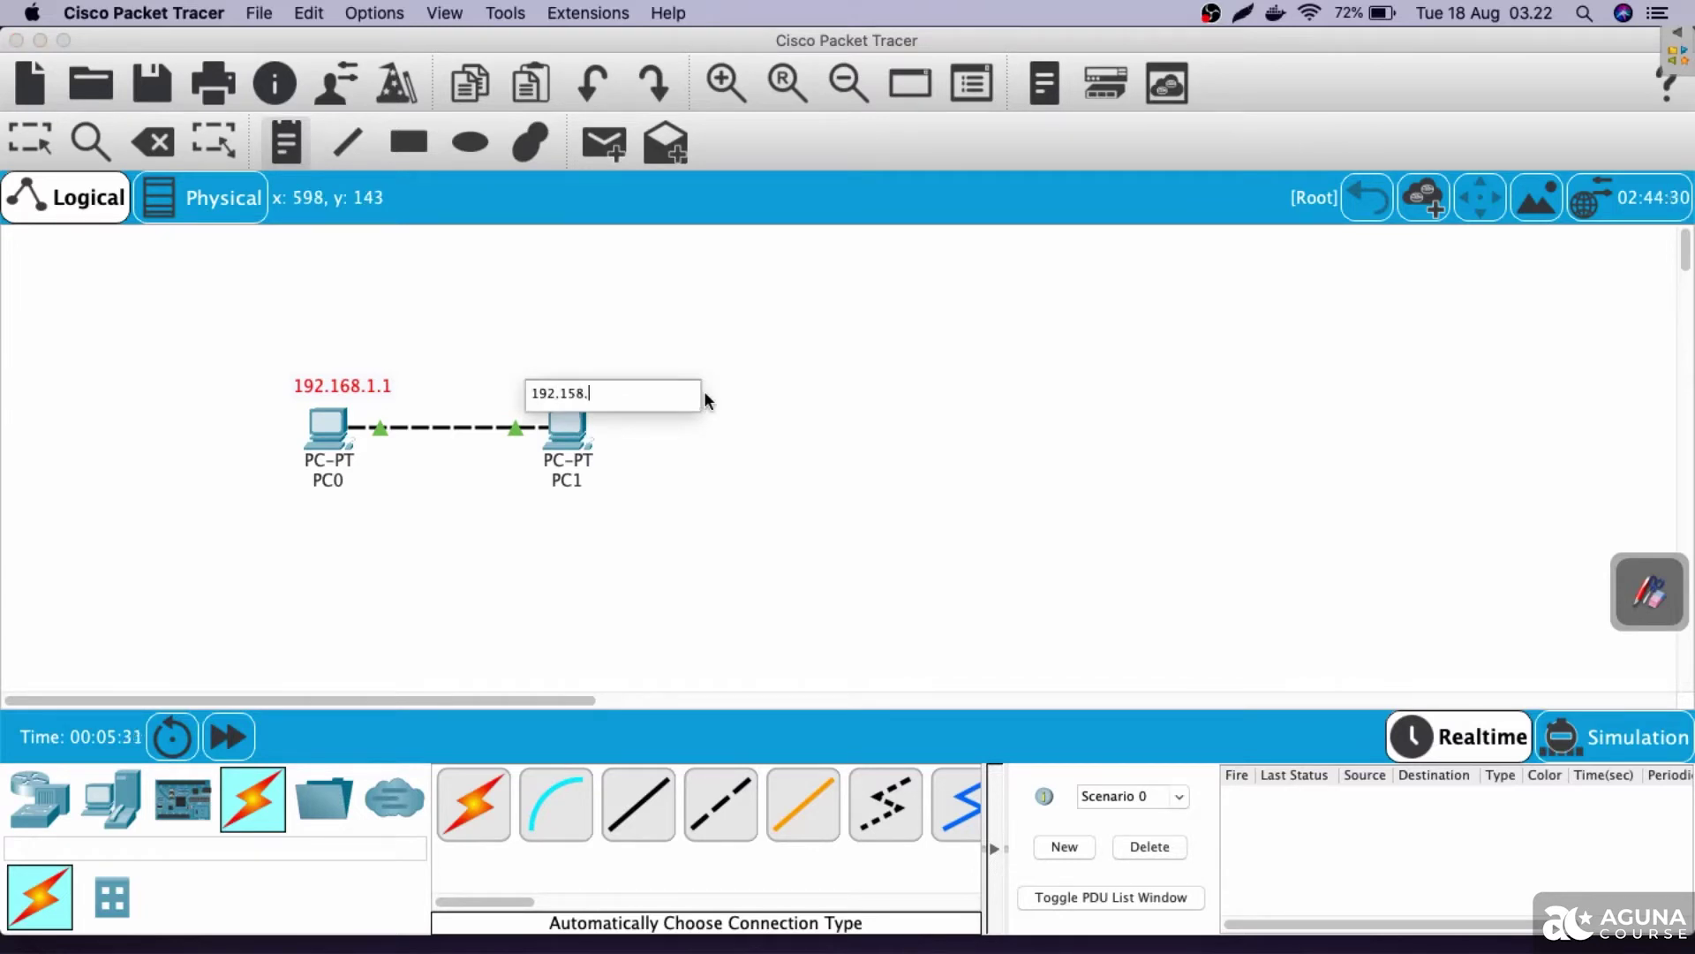
{"action": "key", "text": "BackSpace"}
{"action": "key", "text": "BackSpace"}
{"action": "key", "text": "BackSpace"}
{"action": "type", "text": "68.1.2"}
{"action": "left_click", "coordinate": [650, 321]}
{"action": "key", "text": "Escape"}
{"action": "left_click_drag", "start_coordinate": [628, 398], "coordinate": [616, 381]}
{"action": "left_click", "coordinate": [684, 400]}
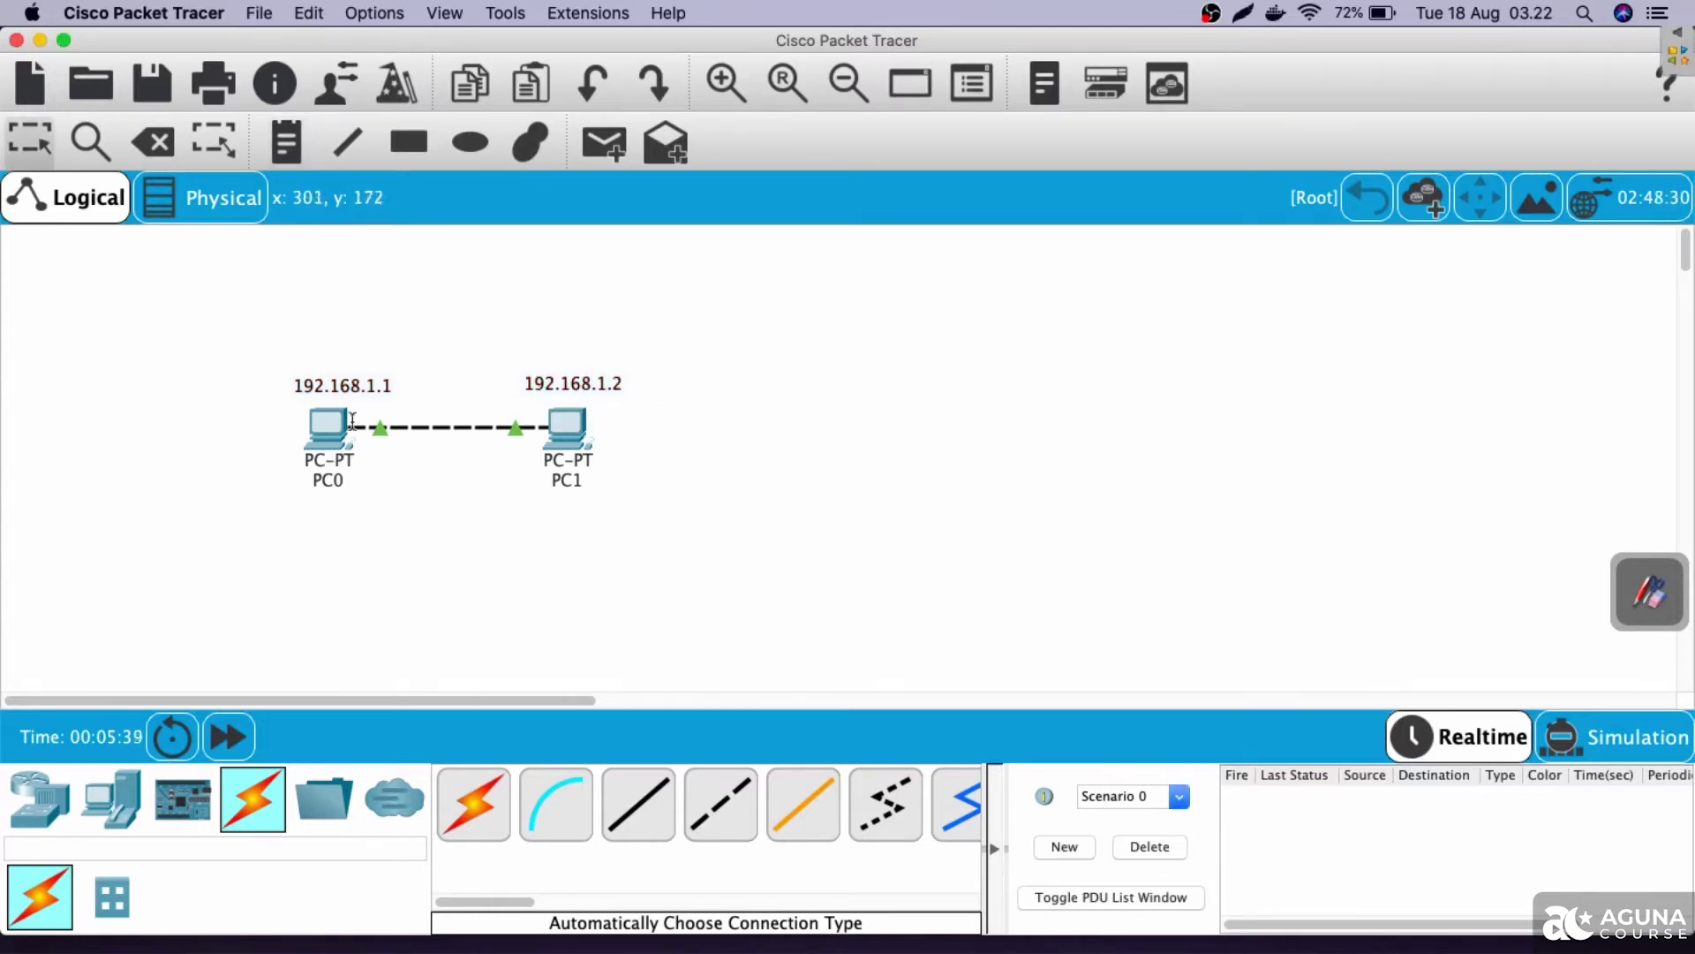
{"action": "left_click_drag", "start_coordinate": [270, 362], "coordinate": [635, 391]}
{"action": "left_click", "coordinate": [689, 406]}
Give PC0 the static IPv4 address 192.168.1.1 with subnet mask 255.255.255.0 and close its configuration window.
{"action": "left_click", "coordinate": [335, 432]}
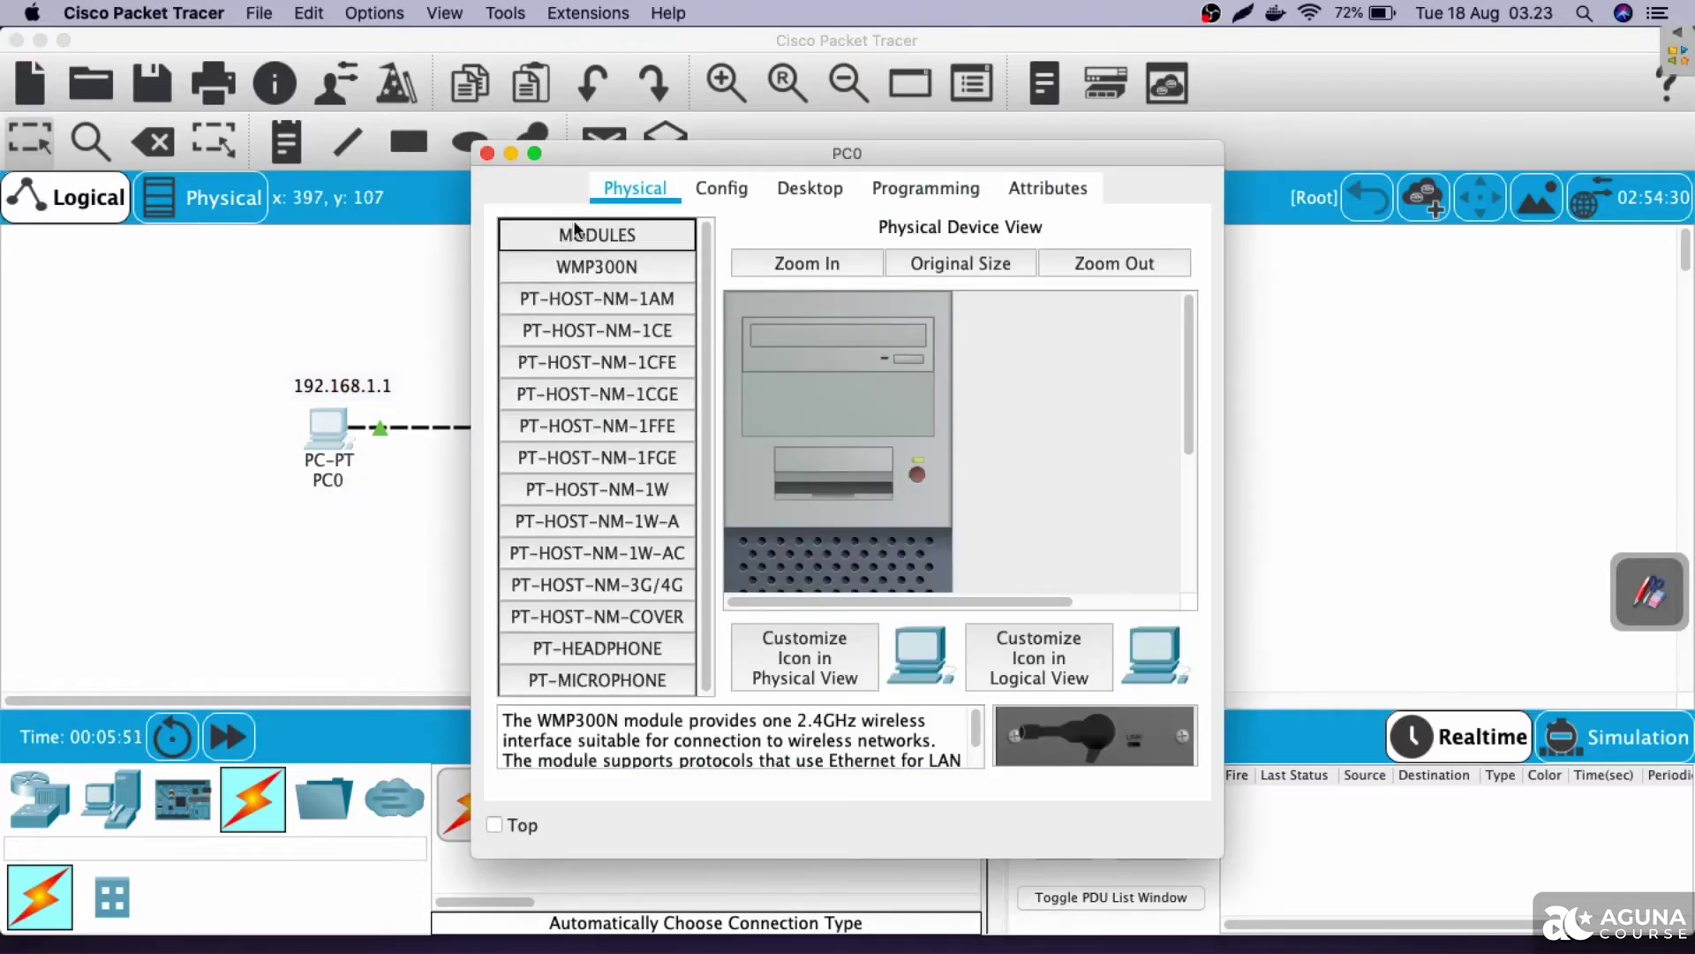
{"action": "left_click", "coordinate": [802, 185]}
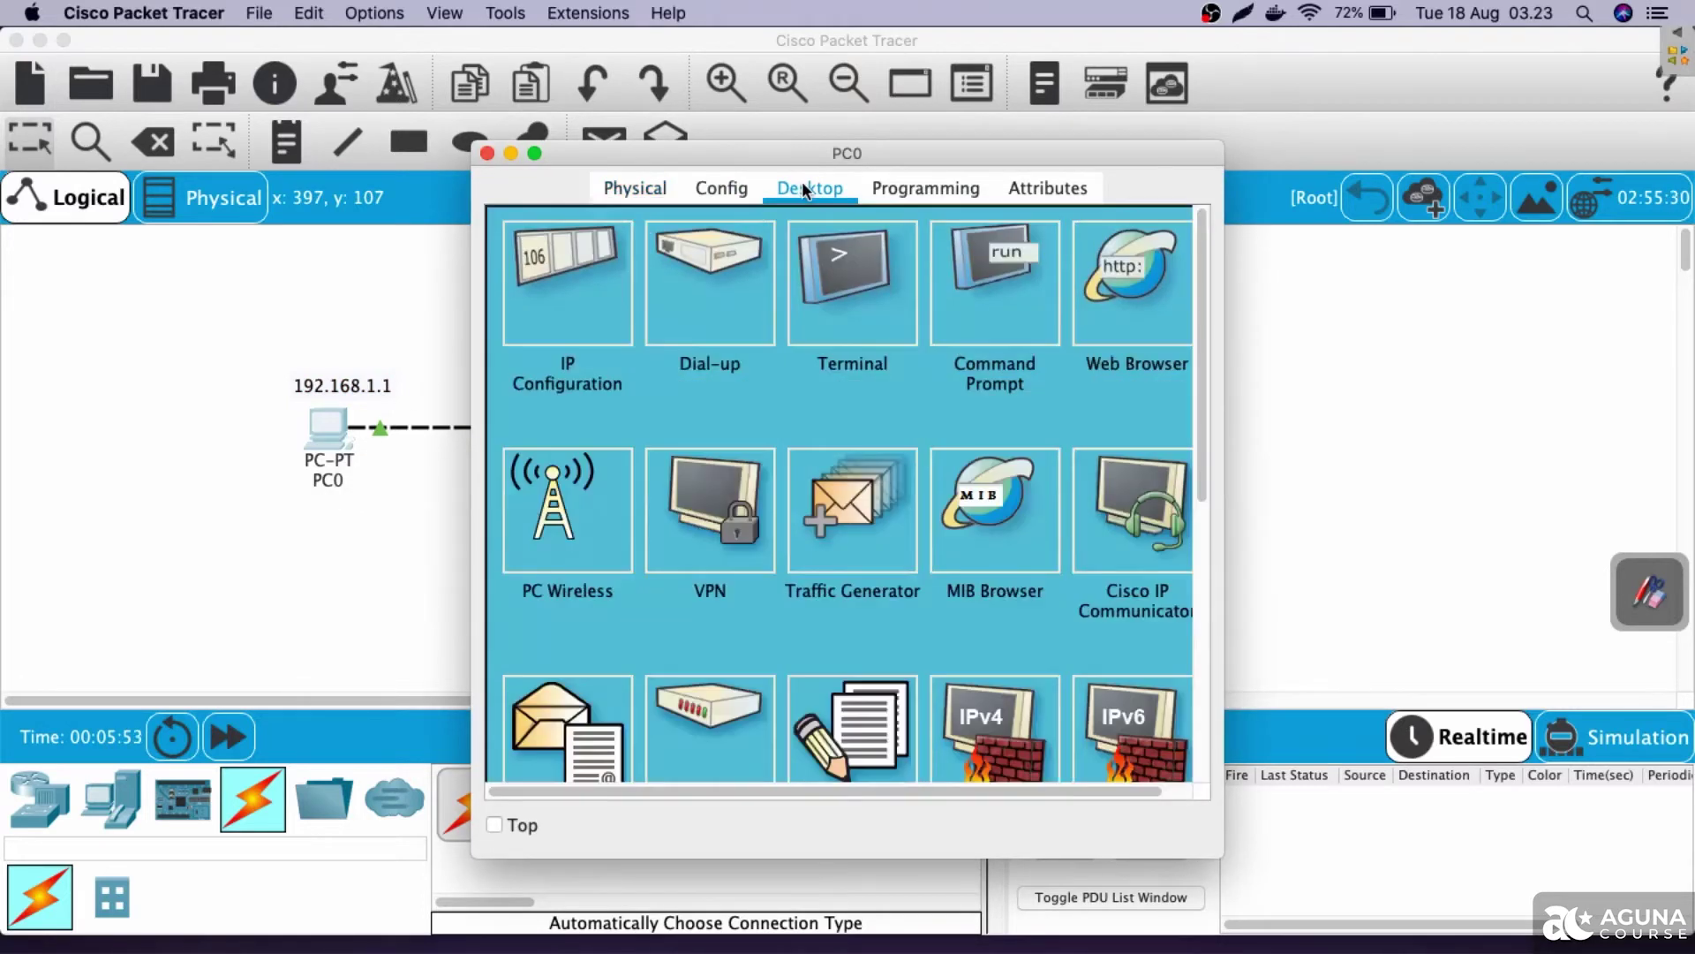
{"action": "left_click", "coordinate": [600, 318]}
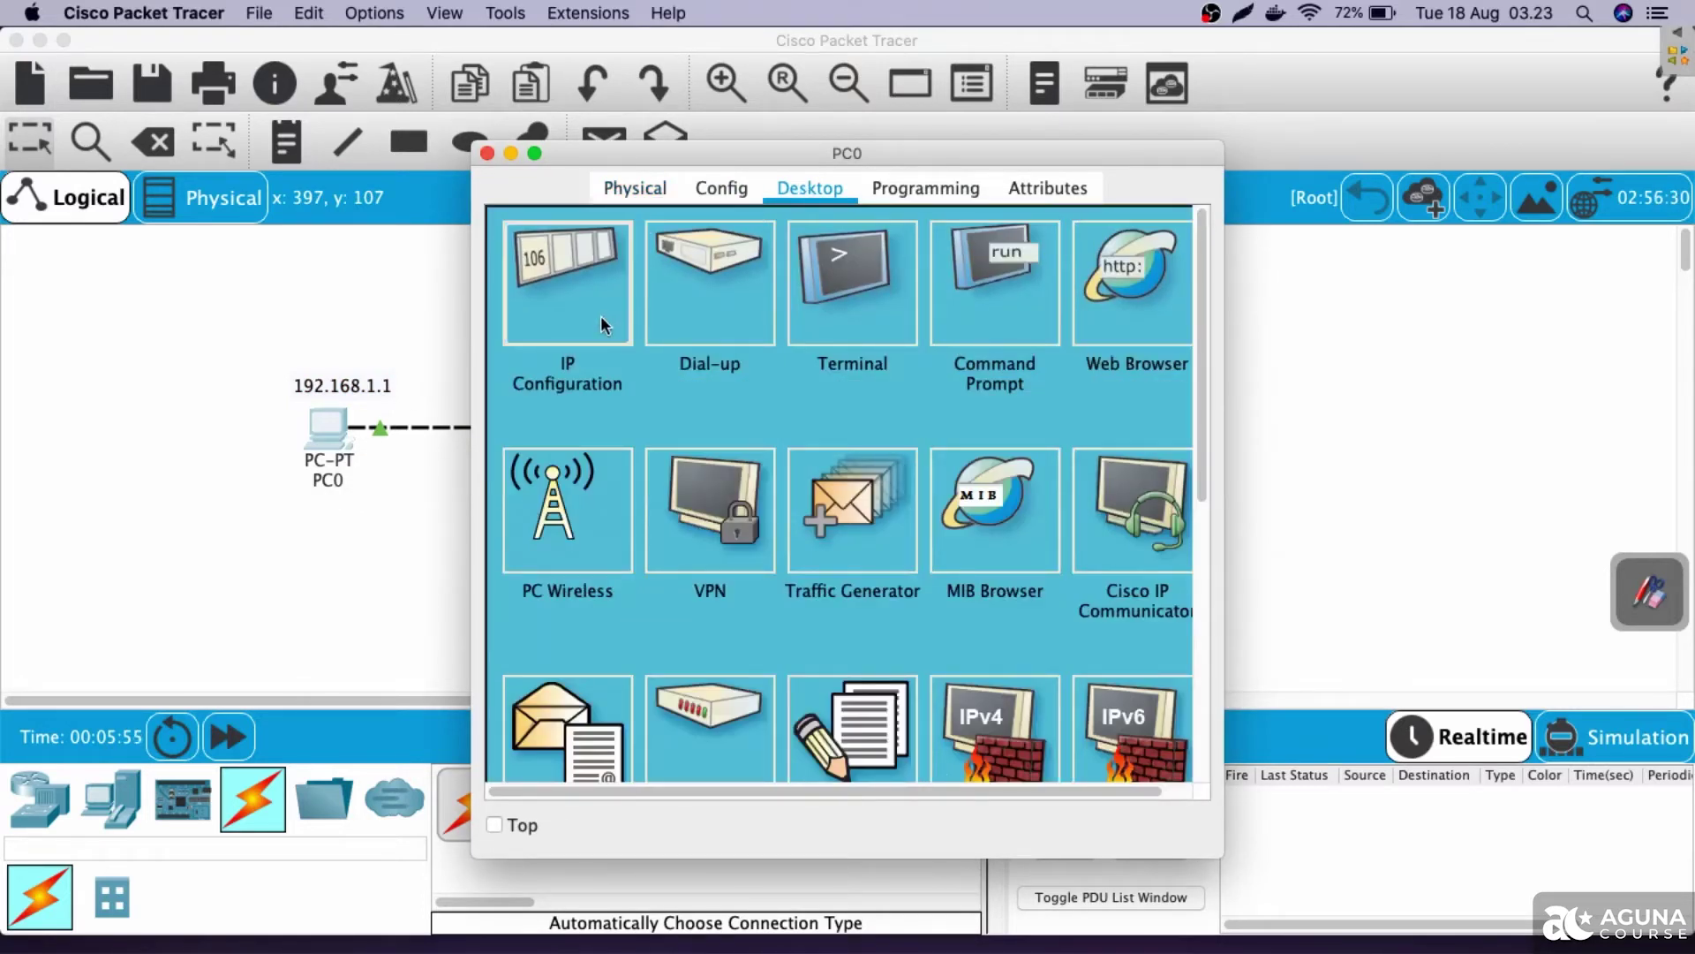
{"action": "left_click", "coordinate": [768, 391]}
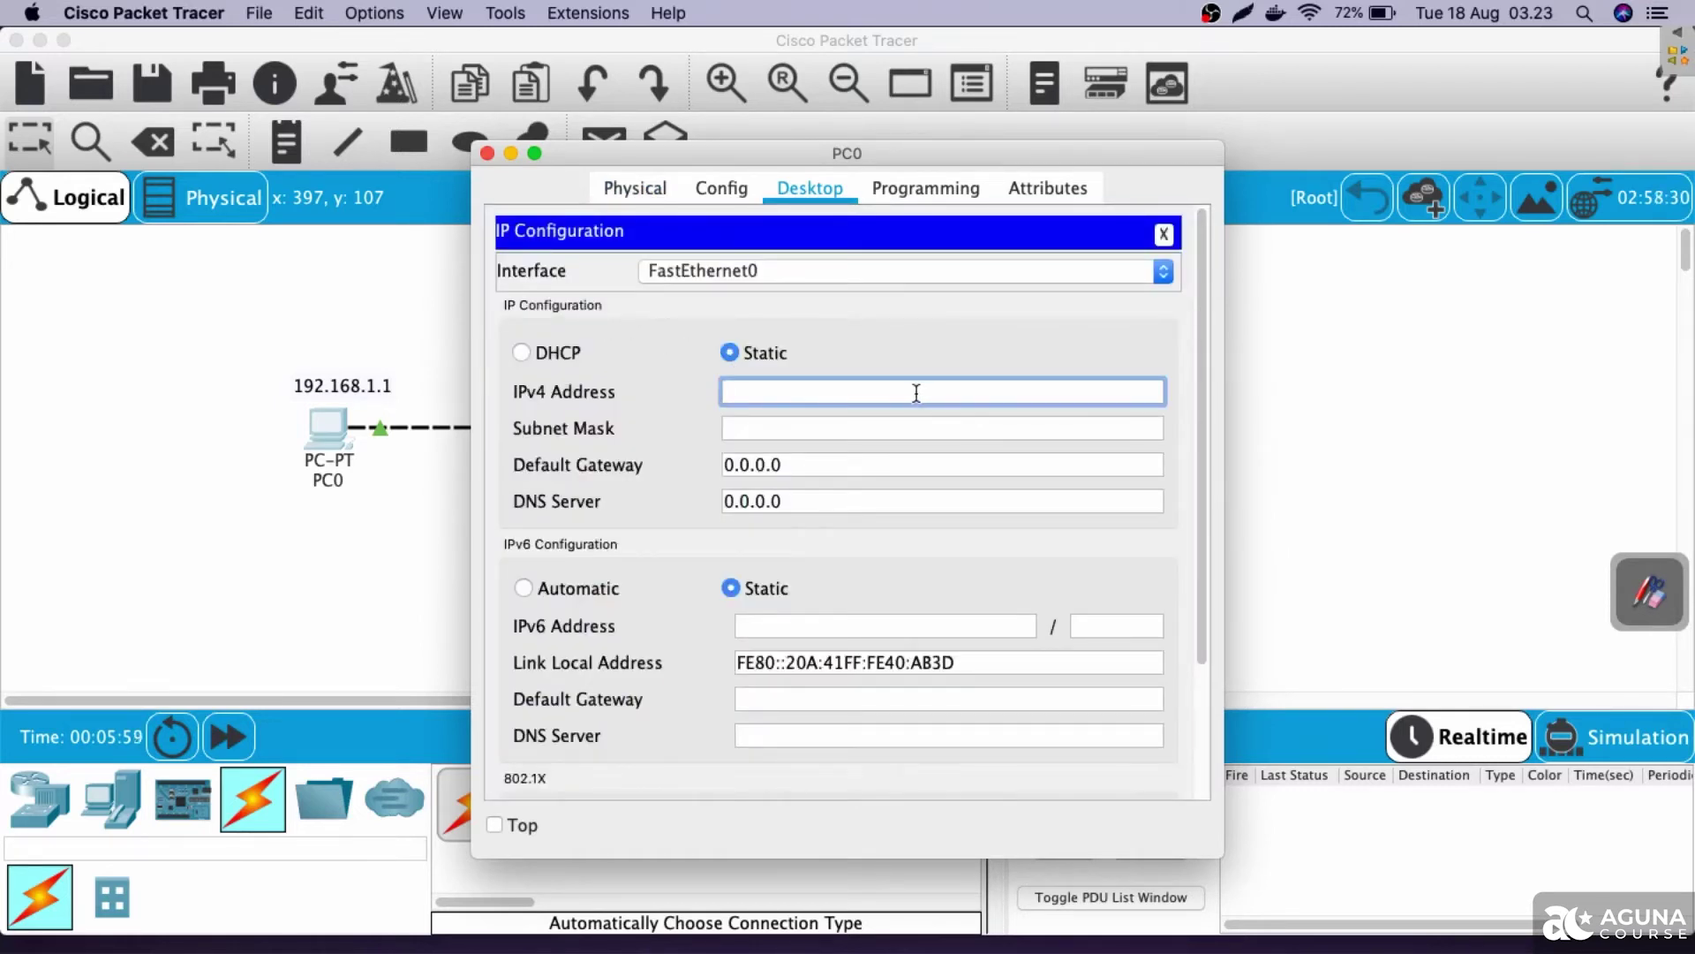
{"action": "type", "text": "192.168.1.1"}
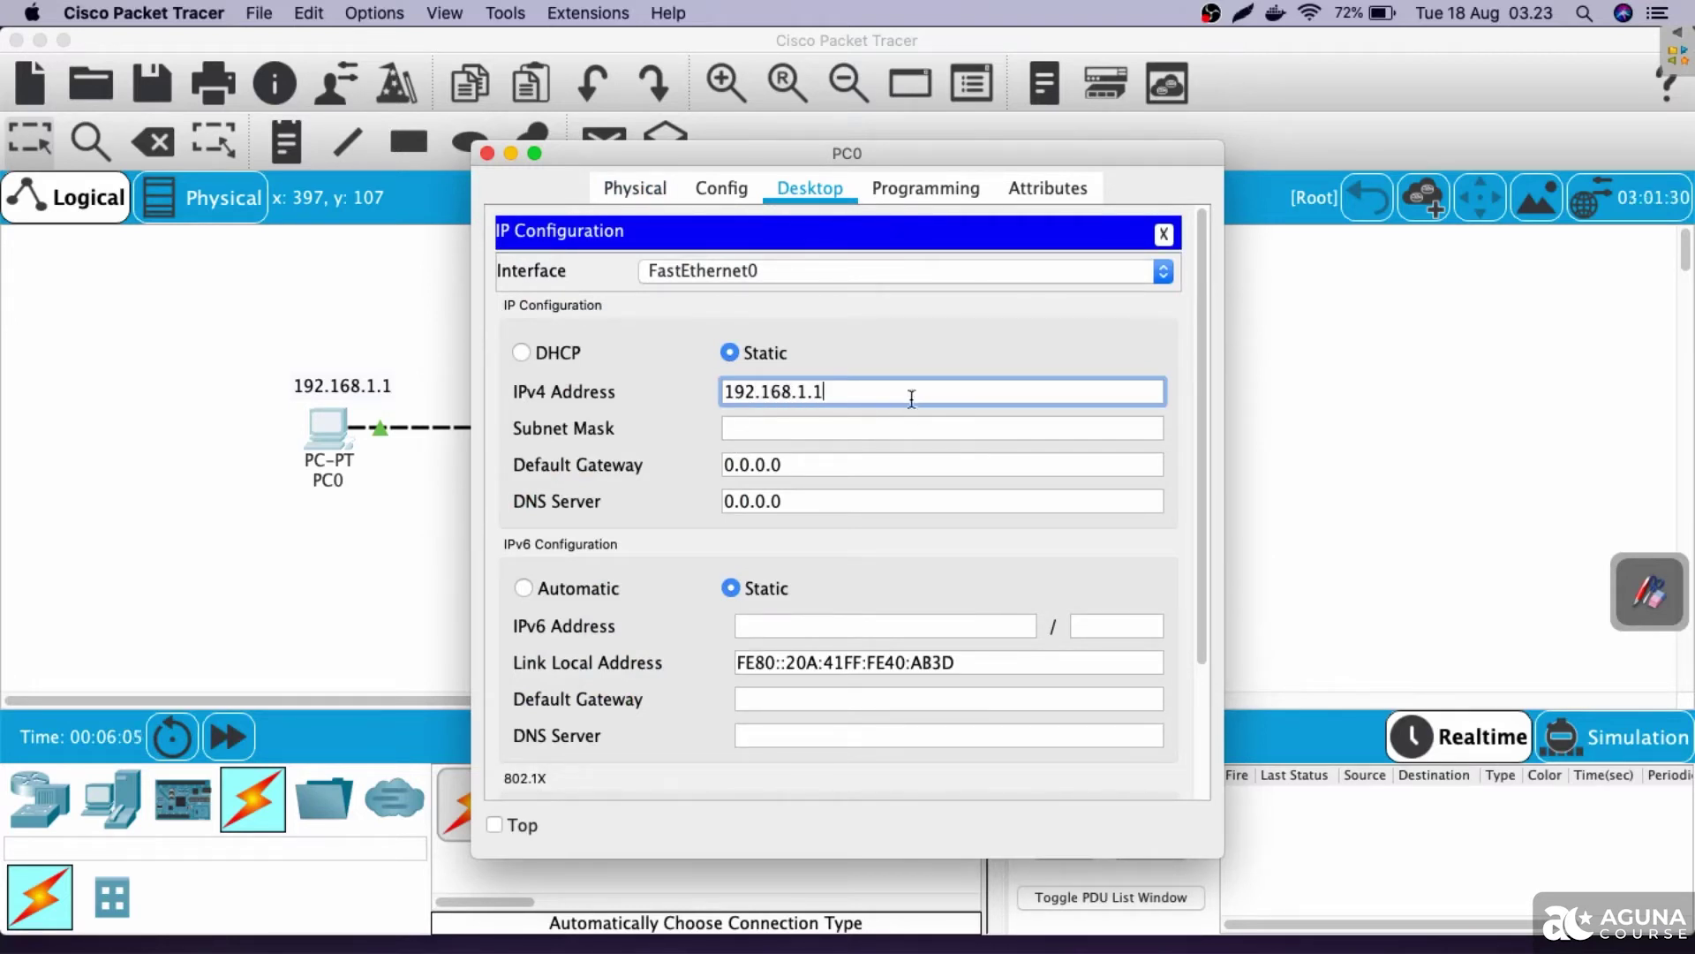
{"action": "left_click", "coordinate": [901, 429]}
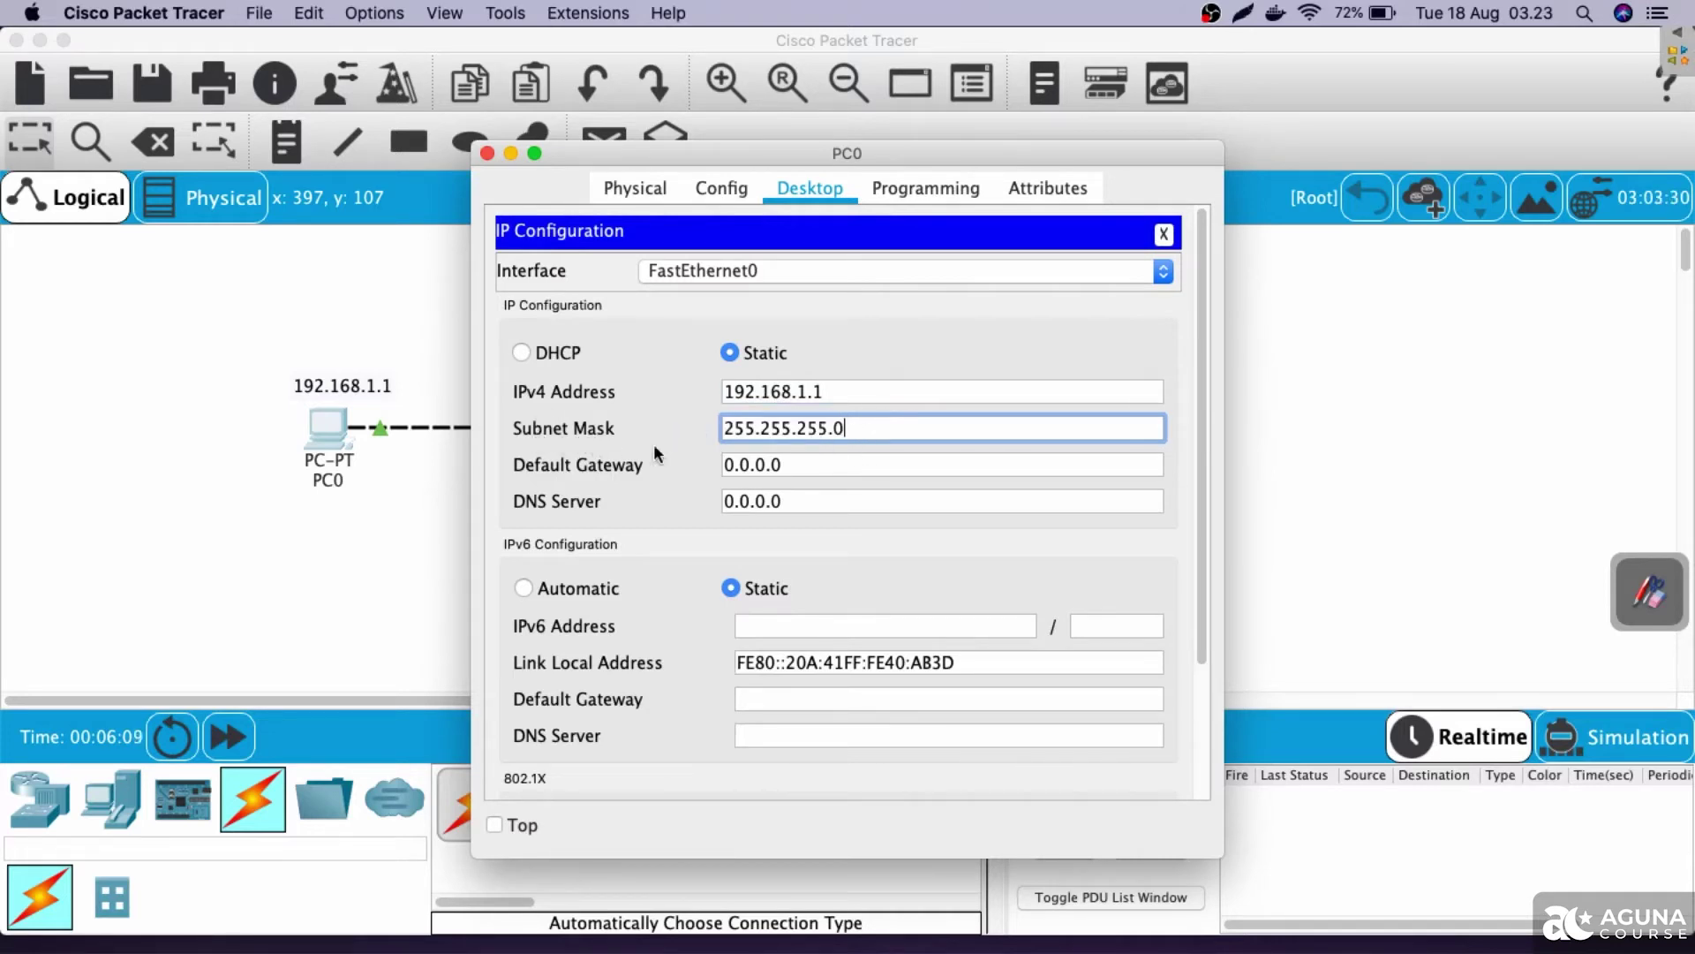
{"action": "left_click_drag", "start_coordinate": [897, 429], "coordinate": [690, 411]}
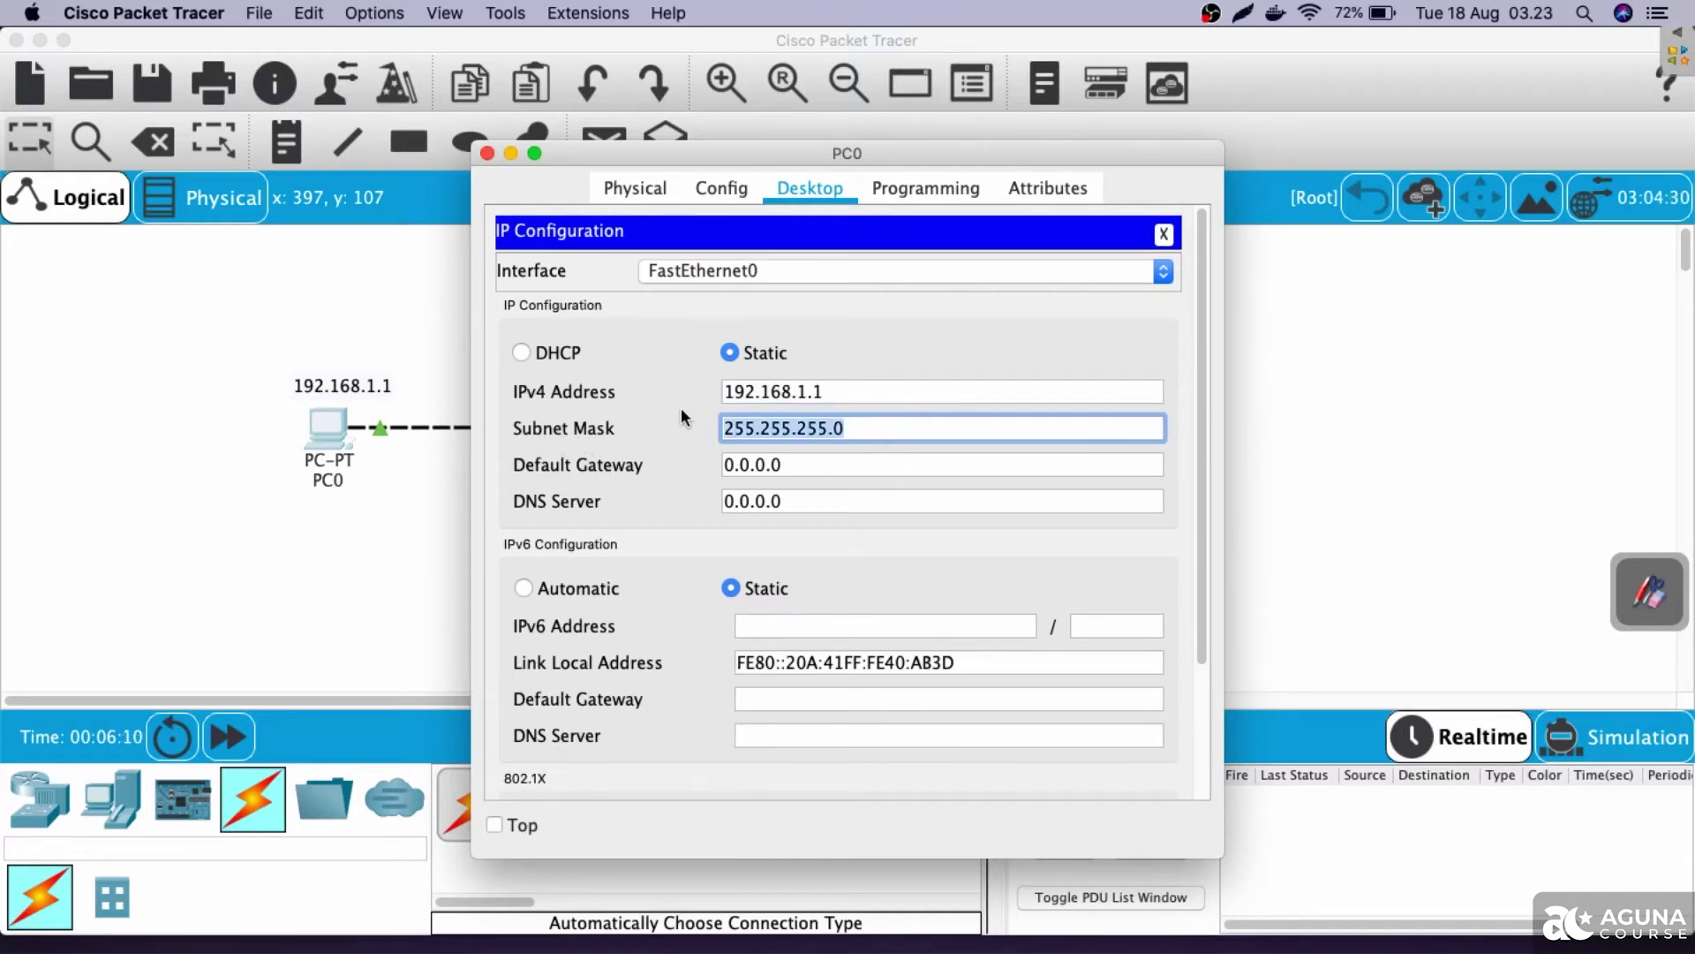
{"action": "left_click", "coordinate": [855, 431]}
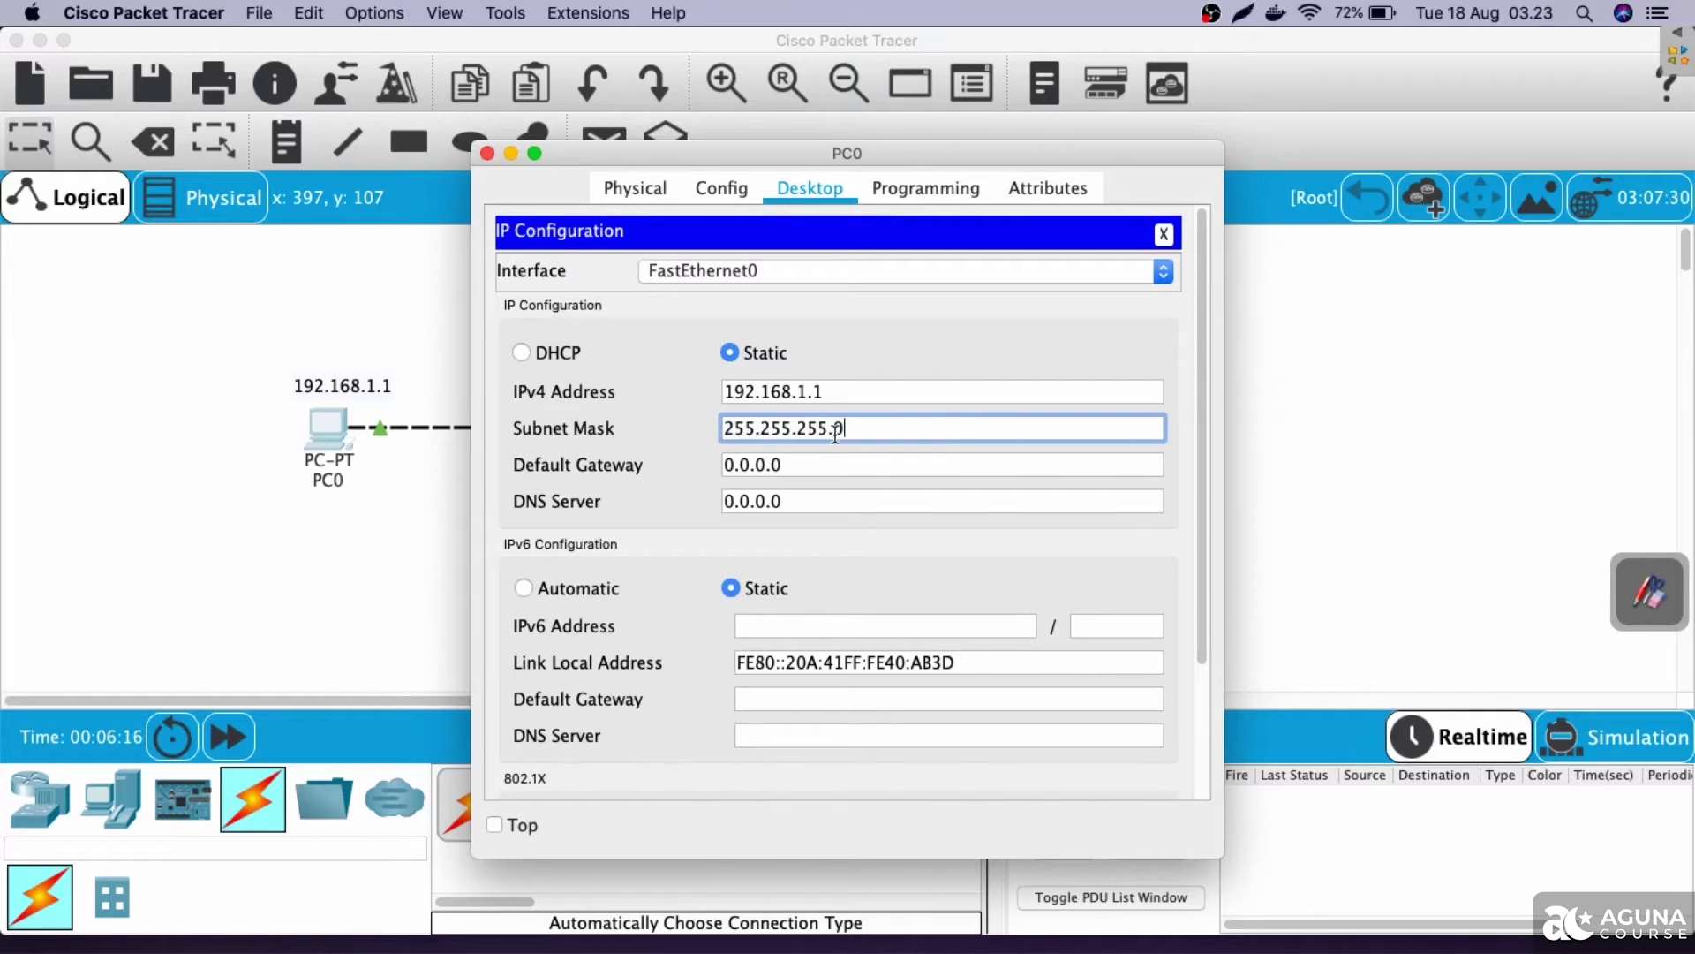
{"action": "left_click", "coordinate": [487, 154]}
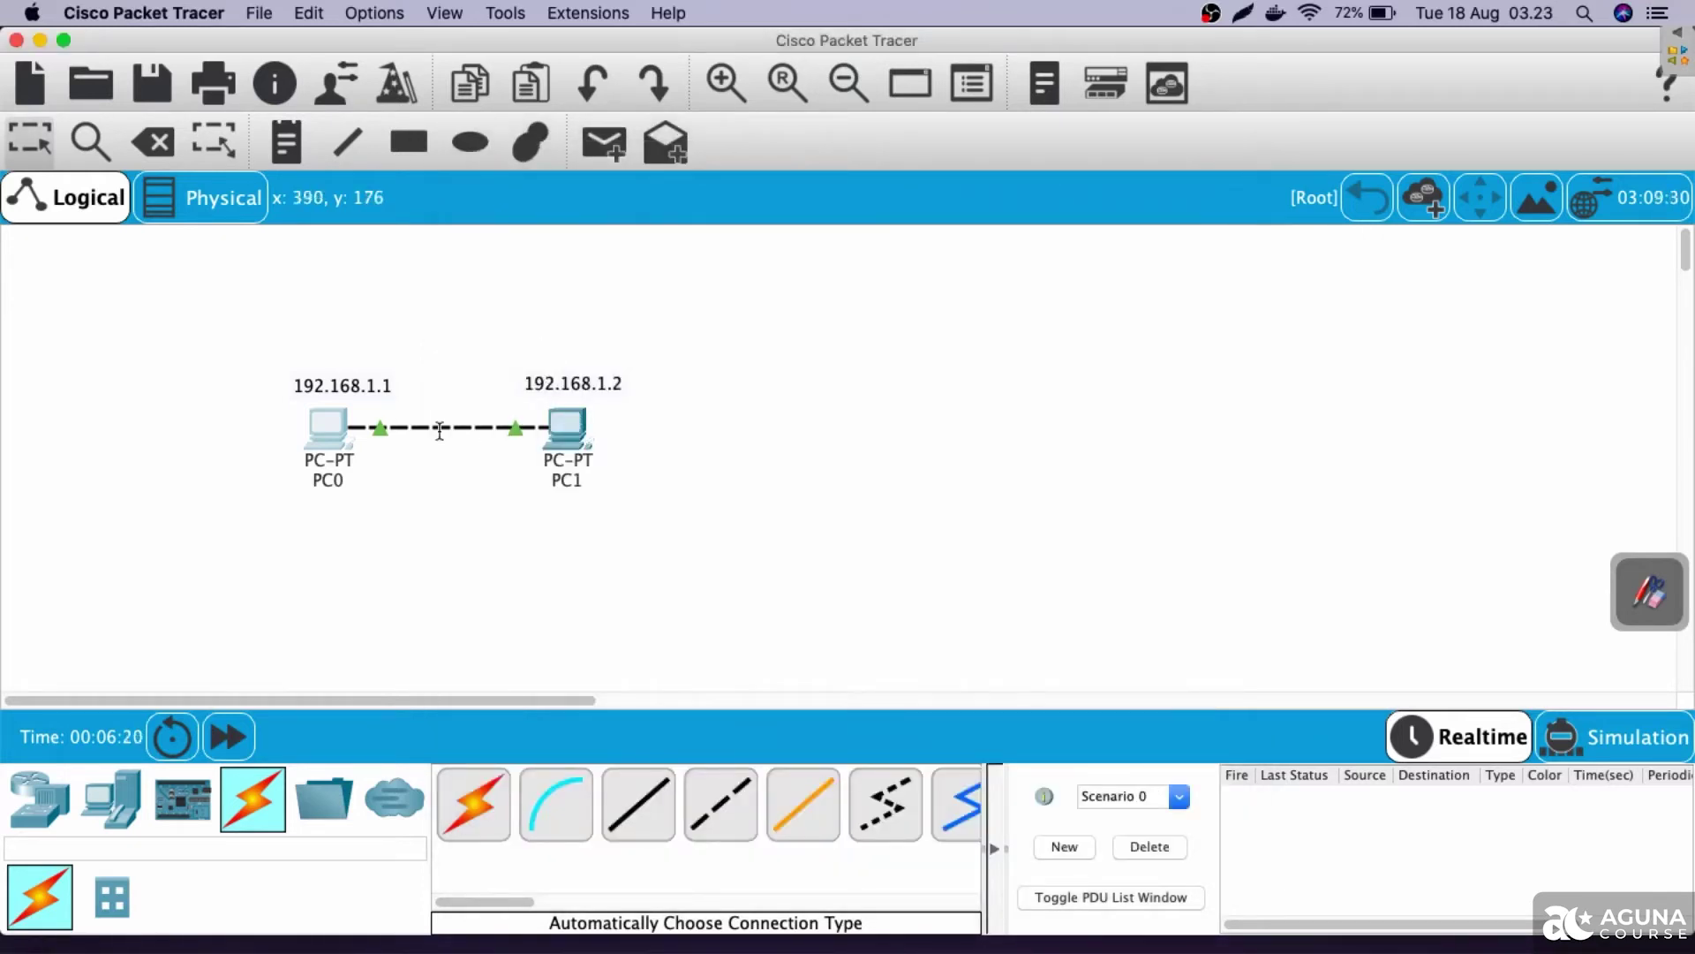
Give PC1 the static IPv4 address 192.168.1.2 with subnet mask 255.255.255.0 and close its configuration window.
{"action": "left_click_drag", "start_coordinate": [355, 505], "coordinate": [272, 333]}
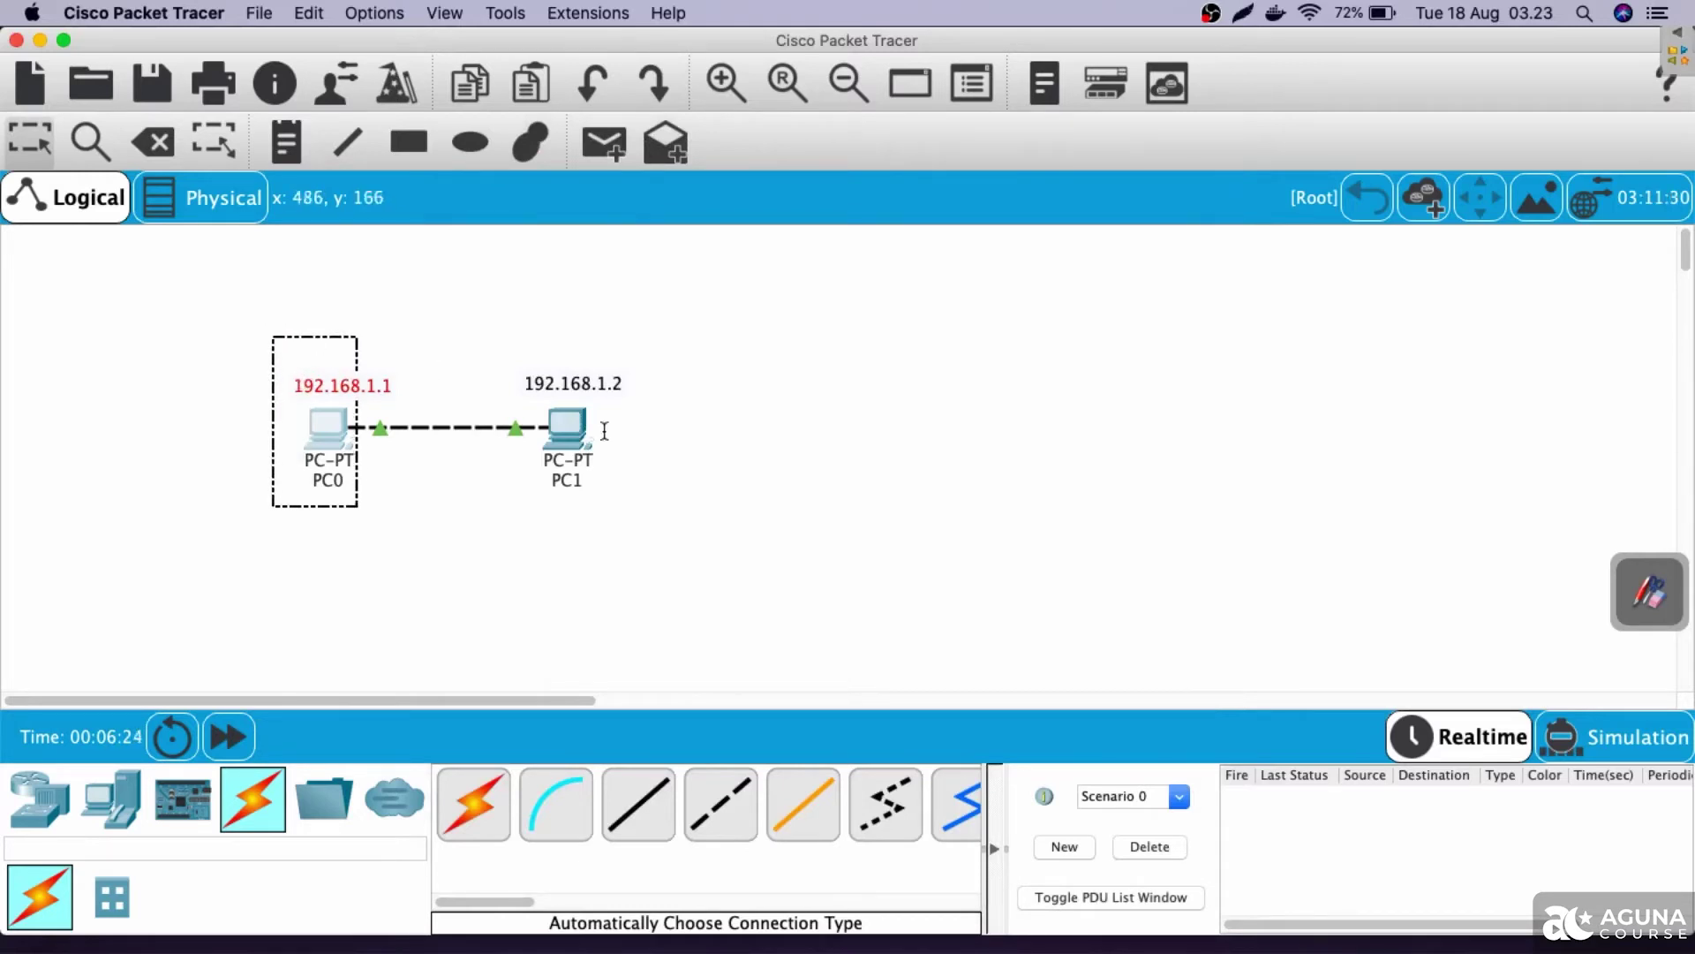
{"action": "left_click", "coordinate": [579, 518]}
{"action": "left_click", "coordinate": [569, 436]}
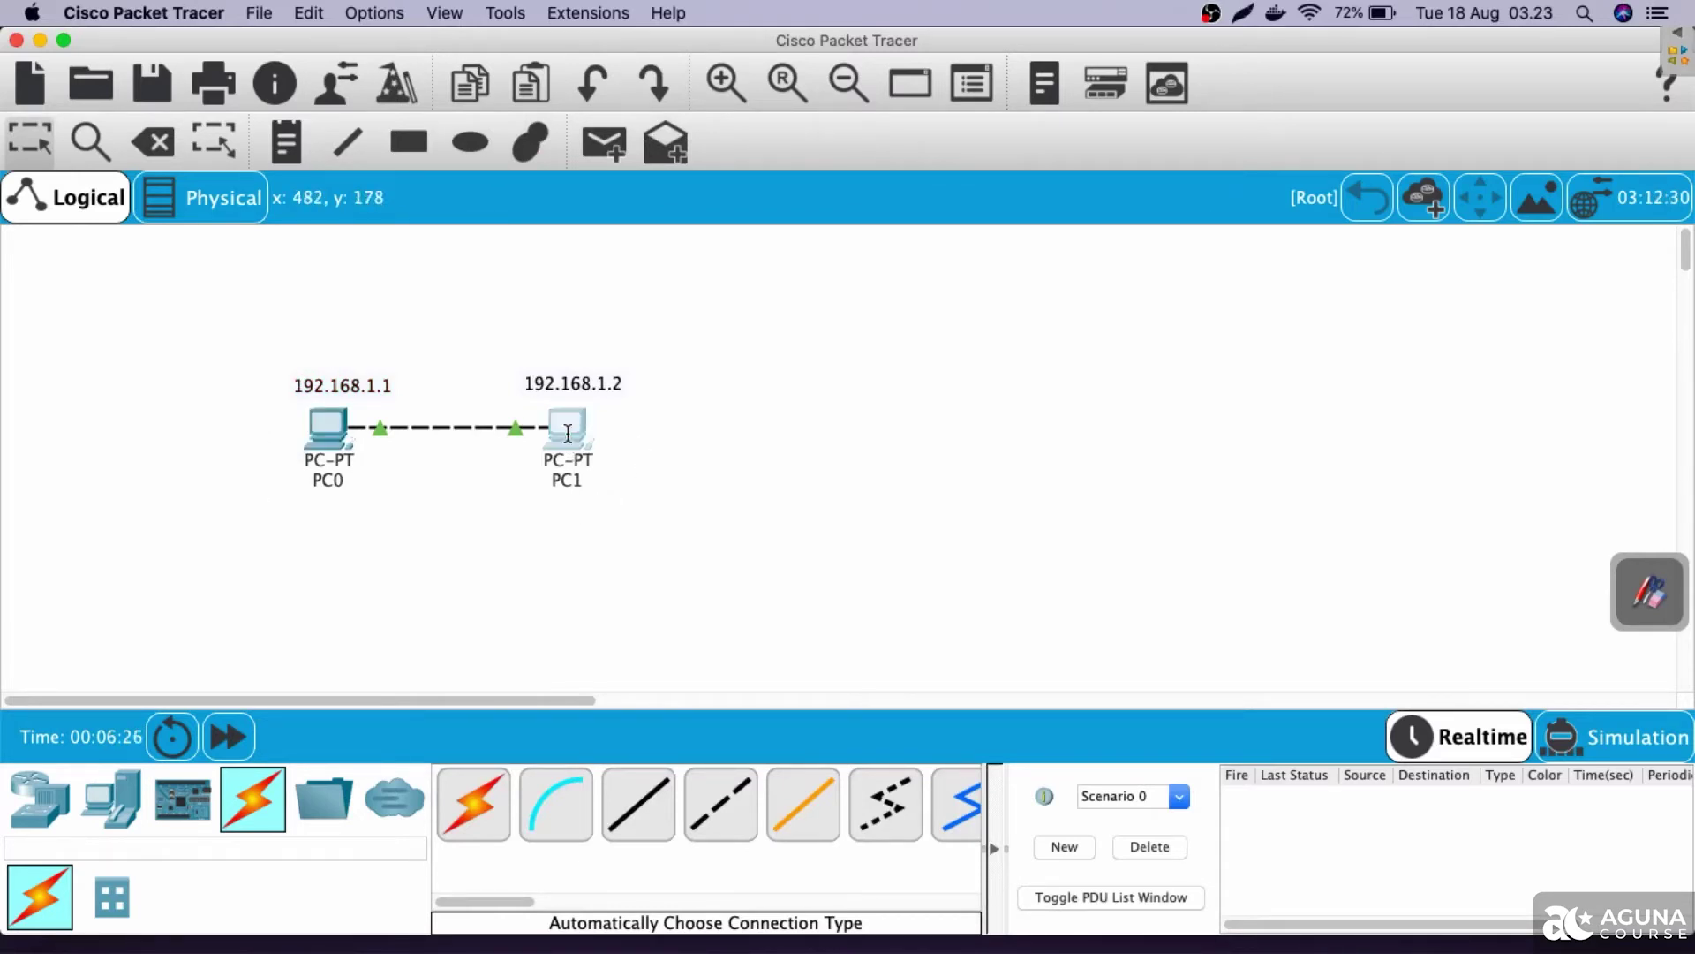
{"action": "left_click", "coordinate": [828, 196]}
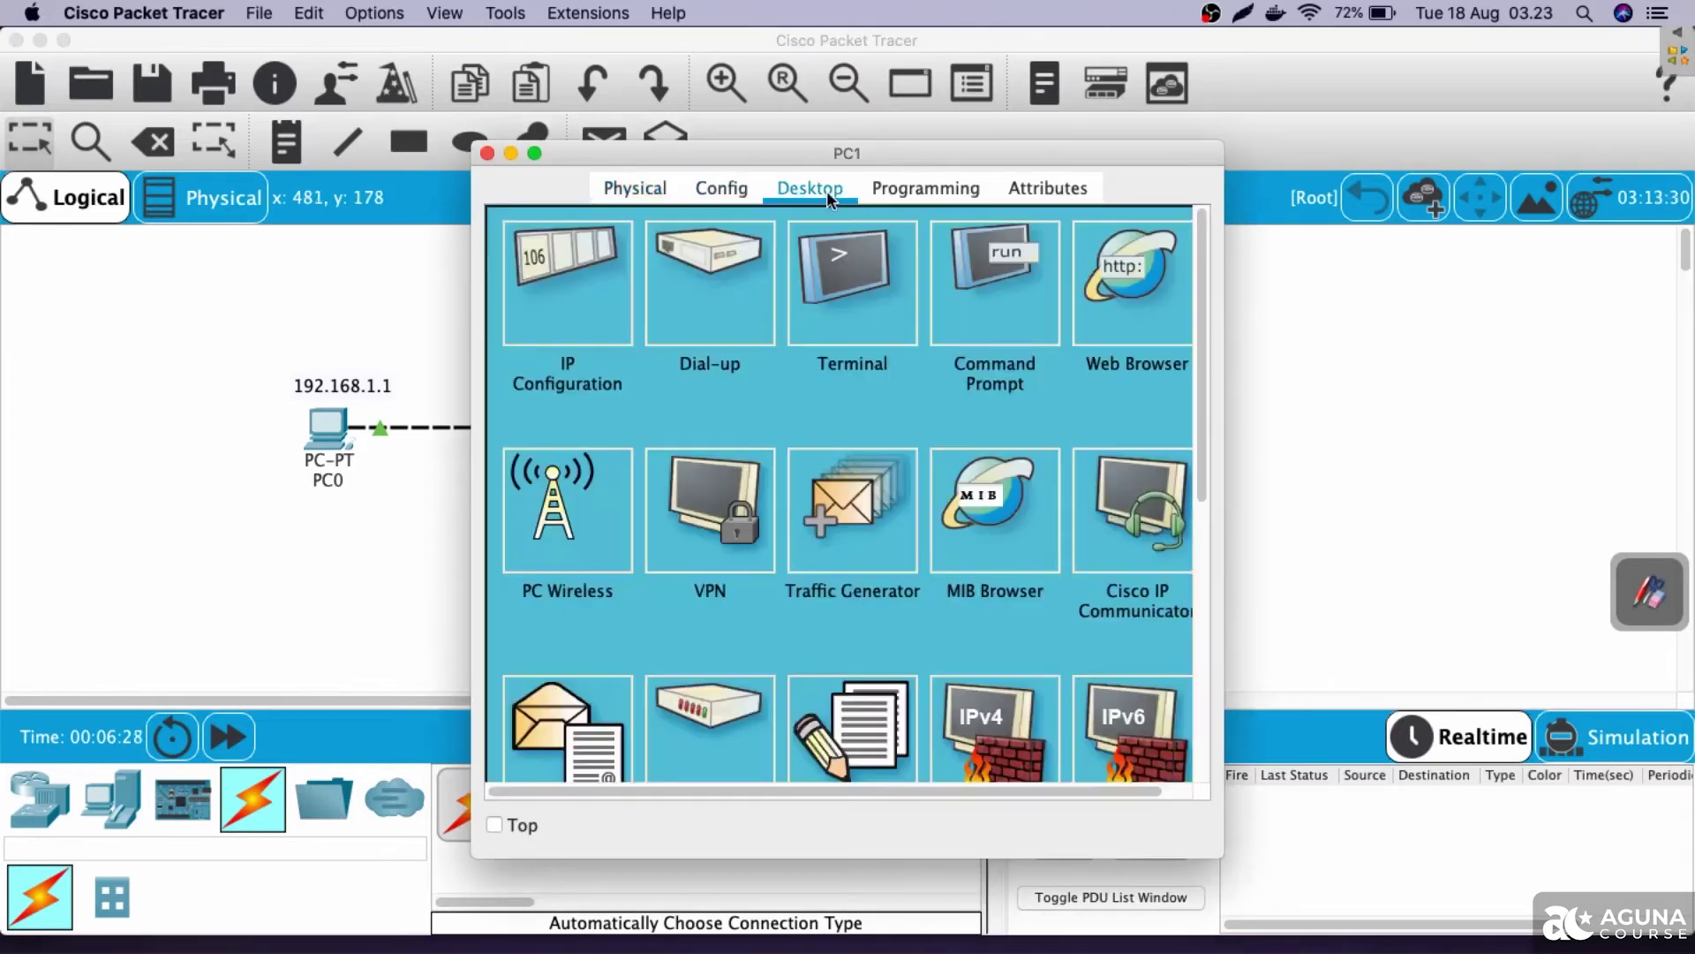
{"action": "left_click", "coordinate": [579, 311]}
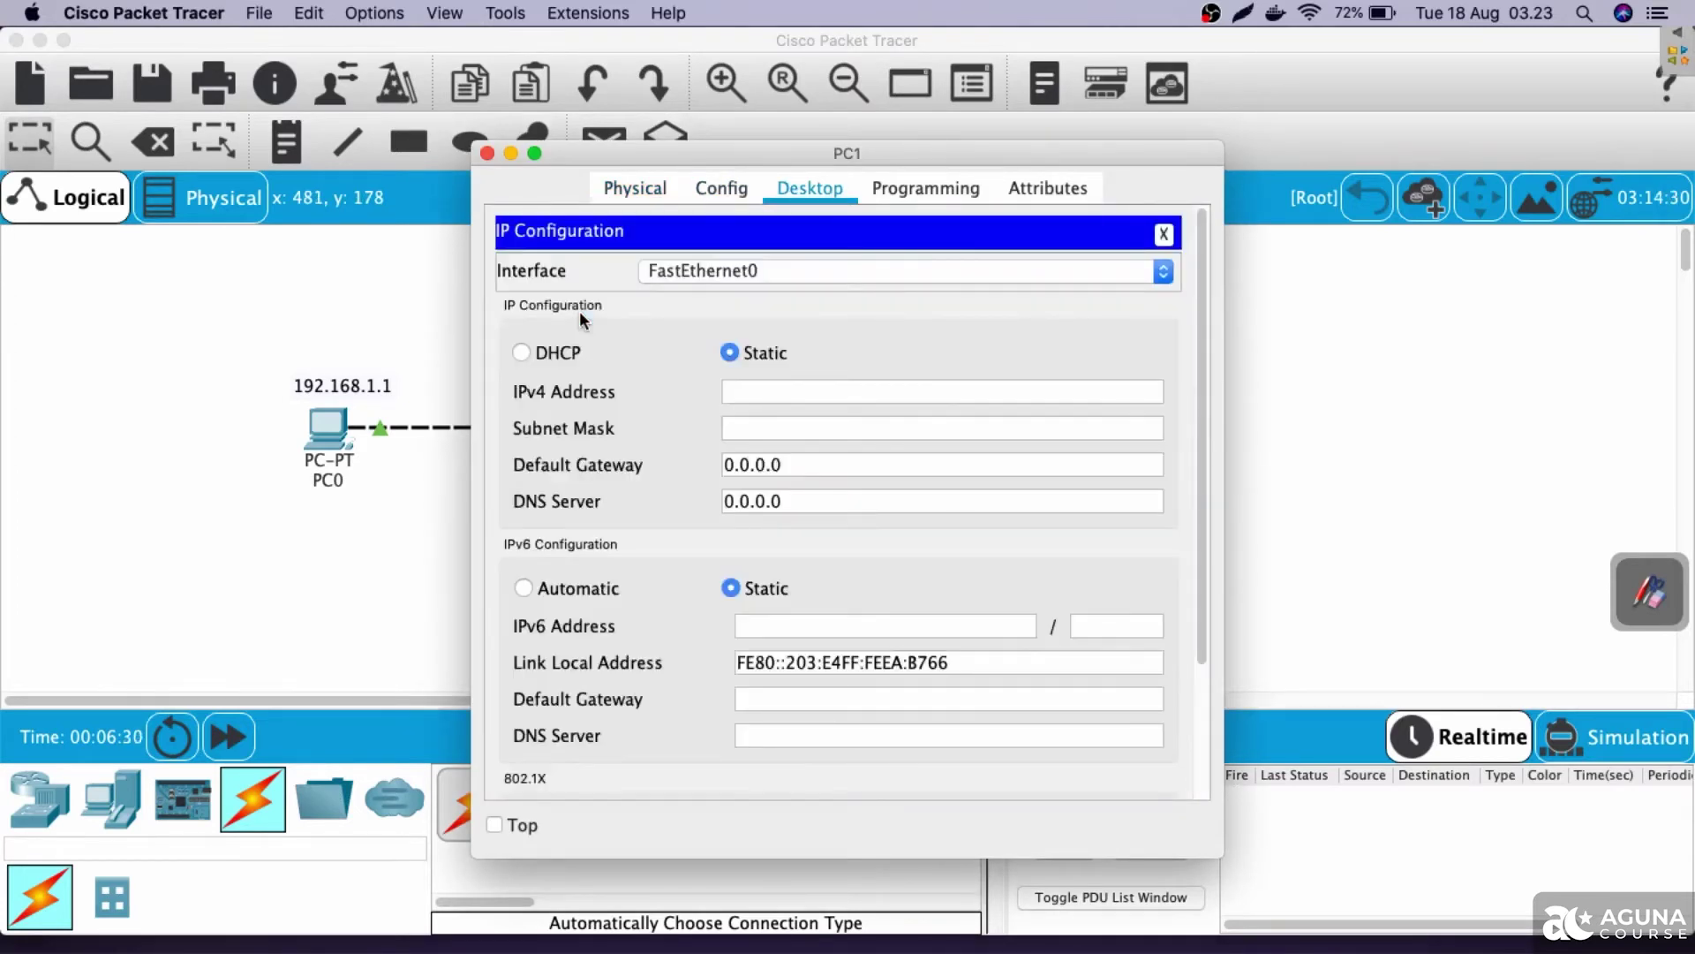
{"action": "left_click", "coordinate": [751, 392]}
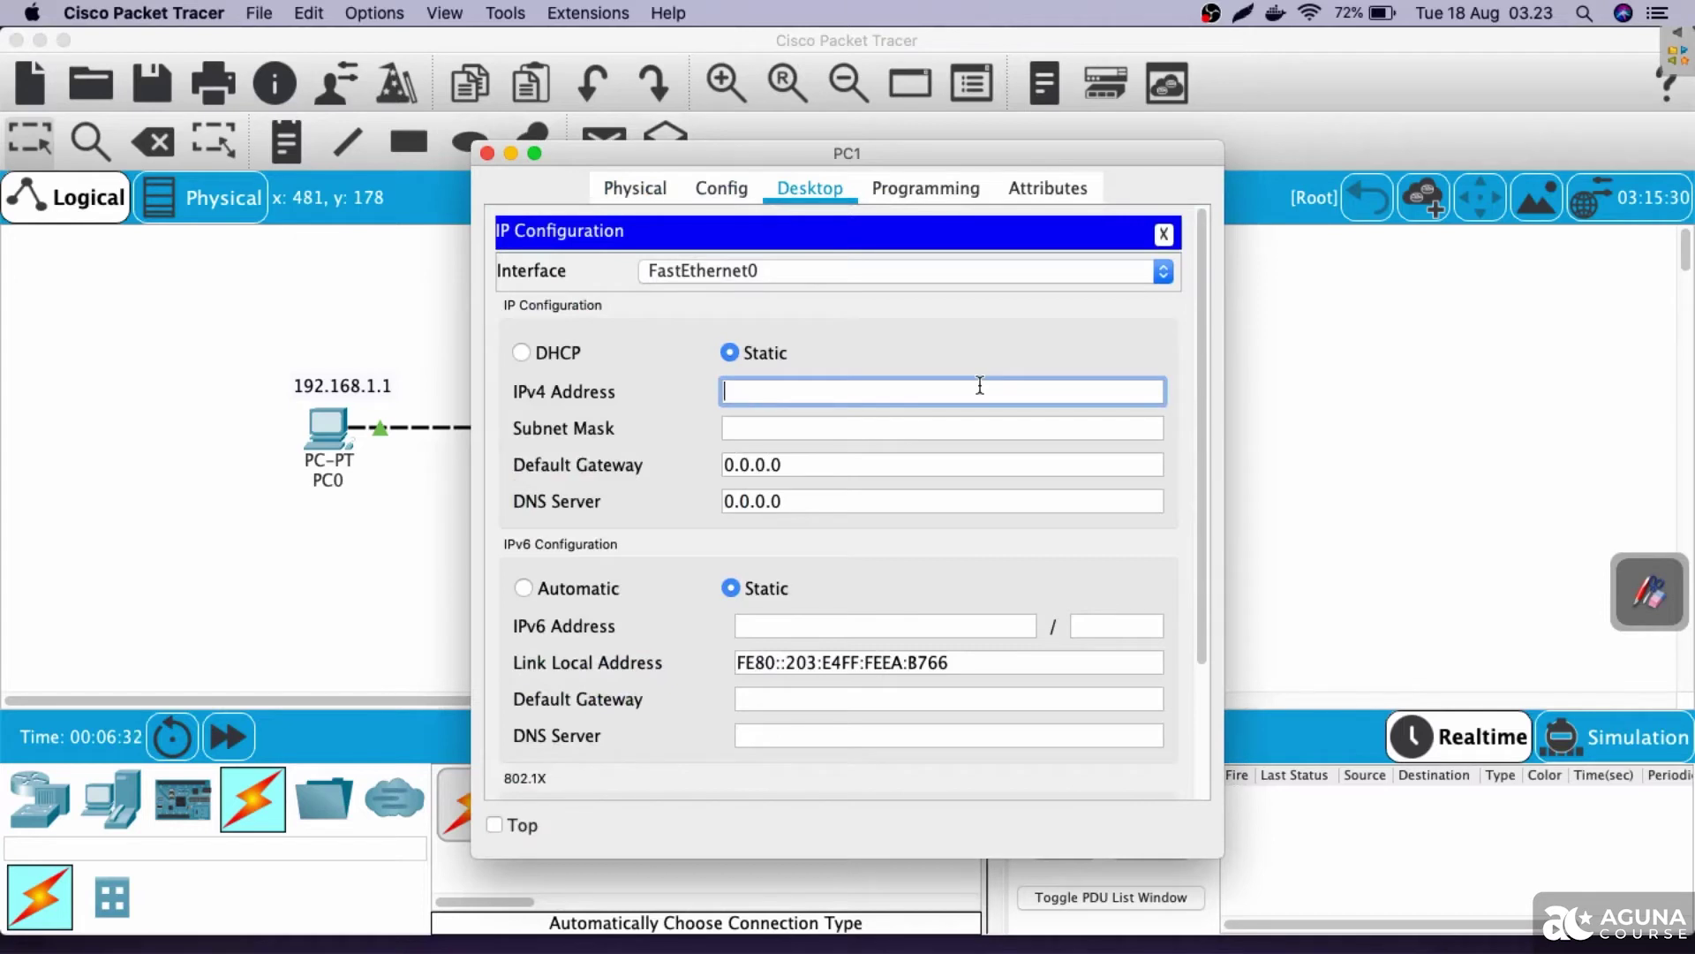
{"action": "type", "text": "192.168.1.2"}
{"action": "left_click", "coordinate": [900, 422]}
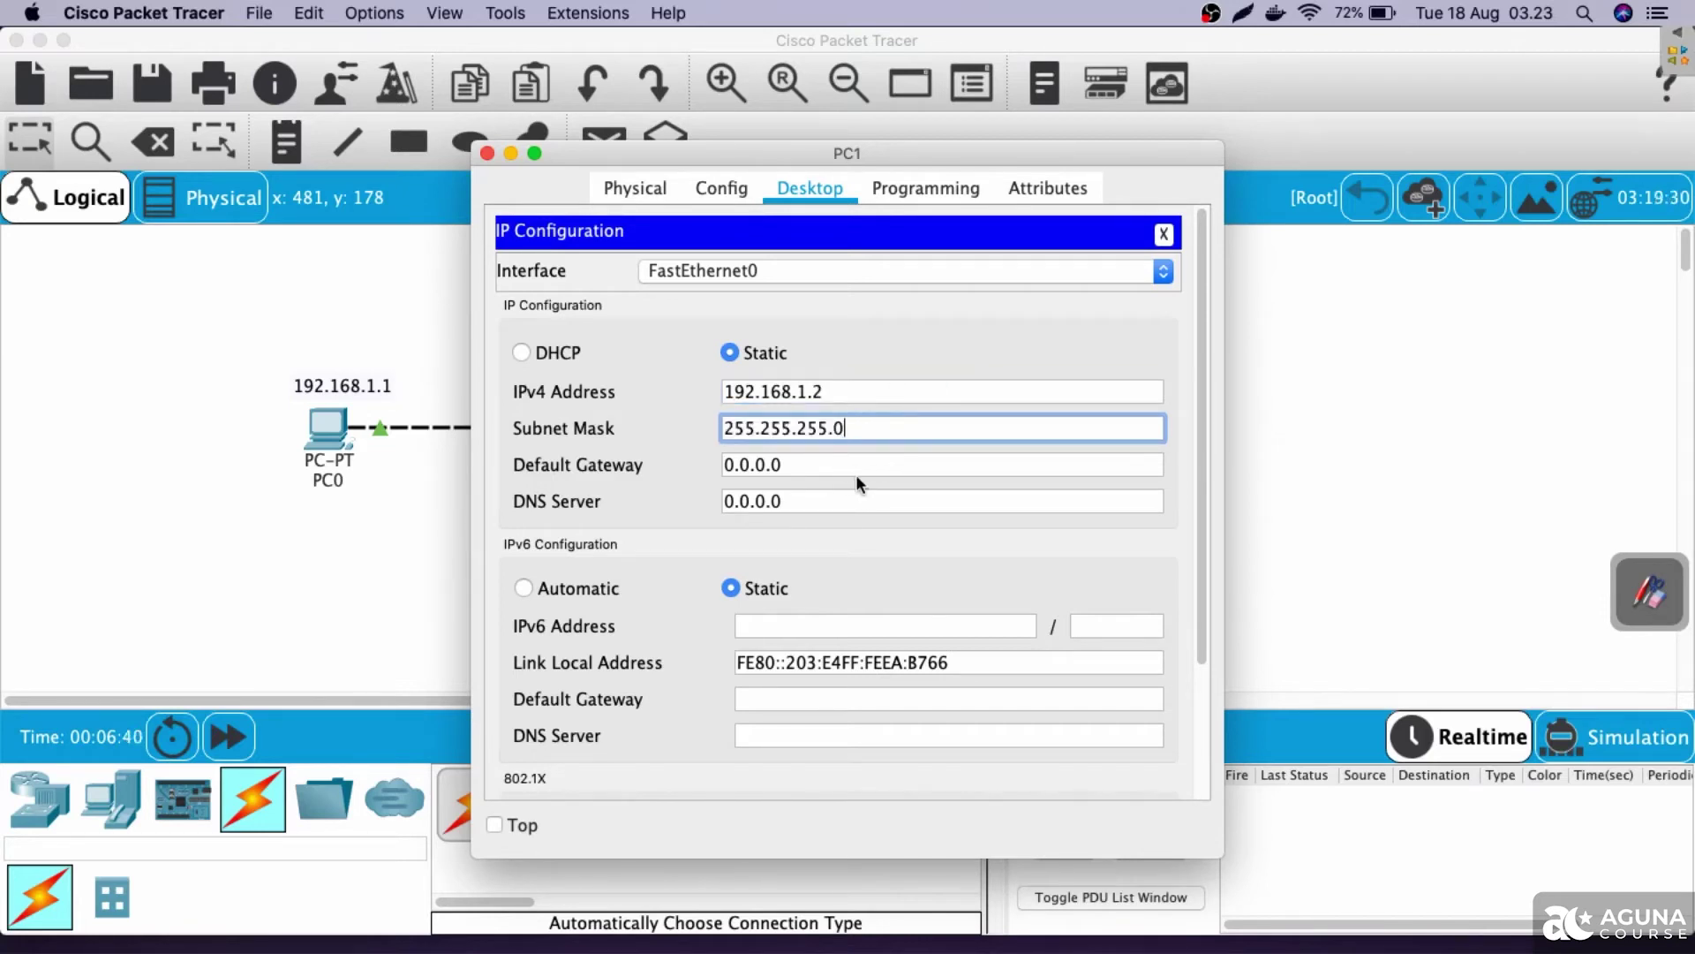
{"action": "left_click_drag", "start_coordinate": [678, 162], "coordinate": [989, 144]}
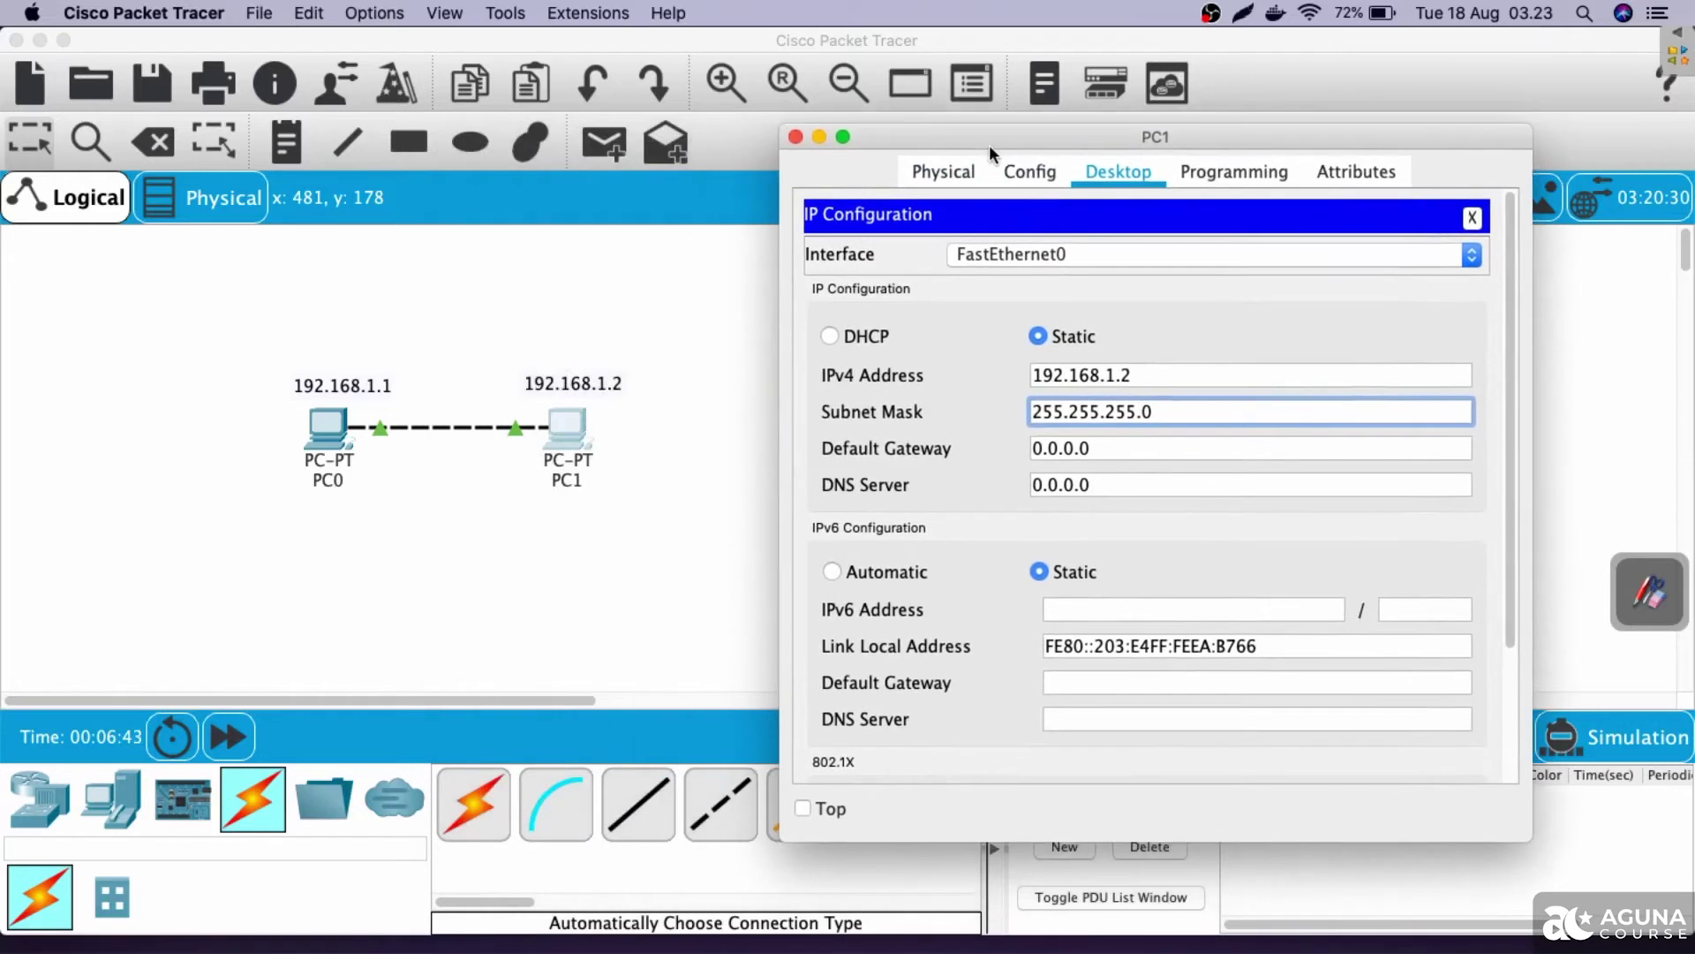
{"action": "left_click", "coordinate": [794, 136]}
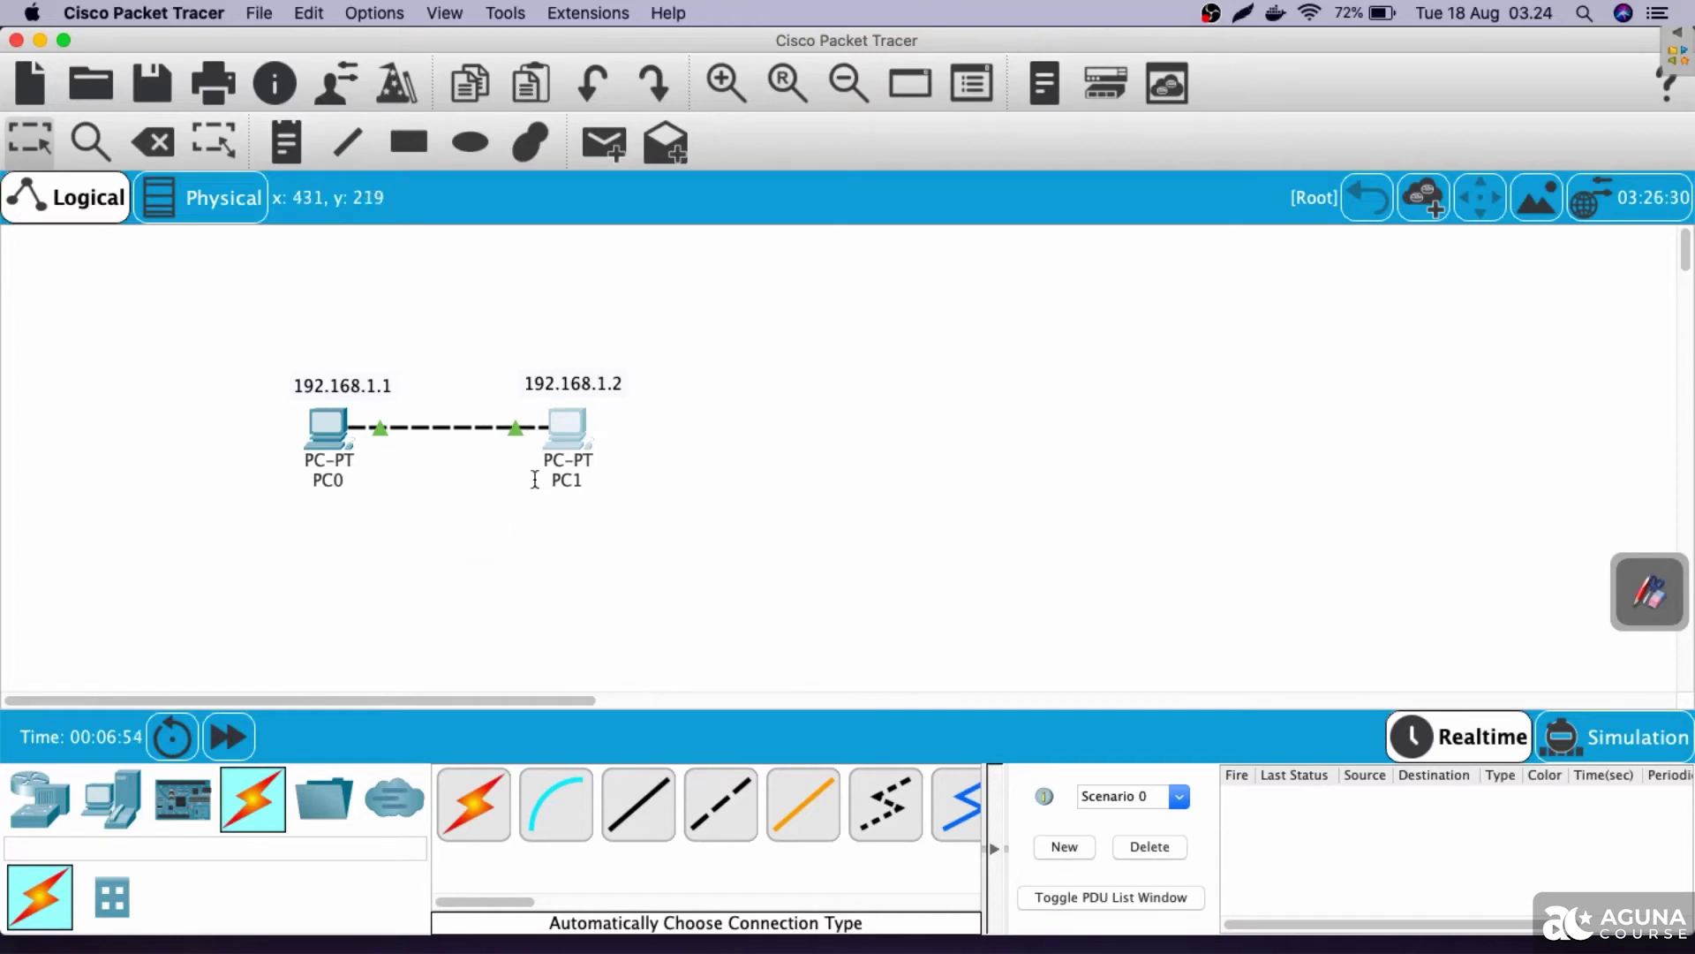
Open the command prompt on PC1 and move its window clear of the two PCs.
{"action": "left_click", "coordinate": [580, 435]}
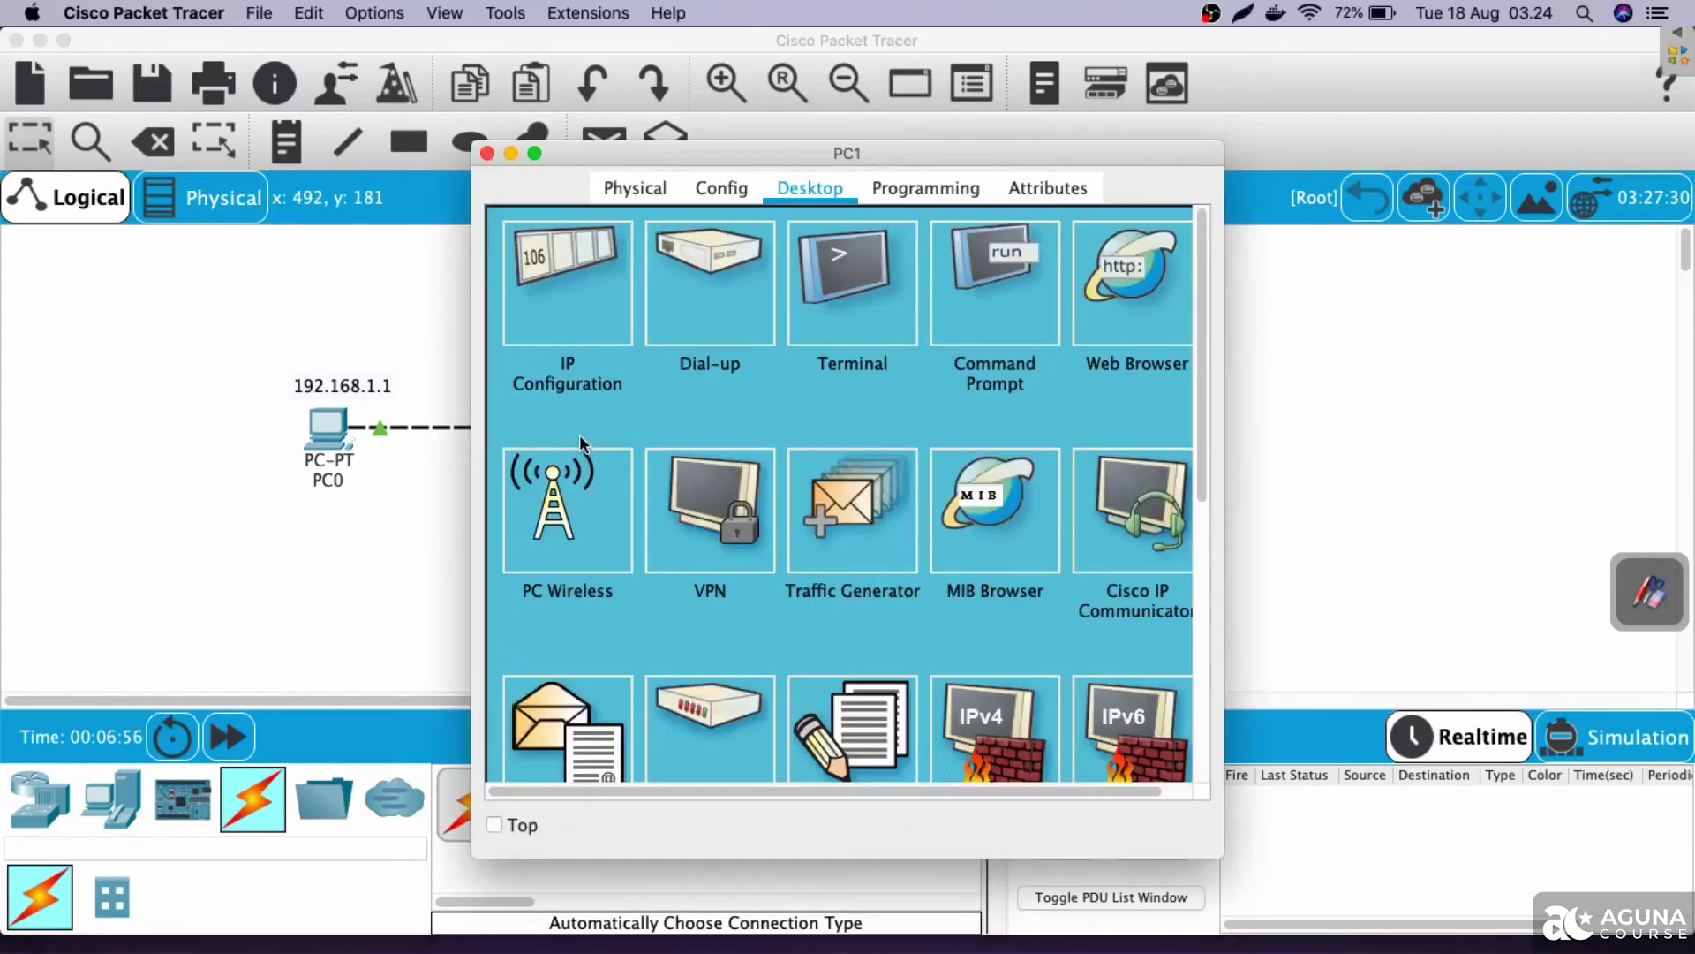
{"action": "left_click_drag", "start_coordinate": [693, 155], "coordinate": [834, 139]}
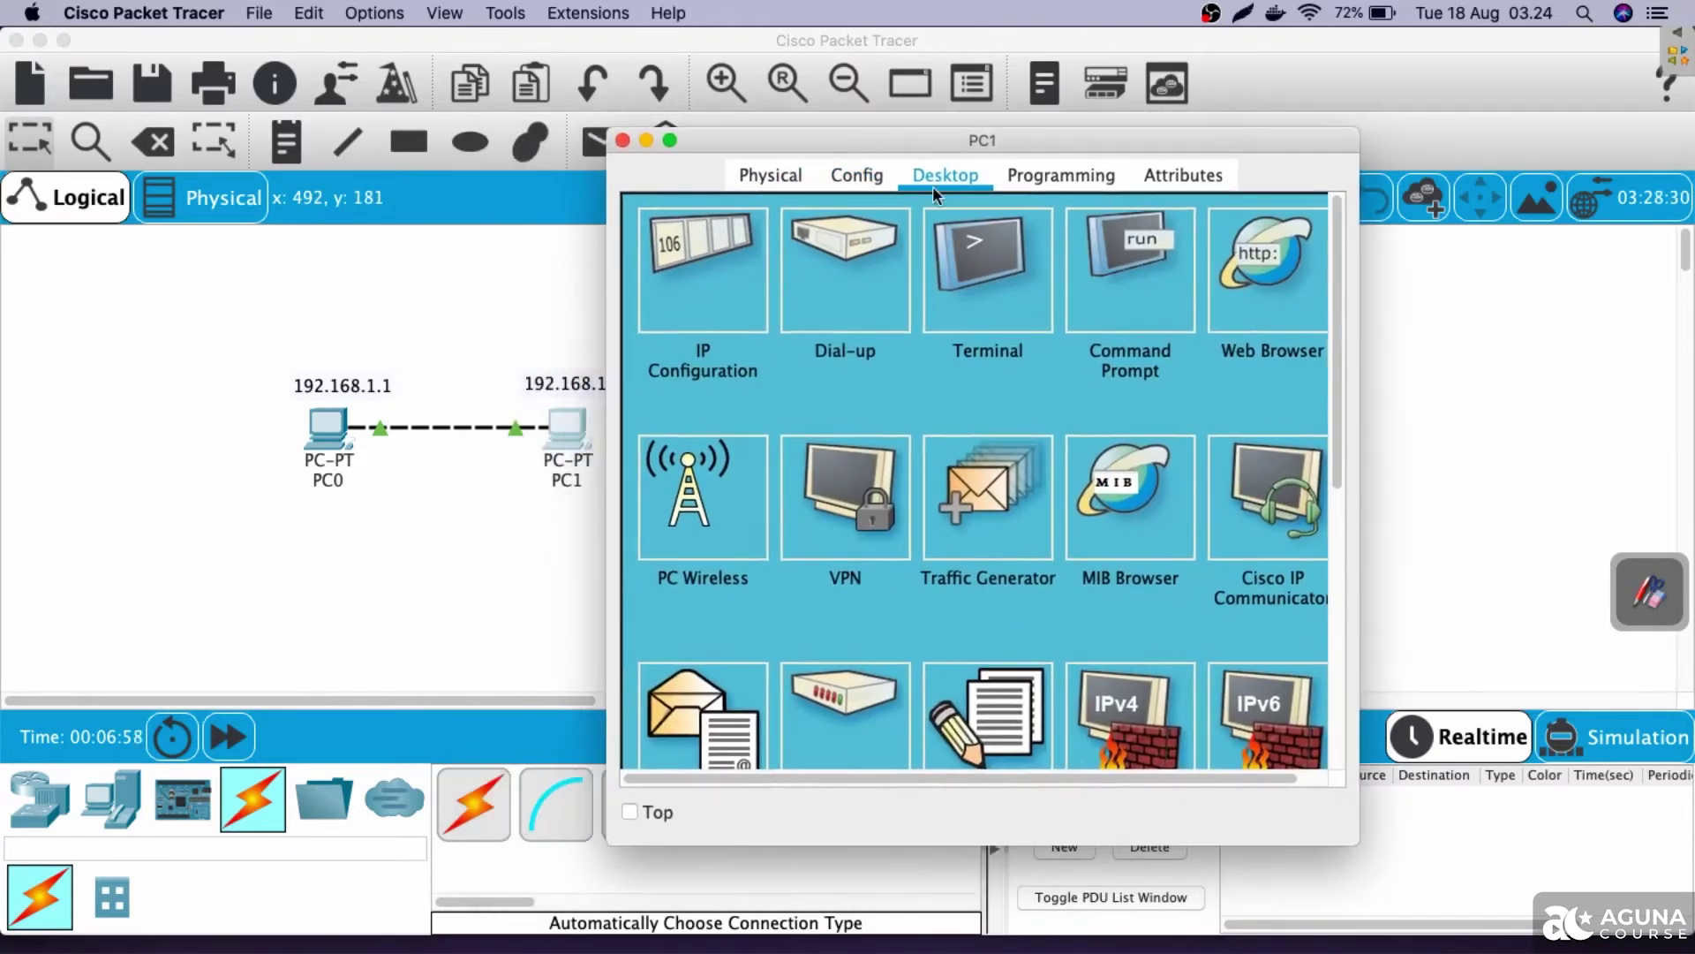
{"action": "left_click", "coordinate": [1139, 309]}
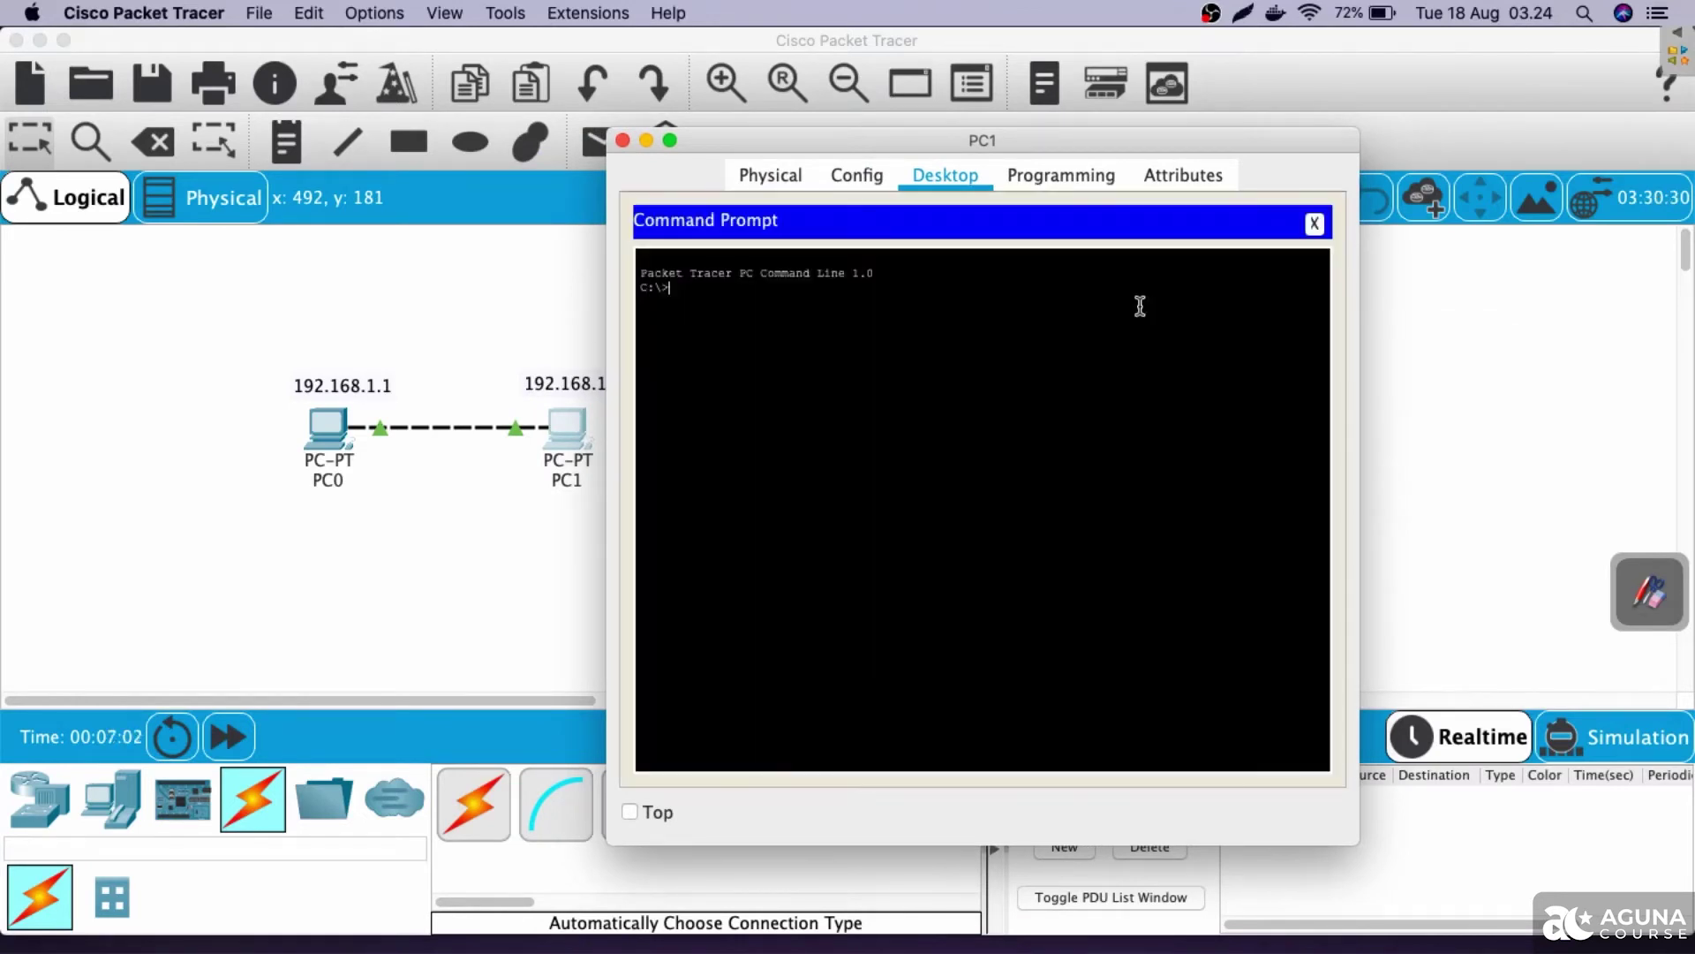
{"action": "left_click_drag", "start_coordinate": [820, 146], "coordinate": [1004, 139]}
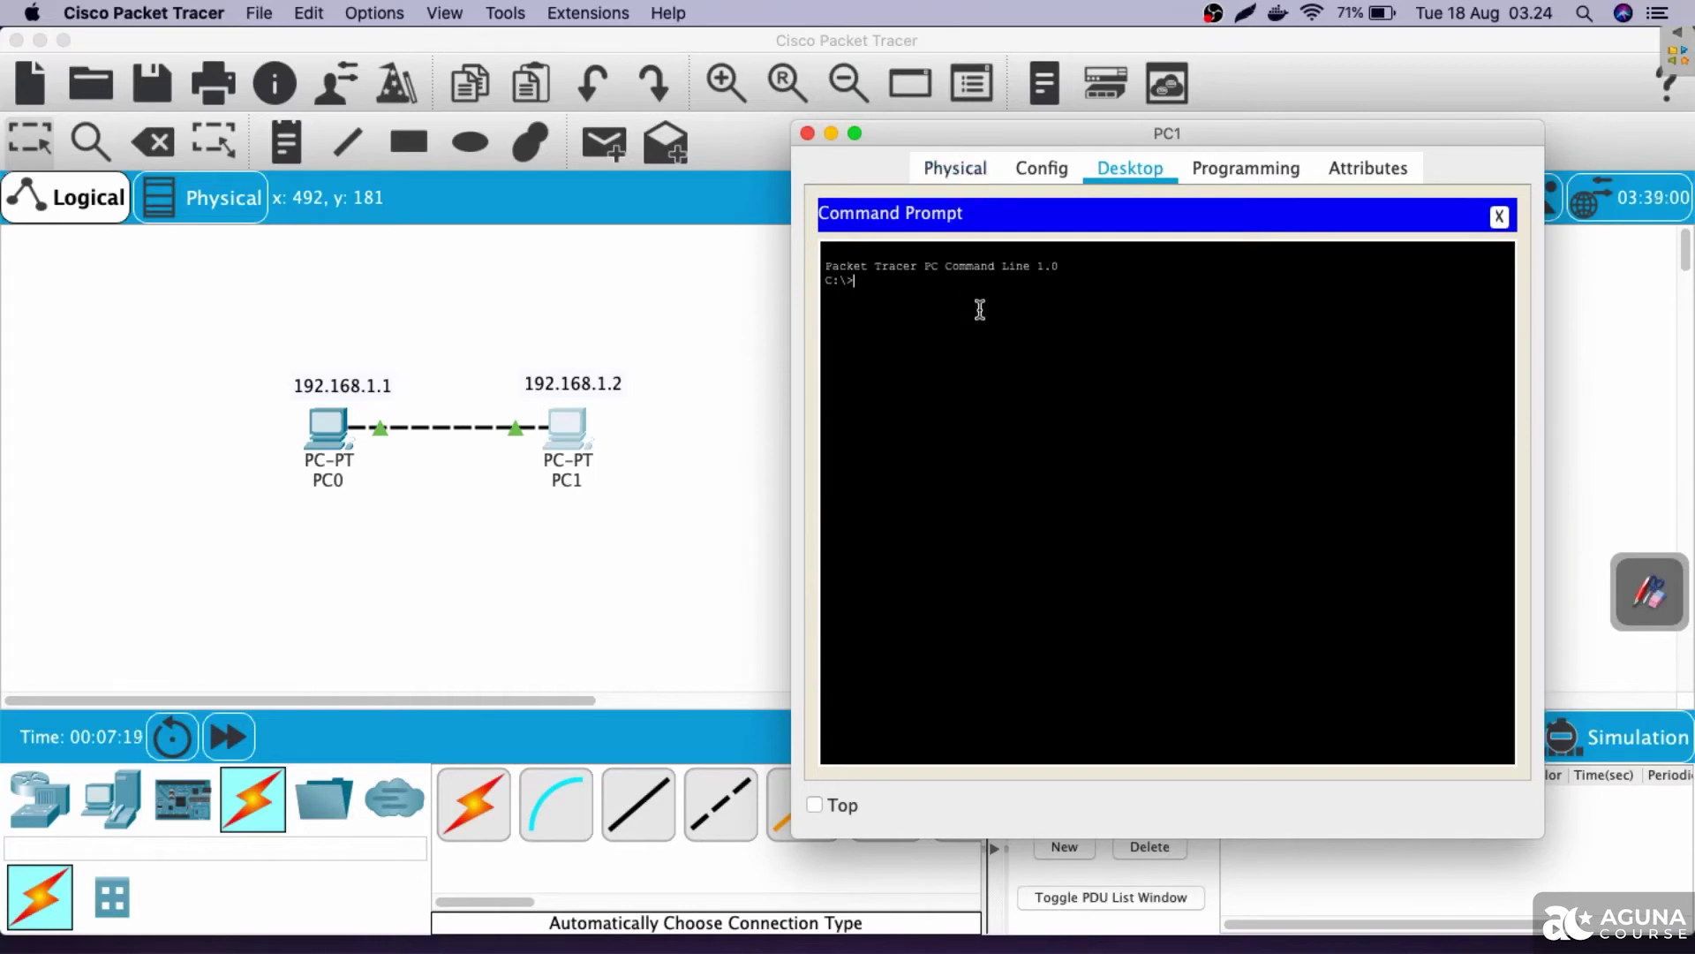
{"action": "mouse_move", "coordinate": [933, 294]}
{"action": "left_mouse_down"}
{"action": "mouse_move", "coordinate": [803, 249]}
{"action": "mouse_move", "coordinate": [921, 287]}
{"action": "left_mouse_up"}
Set the CLI font size to 14 in the preferences, apply it and close the preferences.
{"action": "left_click", "coordinate": [221, 10]}
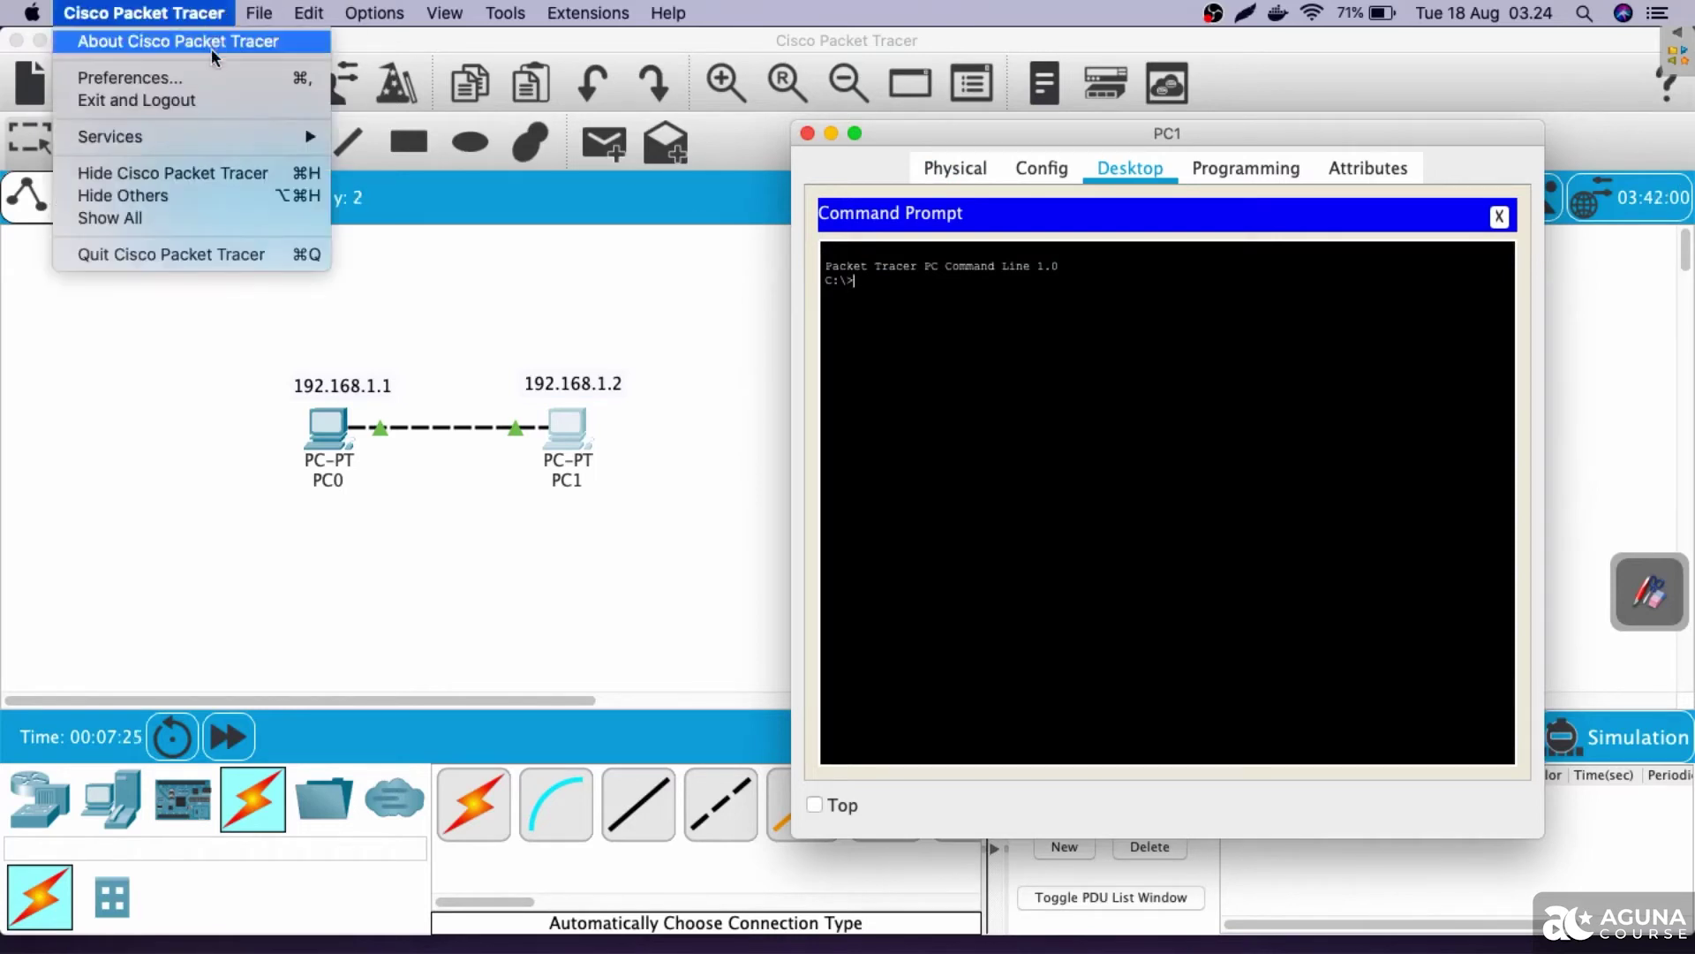
{"action": "left_click", "coordinate": [222, 78]}
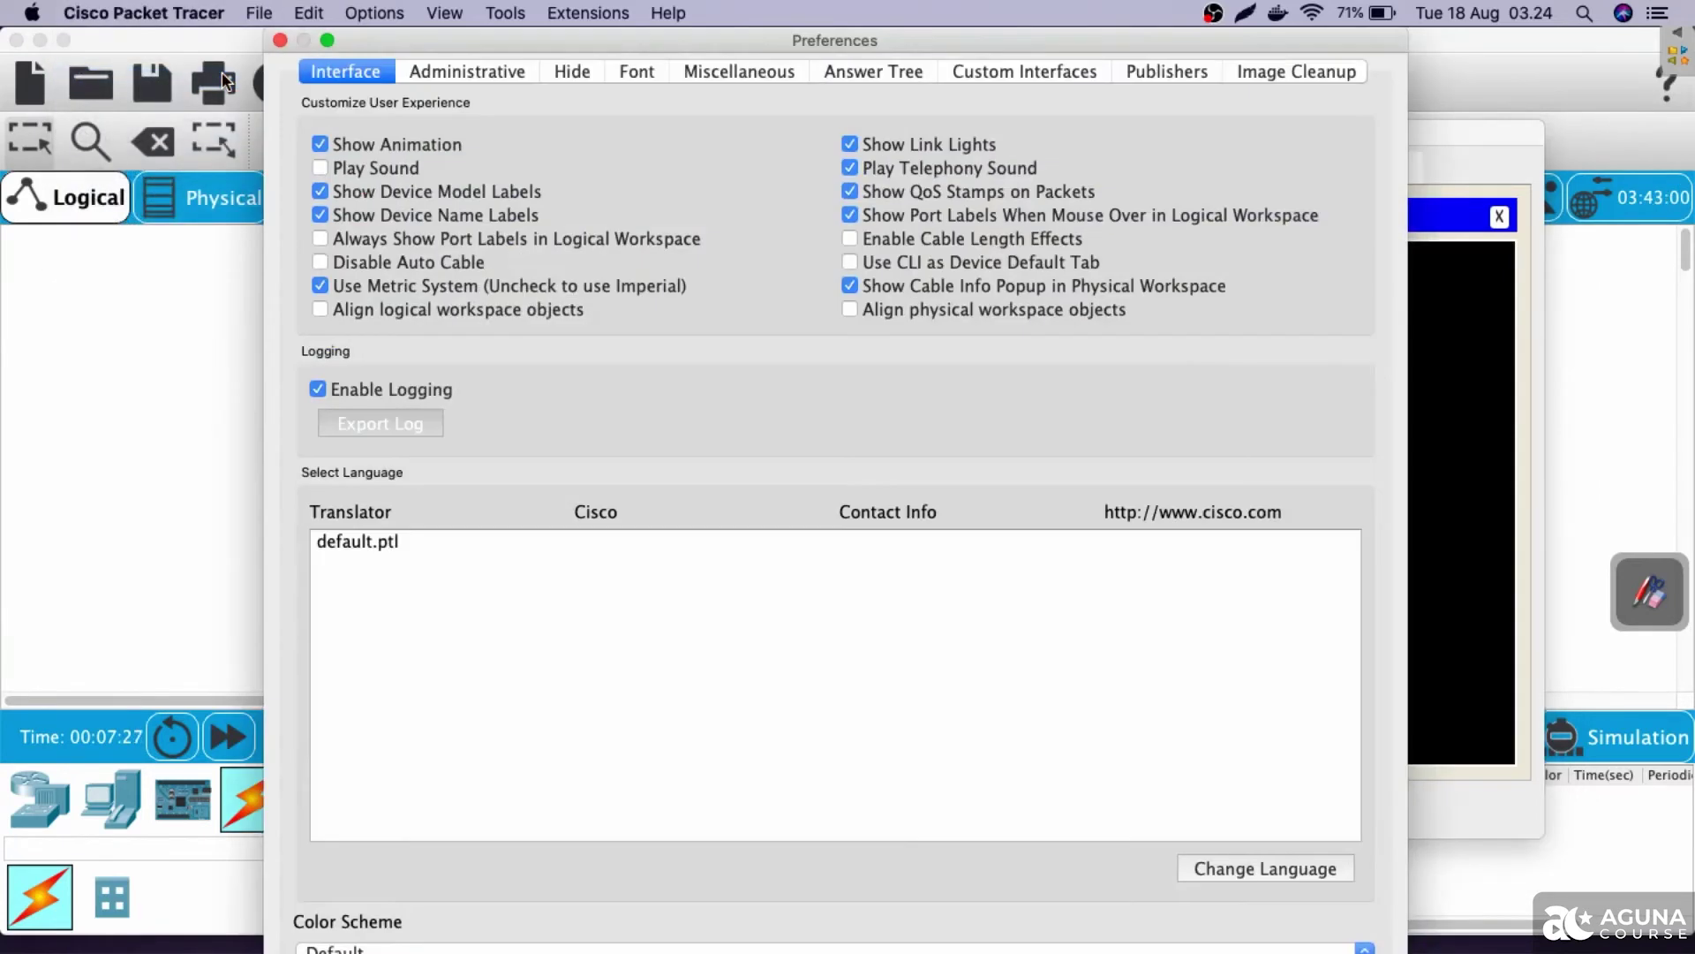
{"action": "left_click", "coordinate": [655, 73]}
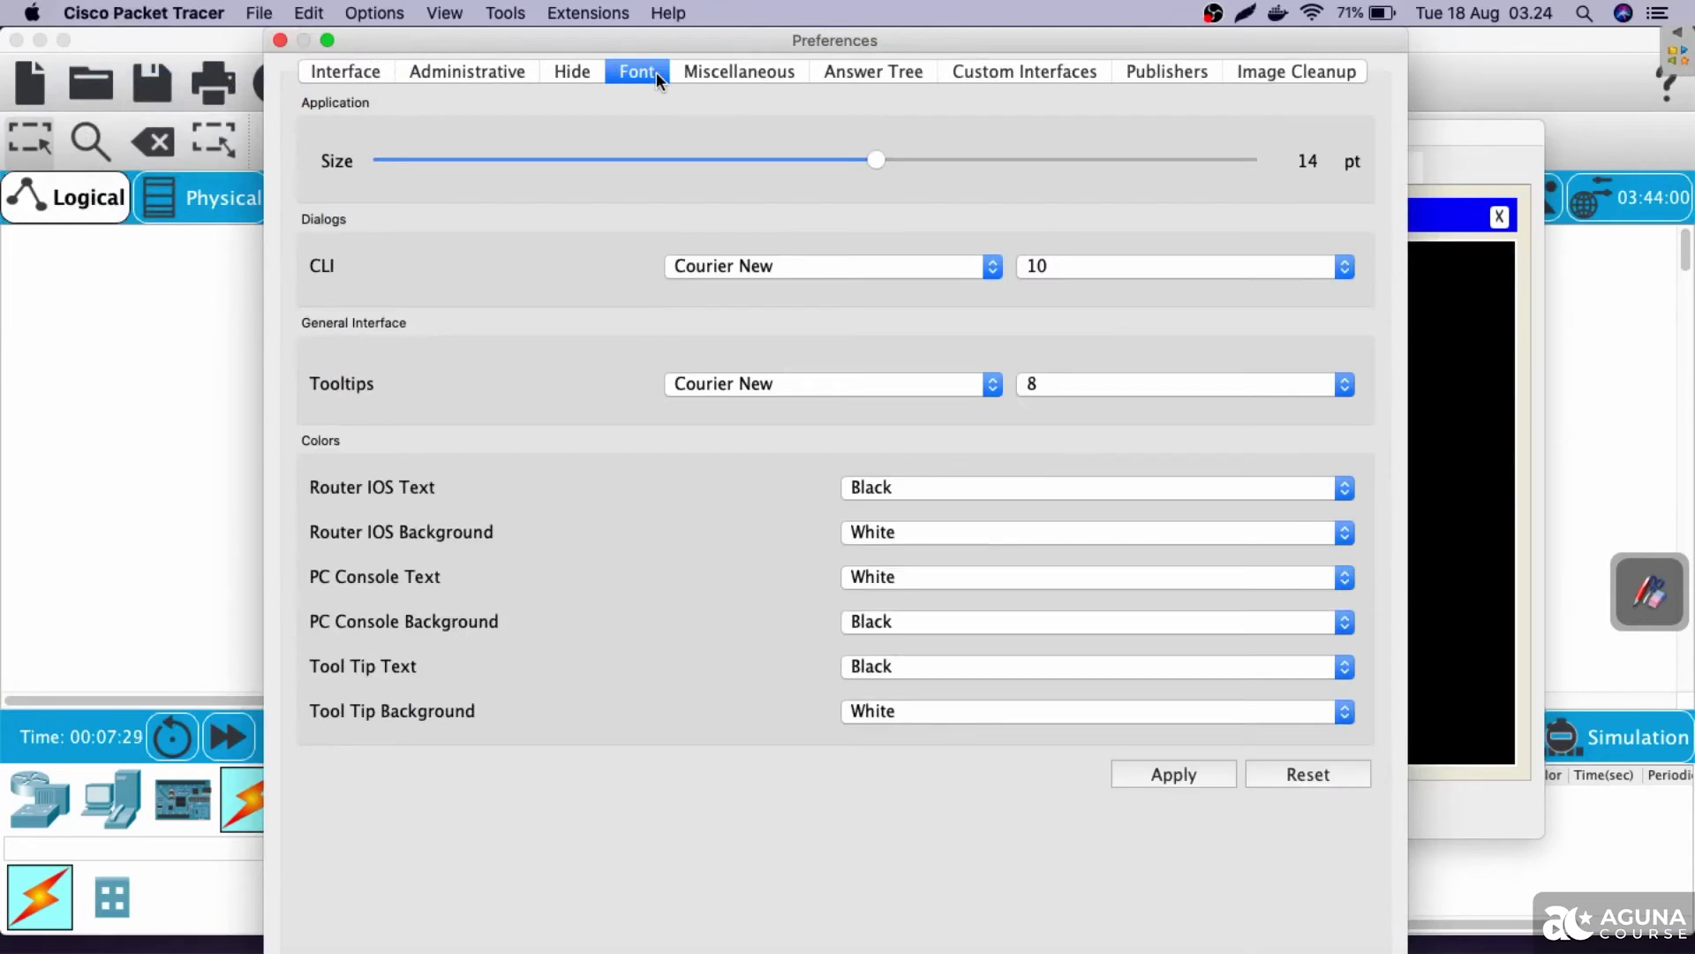
{"action": "left_click", "coordinate": [1079, 269]}
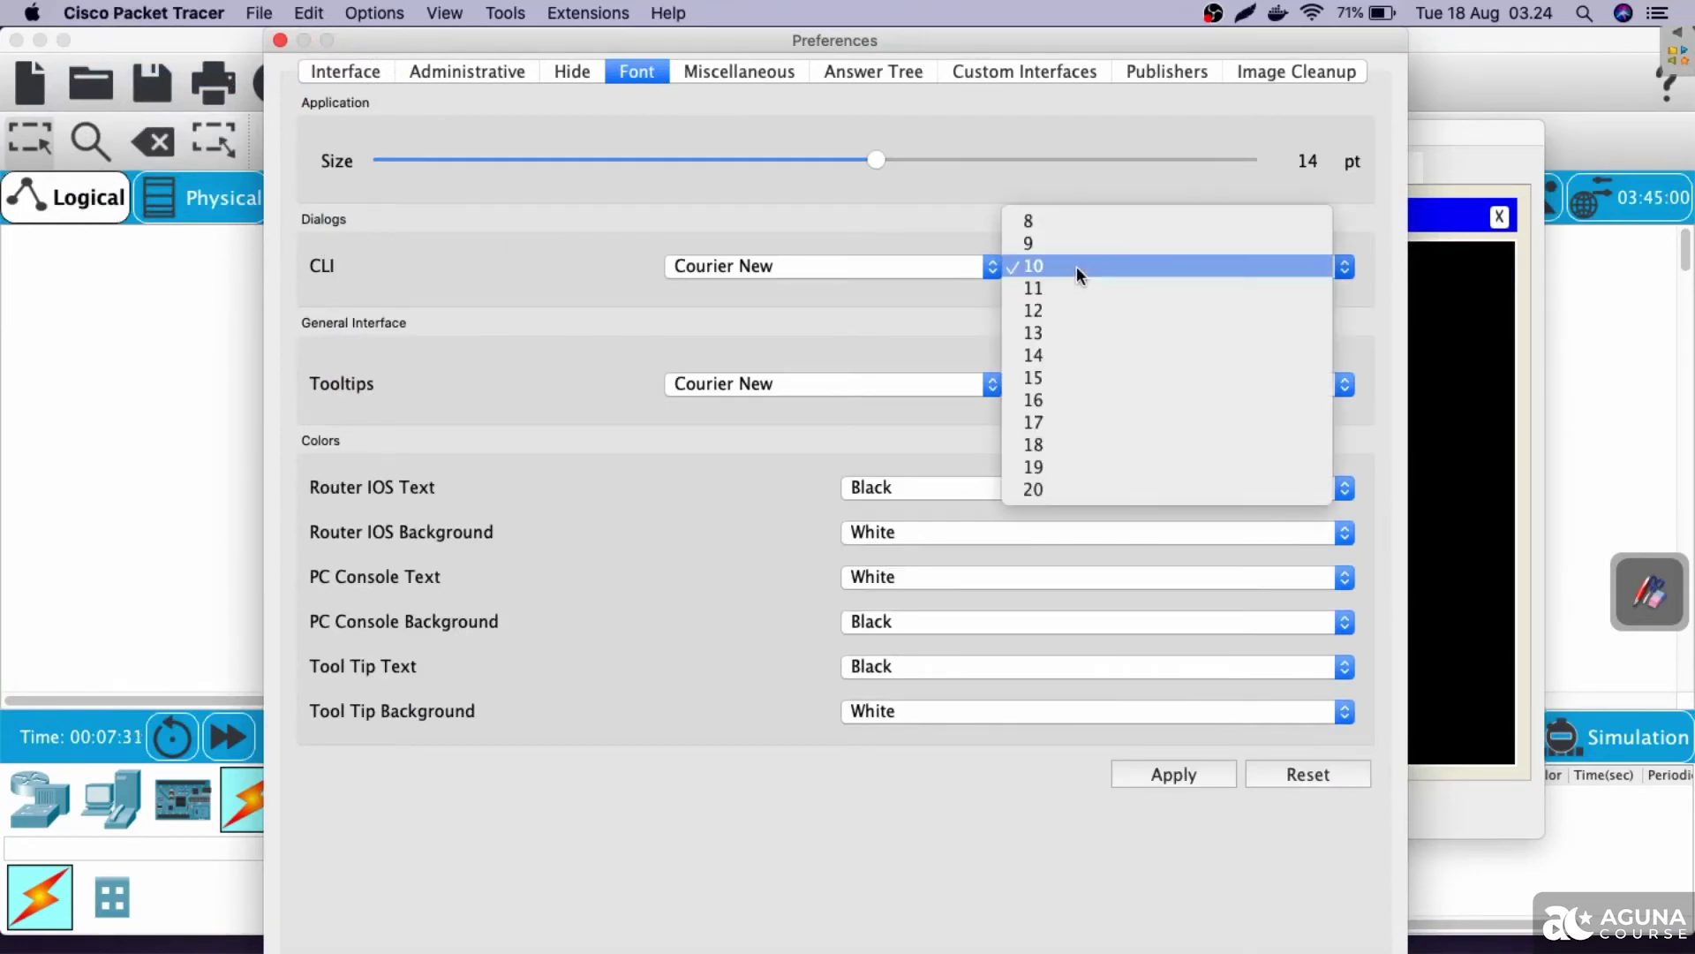
{"action": "left_click", "coordinate": [1074, 354]}
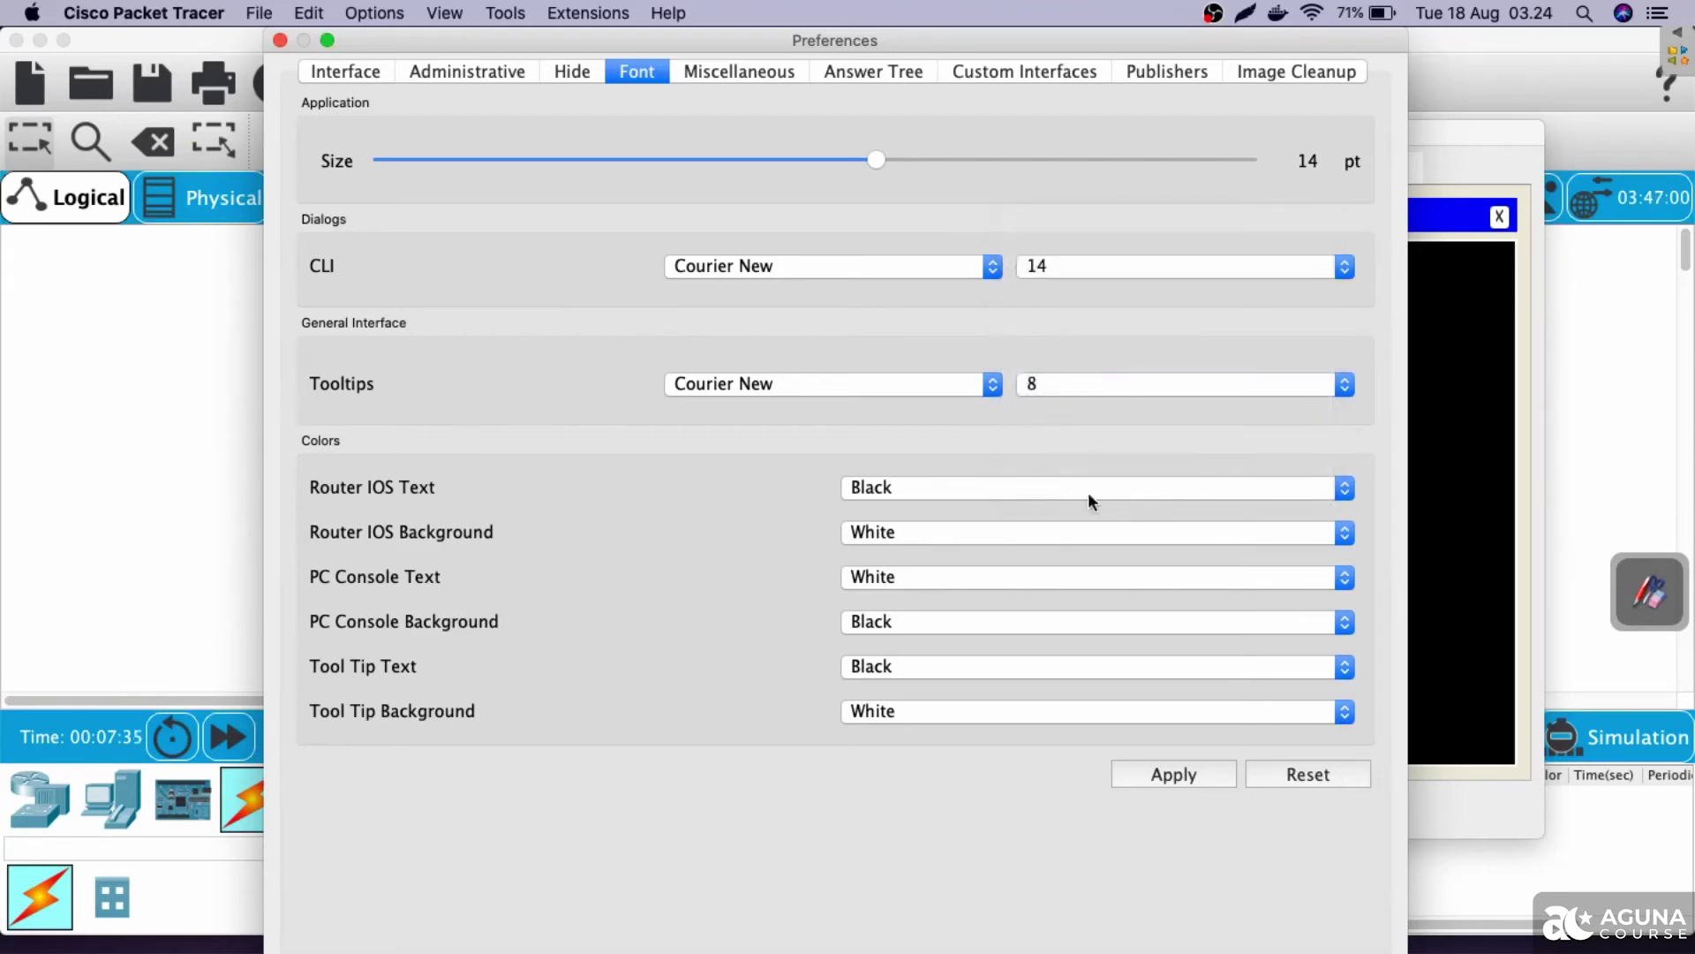
{"action": "left_click", "coordinate": [1173, 774]}
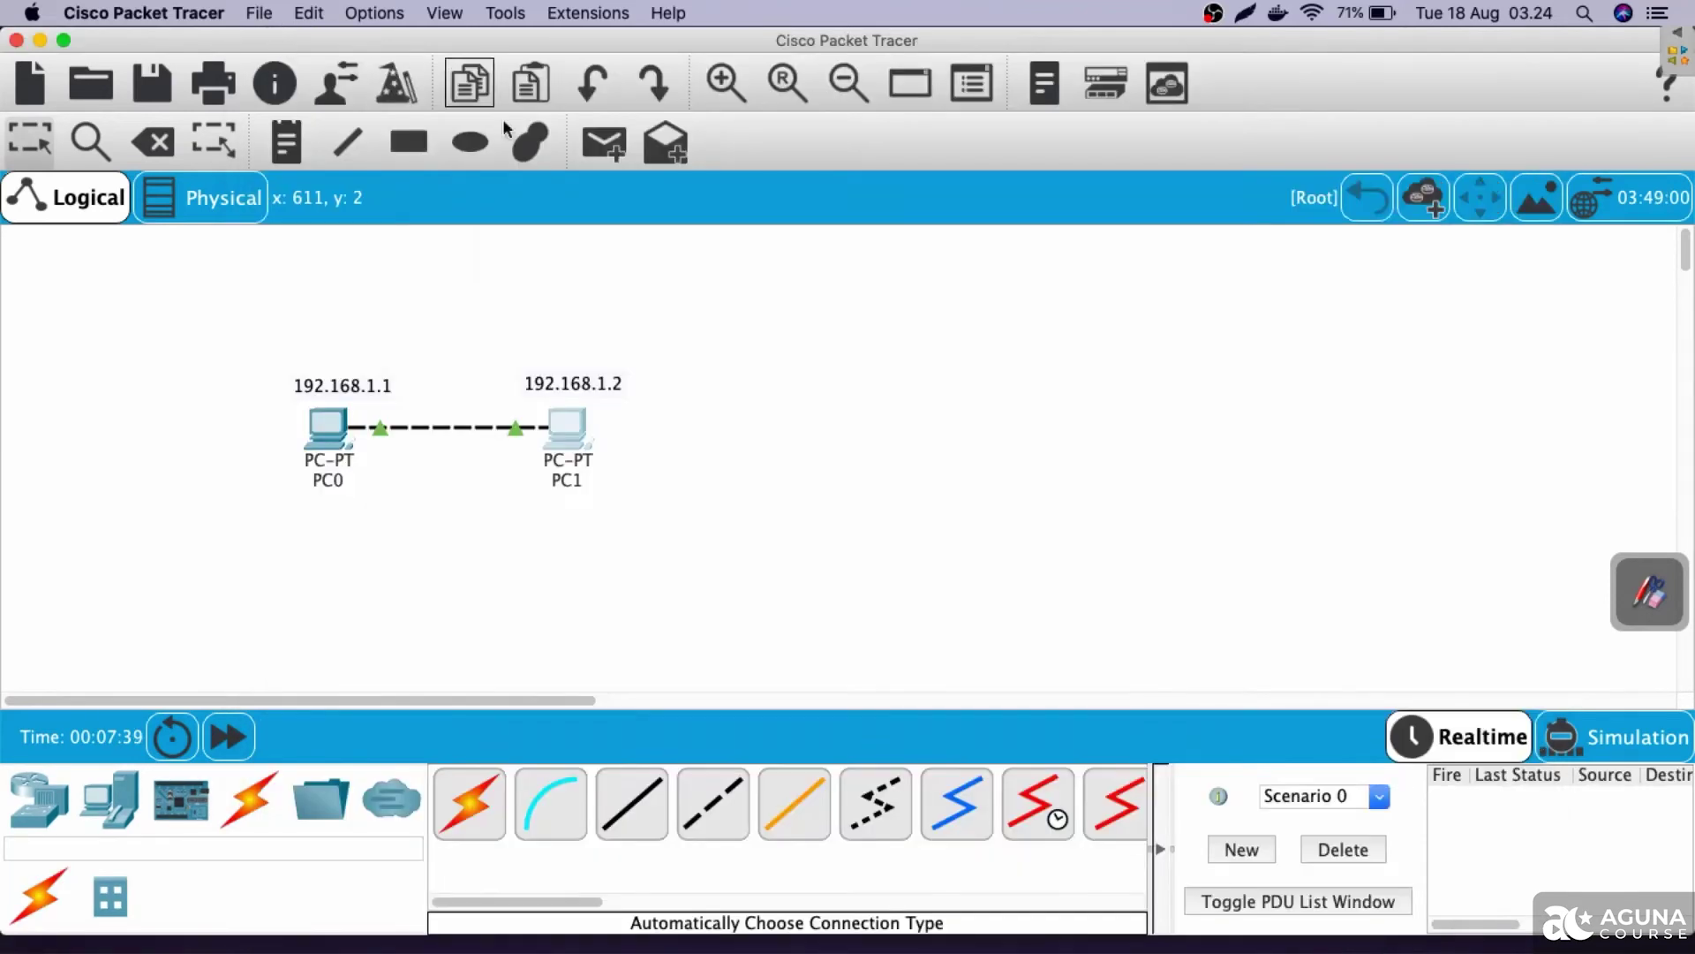
{"action": "left_click", "coordinate": [280, 39]}
Reopen PC1's command prompt and check how large its text is displayed.
{"action": "left_click", "coordinate": [568, 425]}
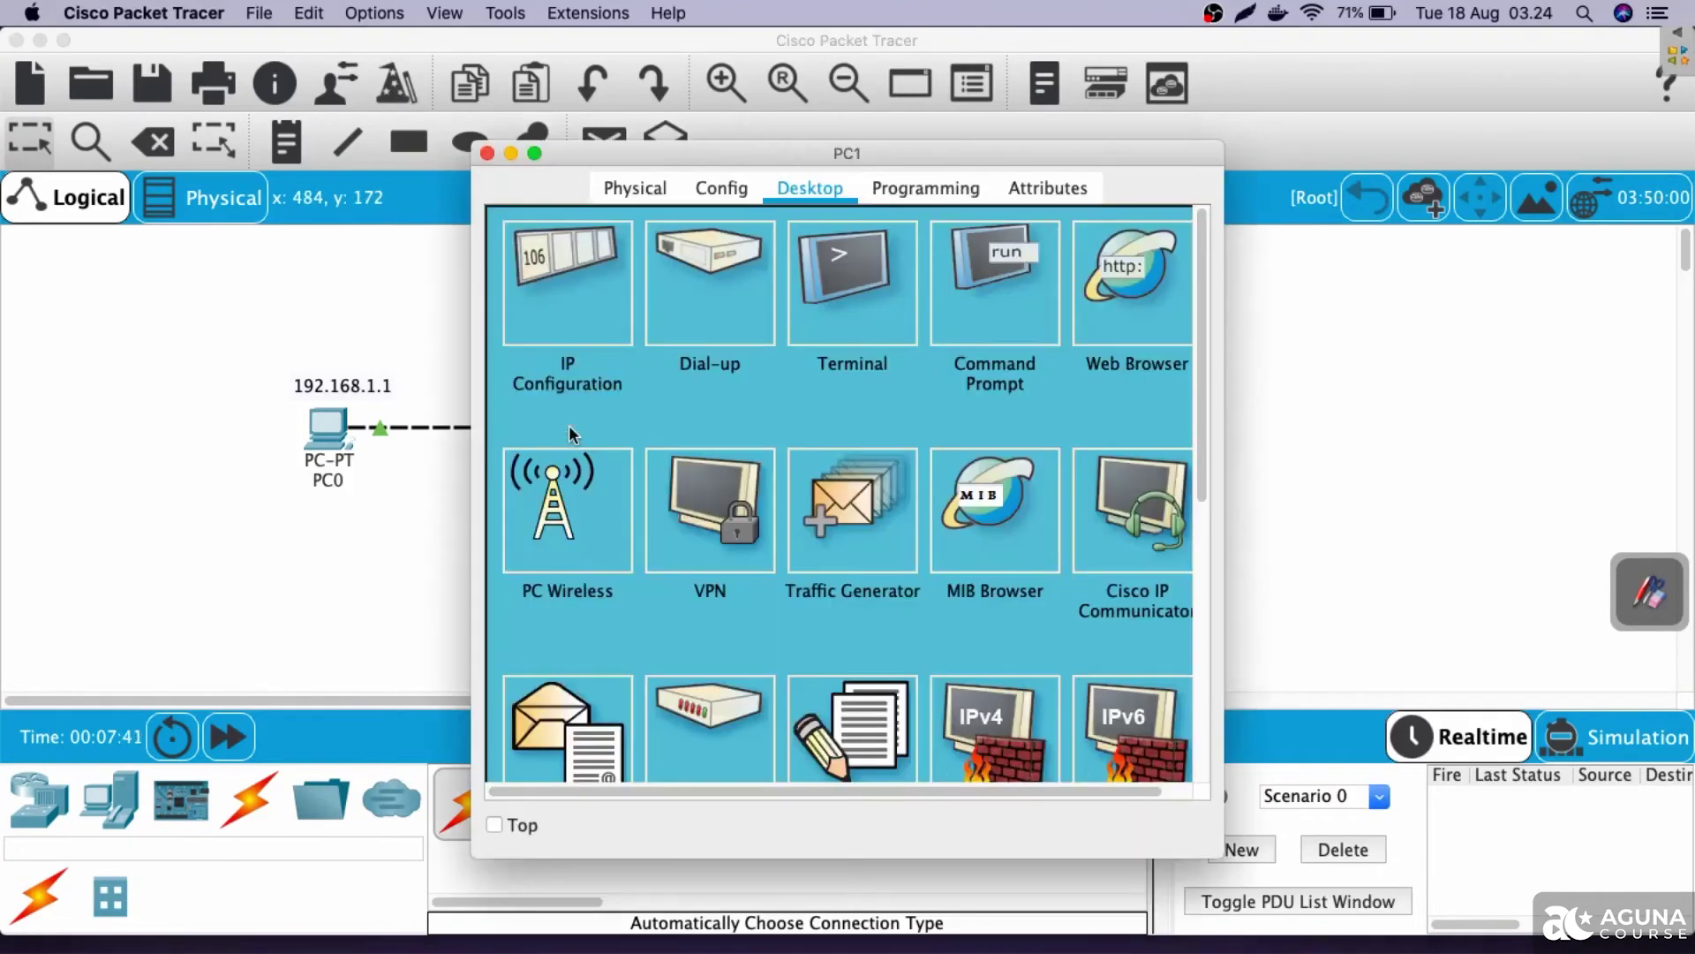
{"action": "left_click", "coordinate": [1006, 316]}
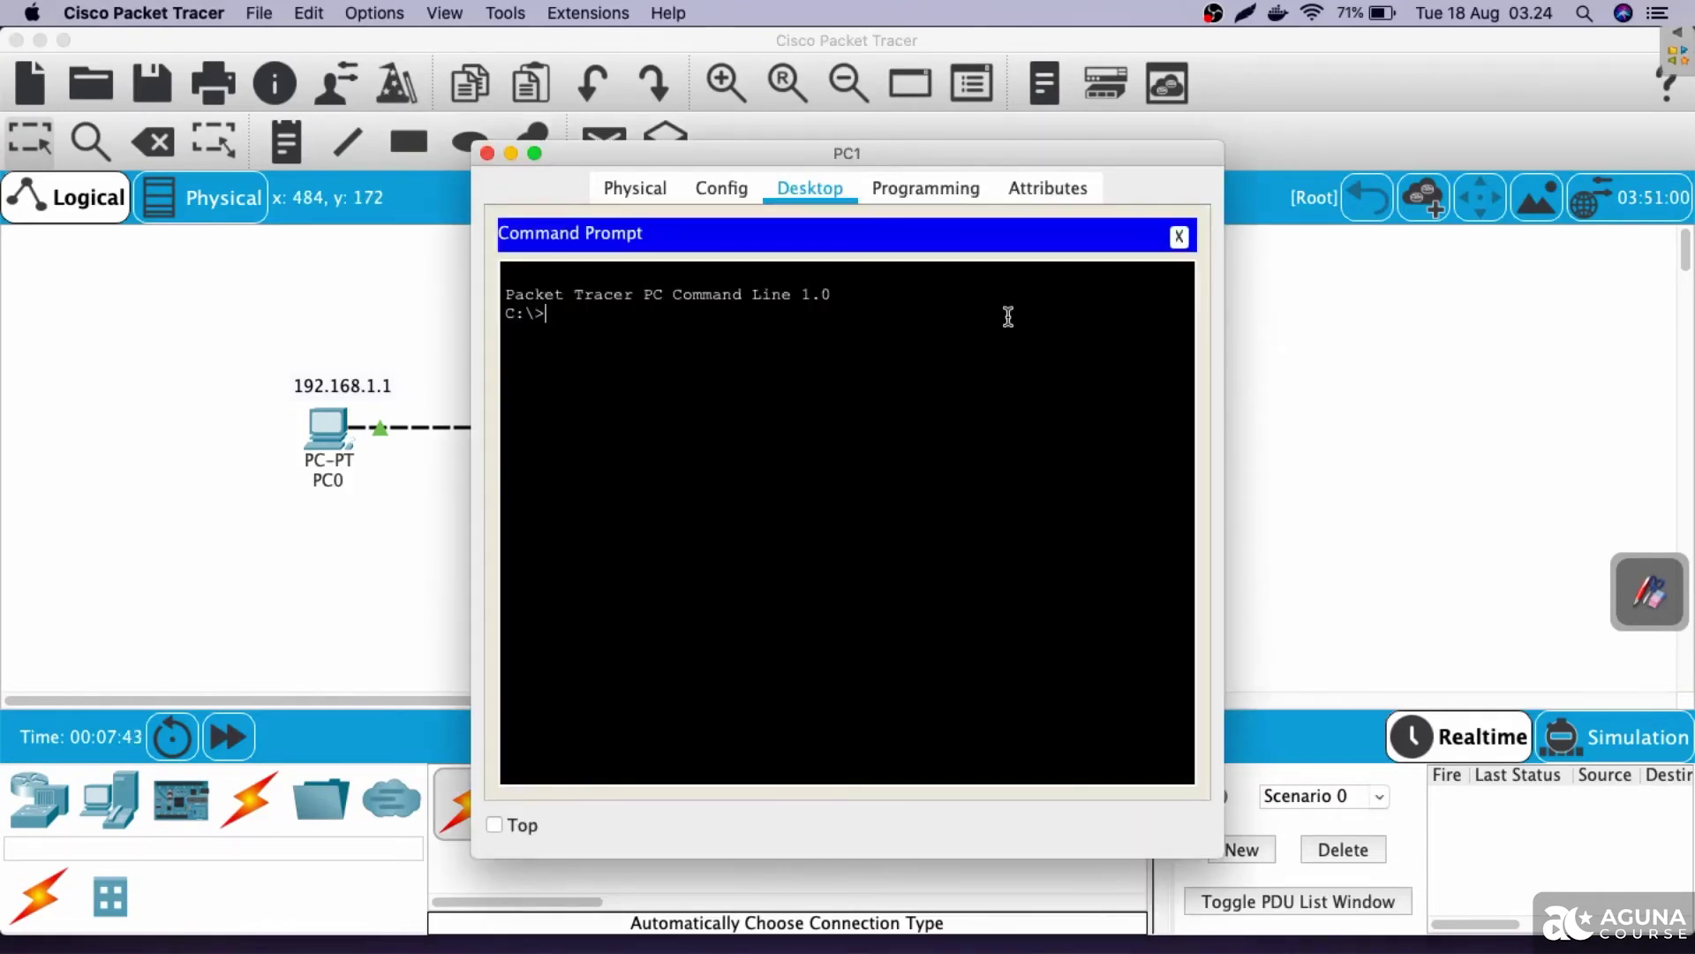
{"action": "left_click_drag", "start_coordinate": [567, 276], "coordinate": [675, 424]}
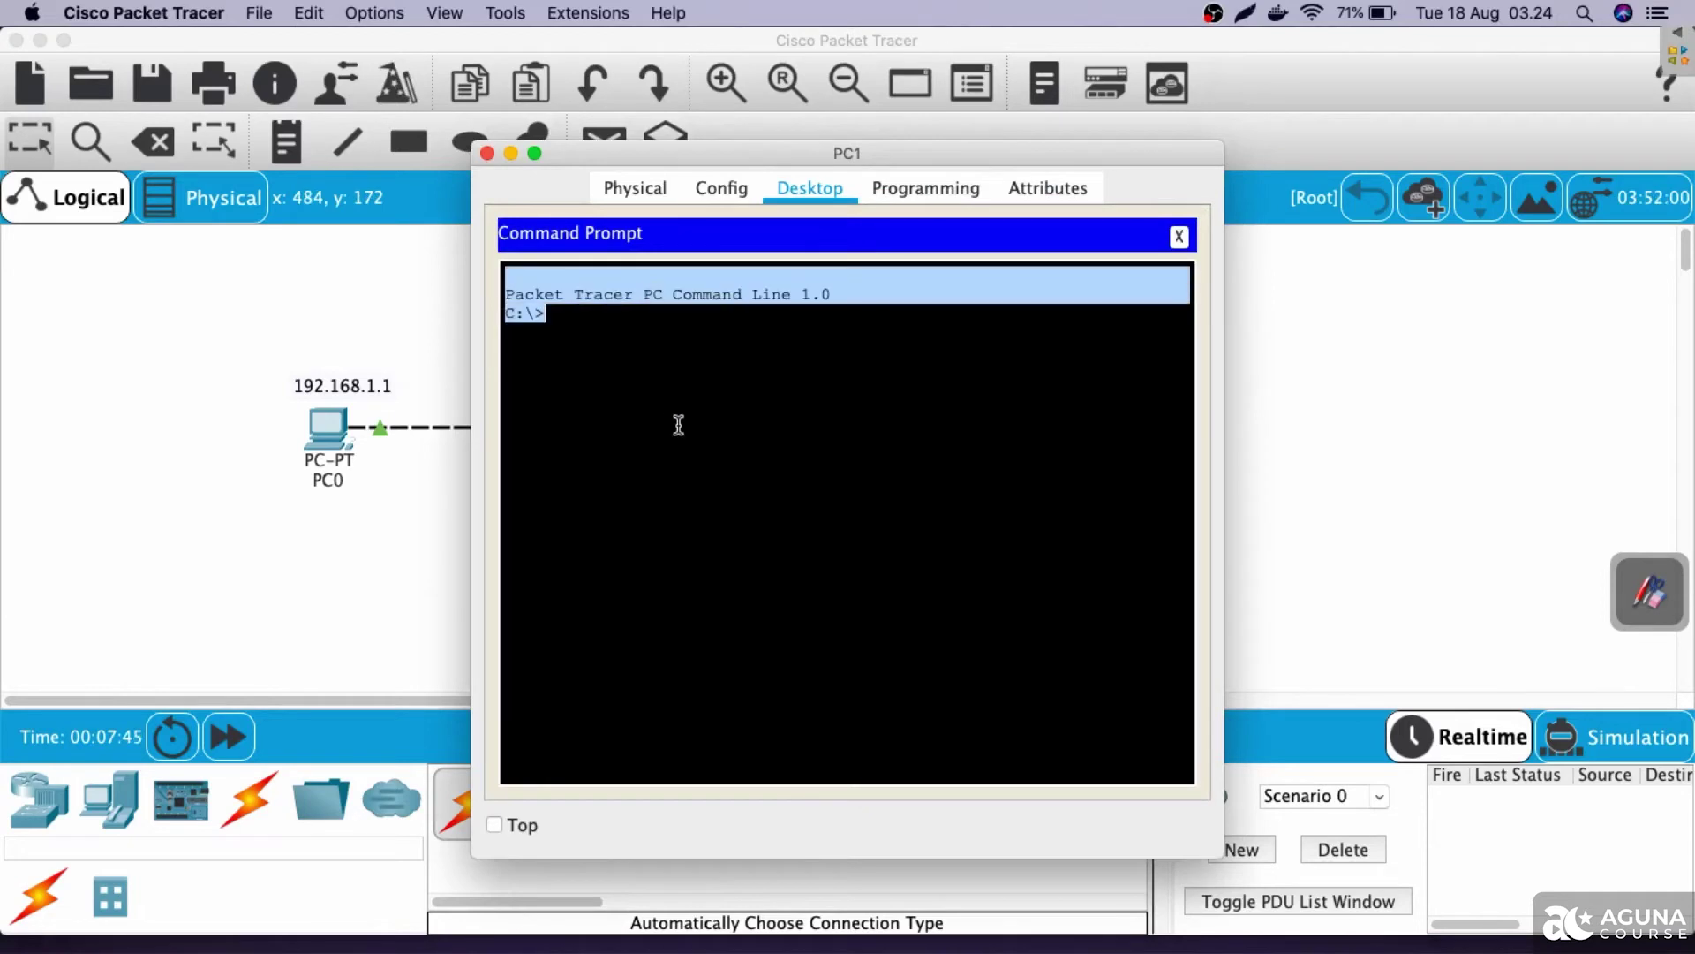
{"action": "left_click", "coordinate": [671, 425]}
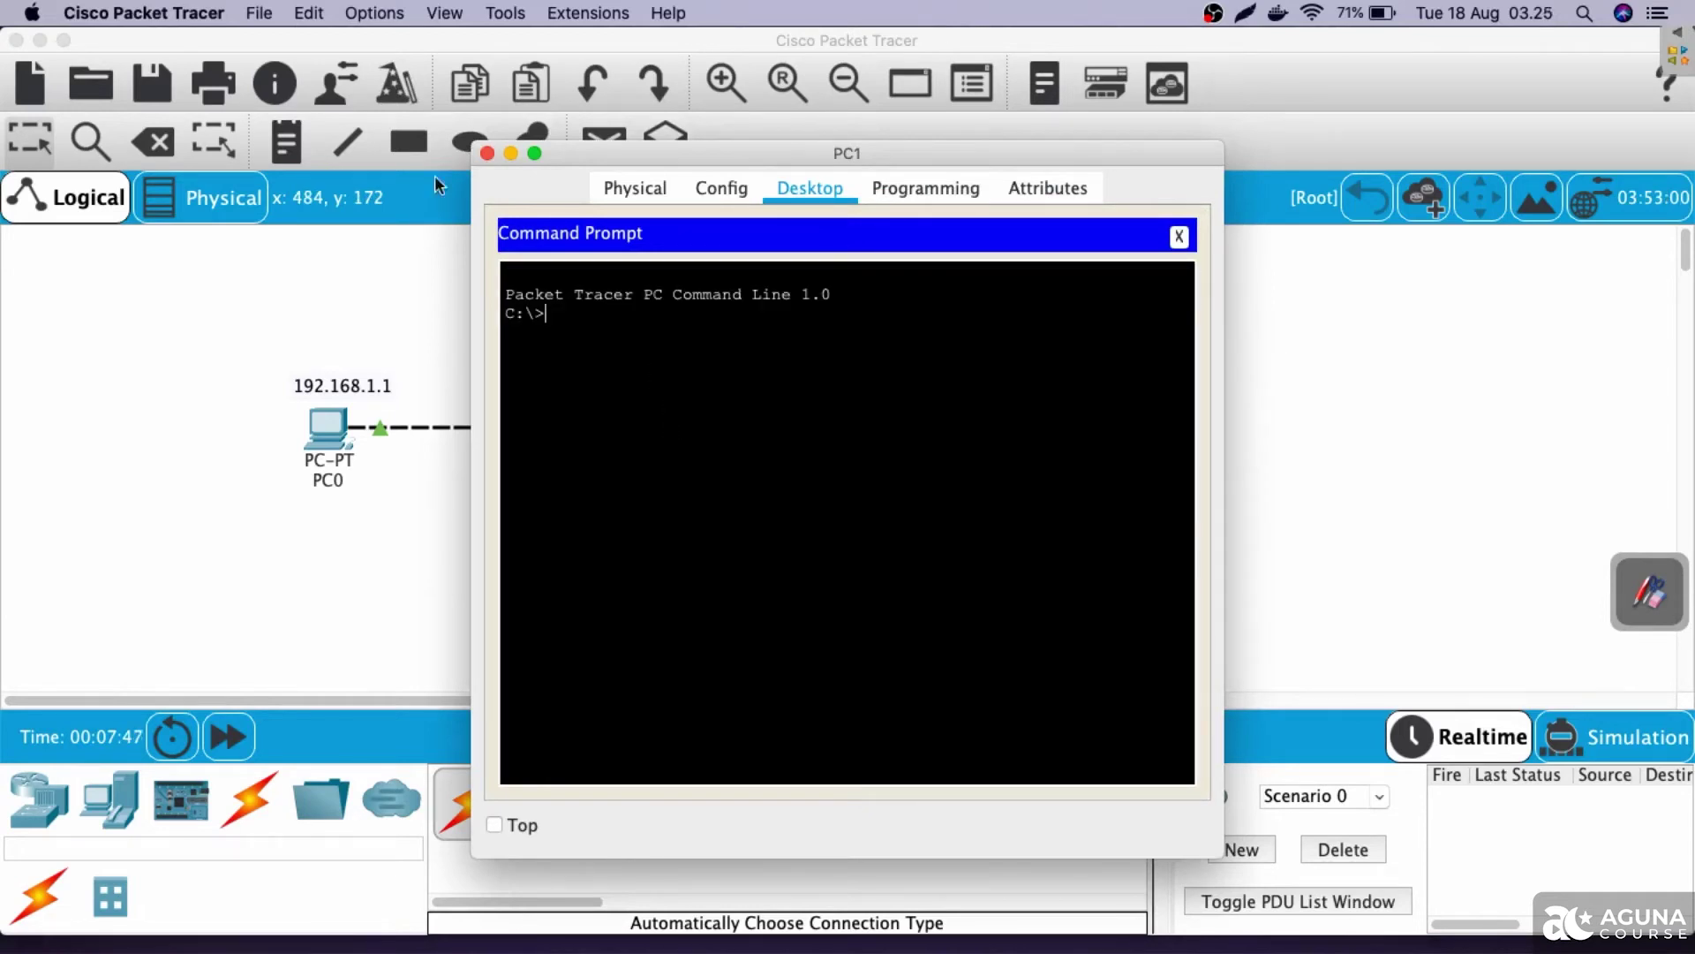
Set the CLI font size to 18 in the preferences, apply it and close the preferences.
{"action": "left_click", "coordinate": [143, 13]}
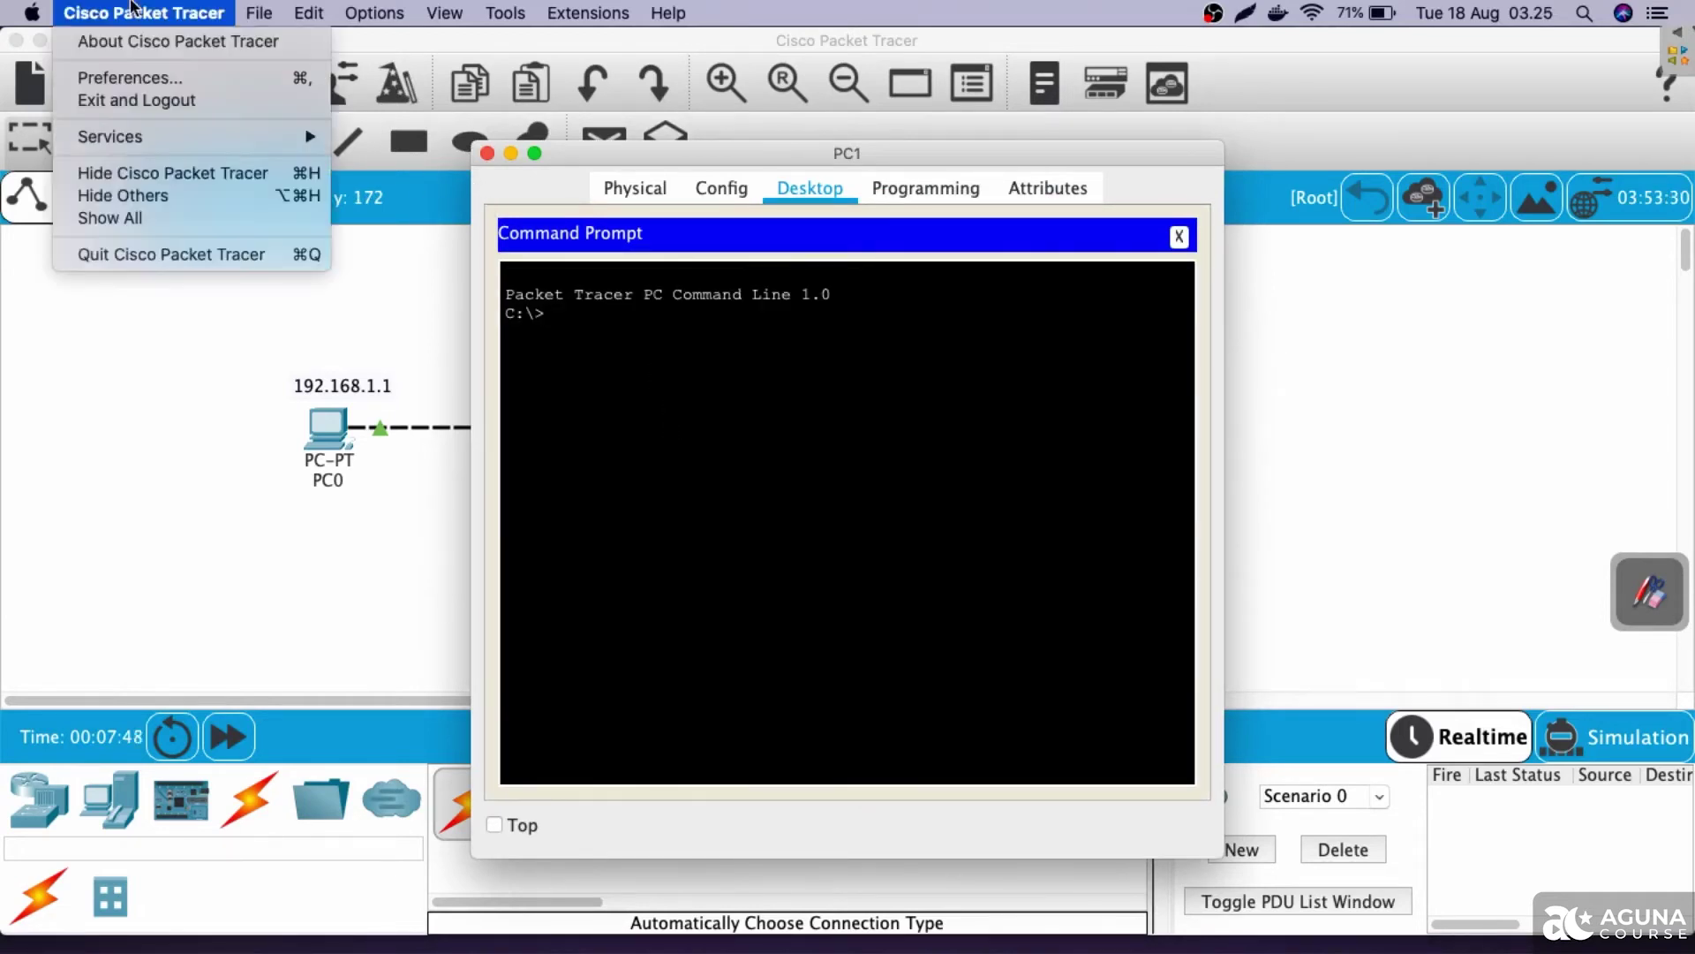
{"action": "left_click", "coordinate": [148, 79]}
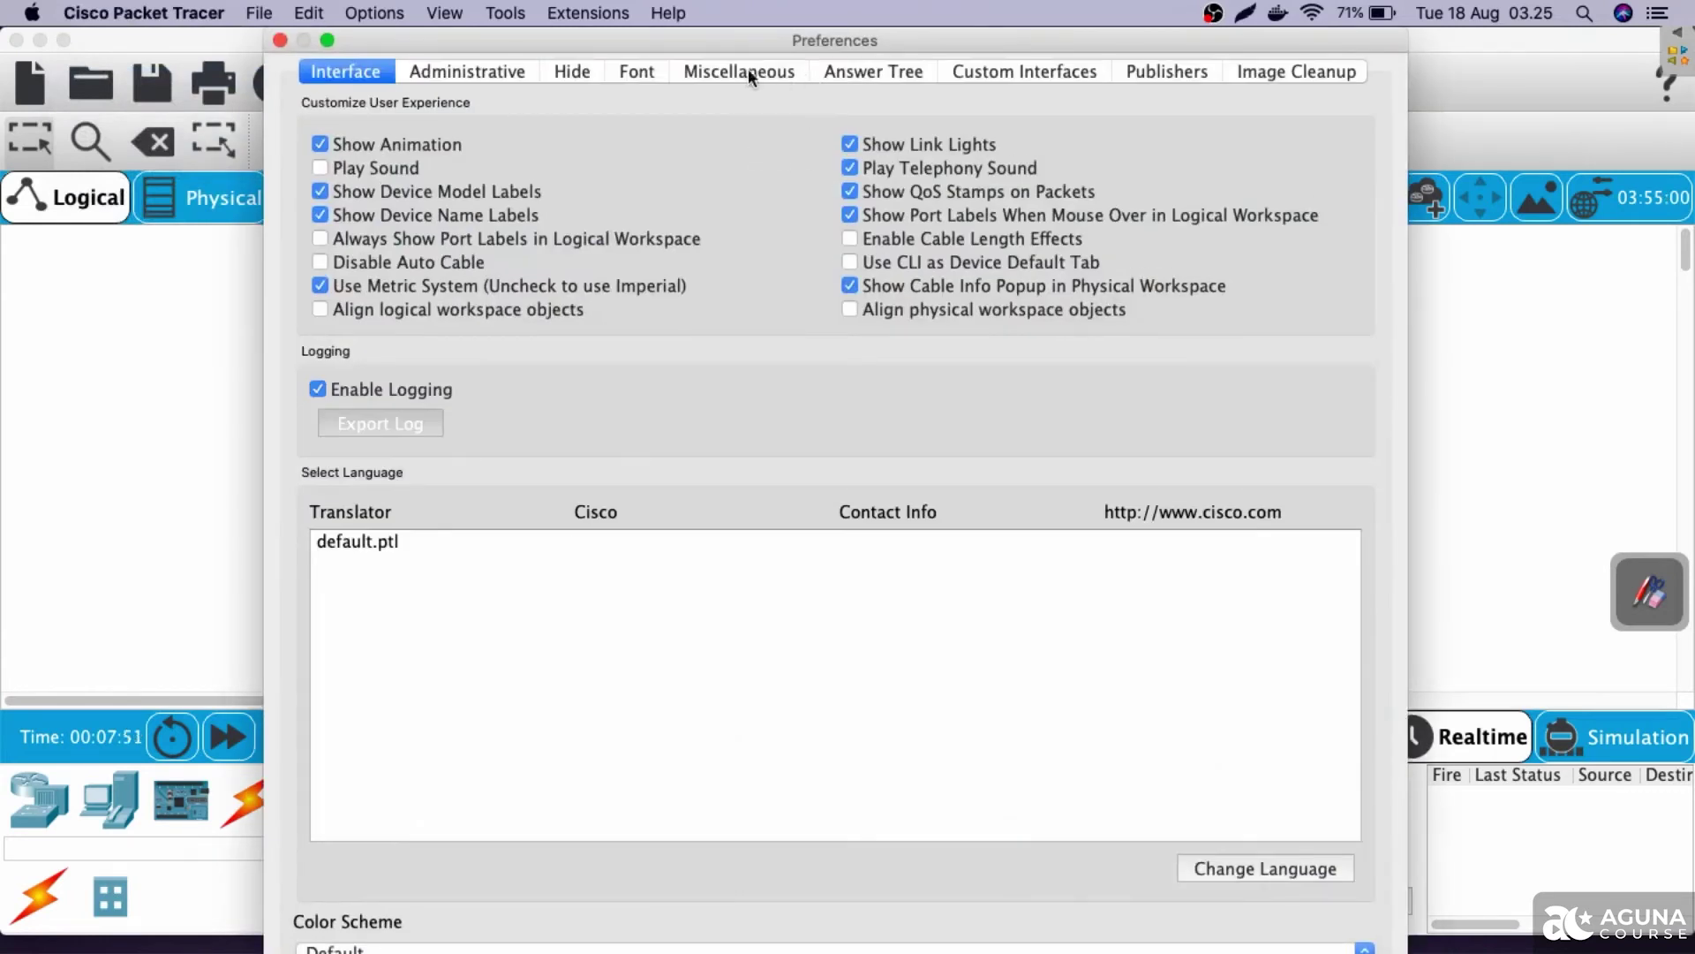
{"action": "left_click", "coordinate": [636, 69]}
{"action": "left_click", "coordinate": [1084, 268]}
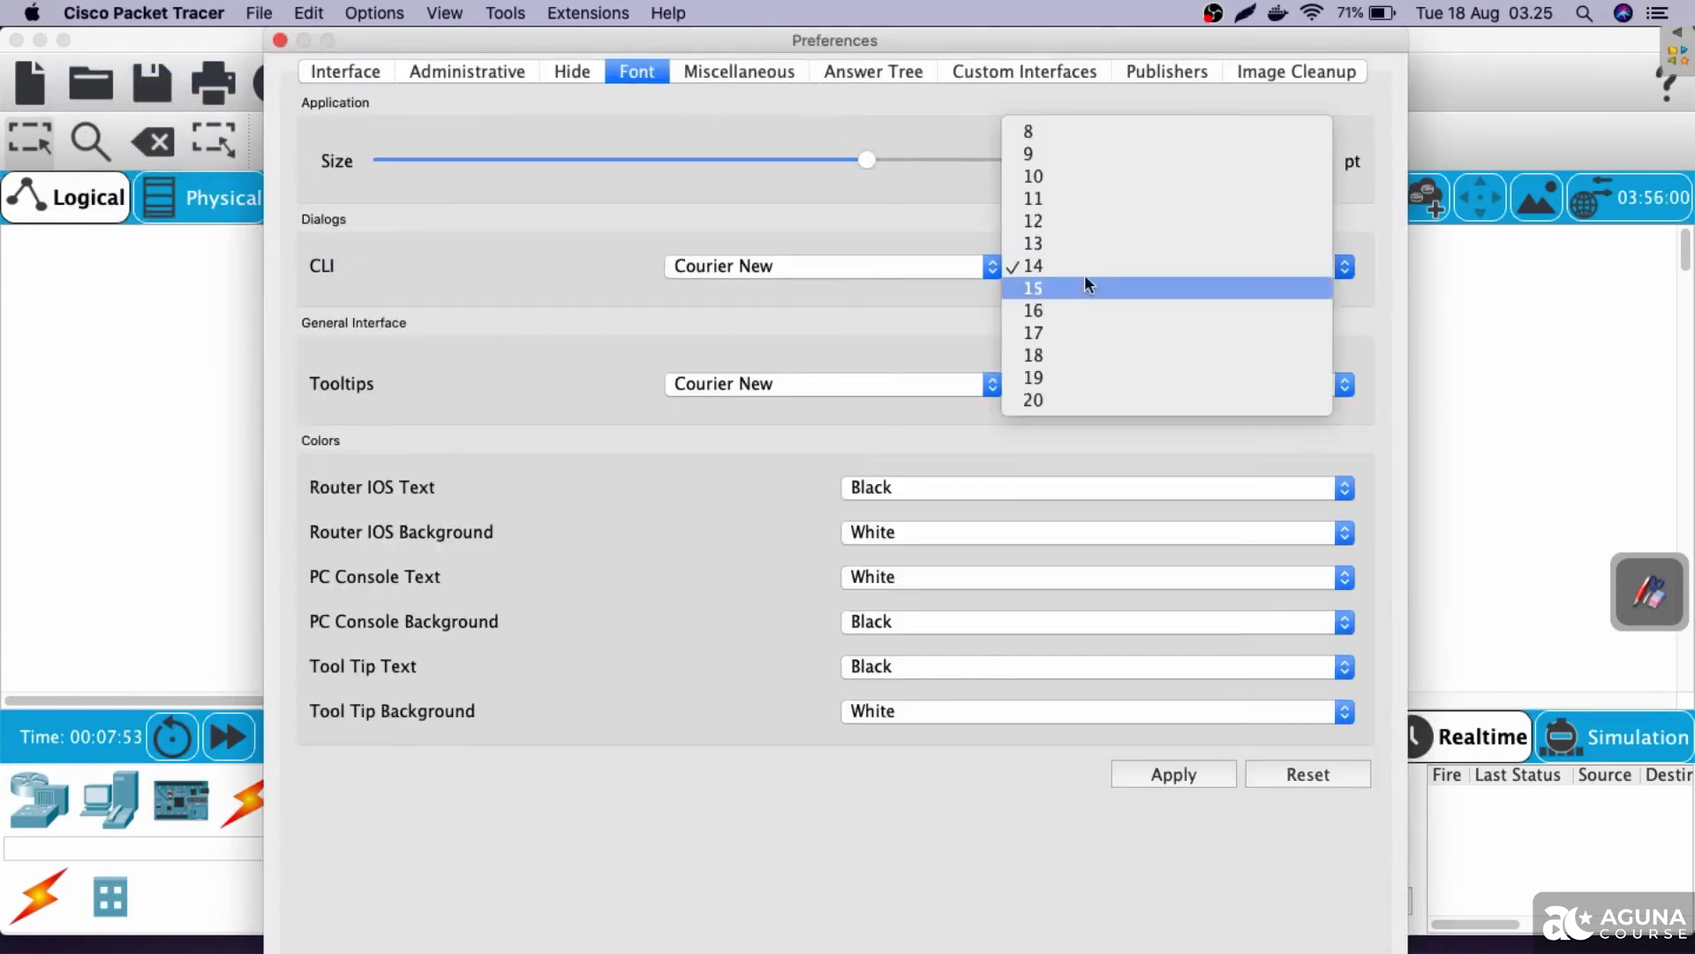
{"action": "left_click", "coordinate": [1094, 353]}
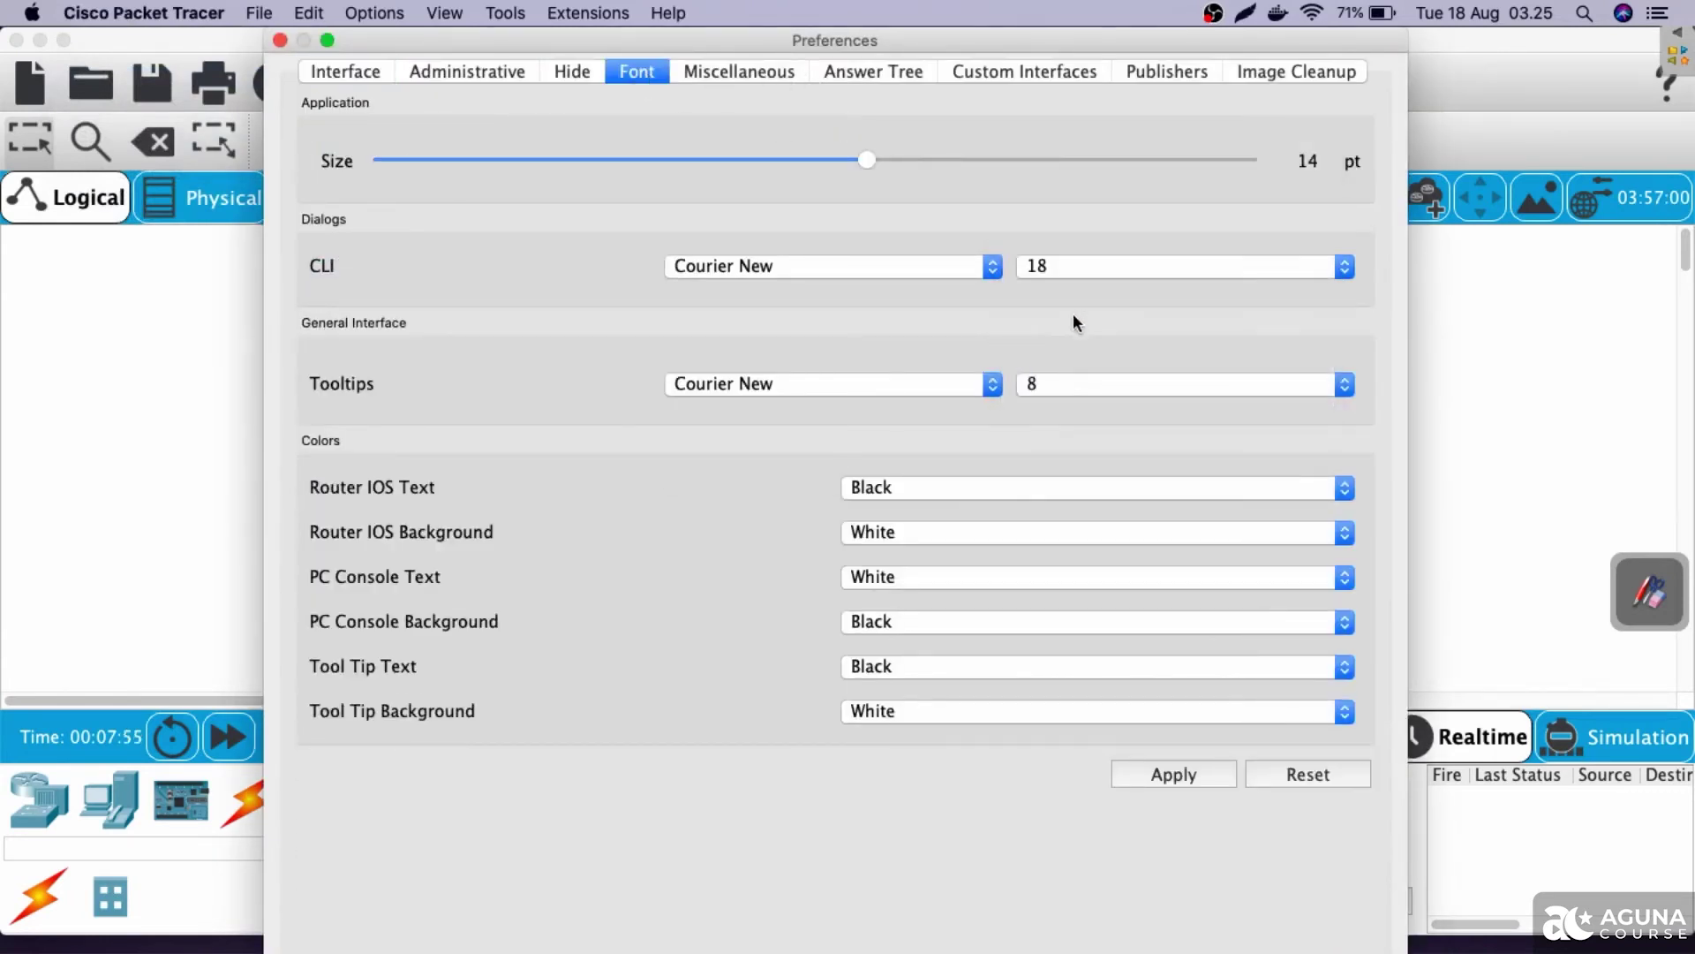
{"action": "left_click", "coordinate": [1173, 773]}
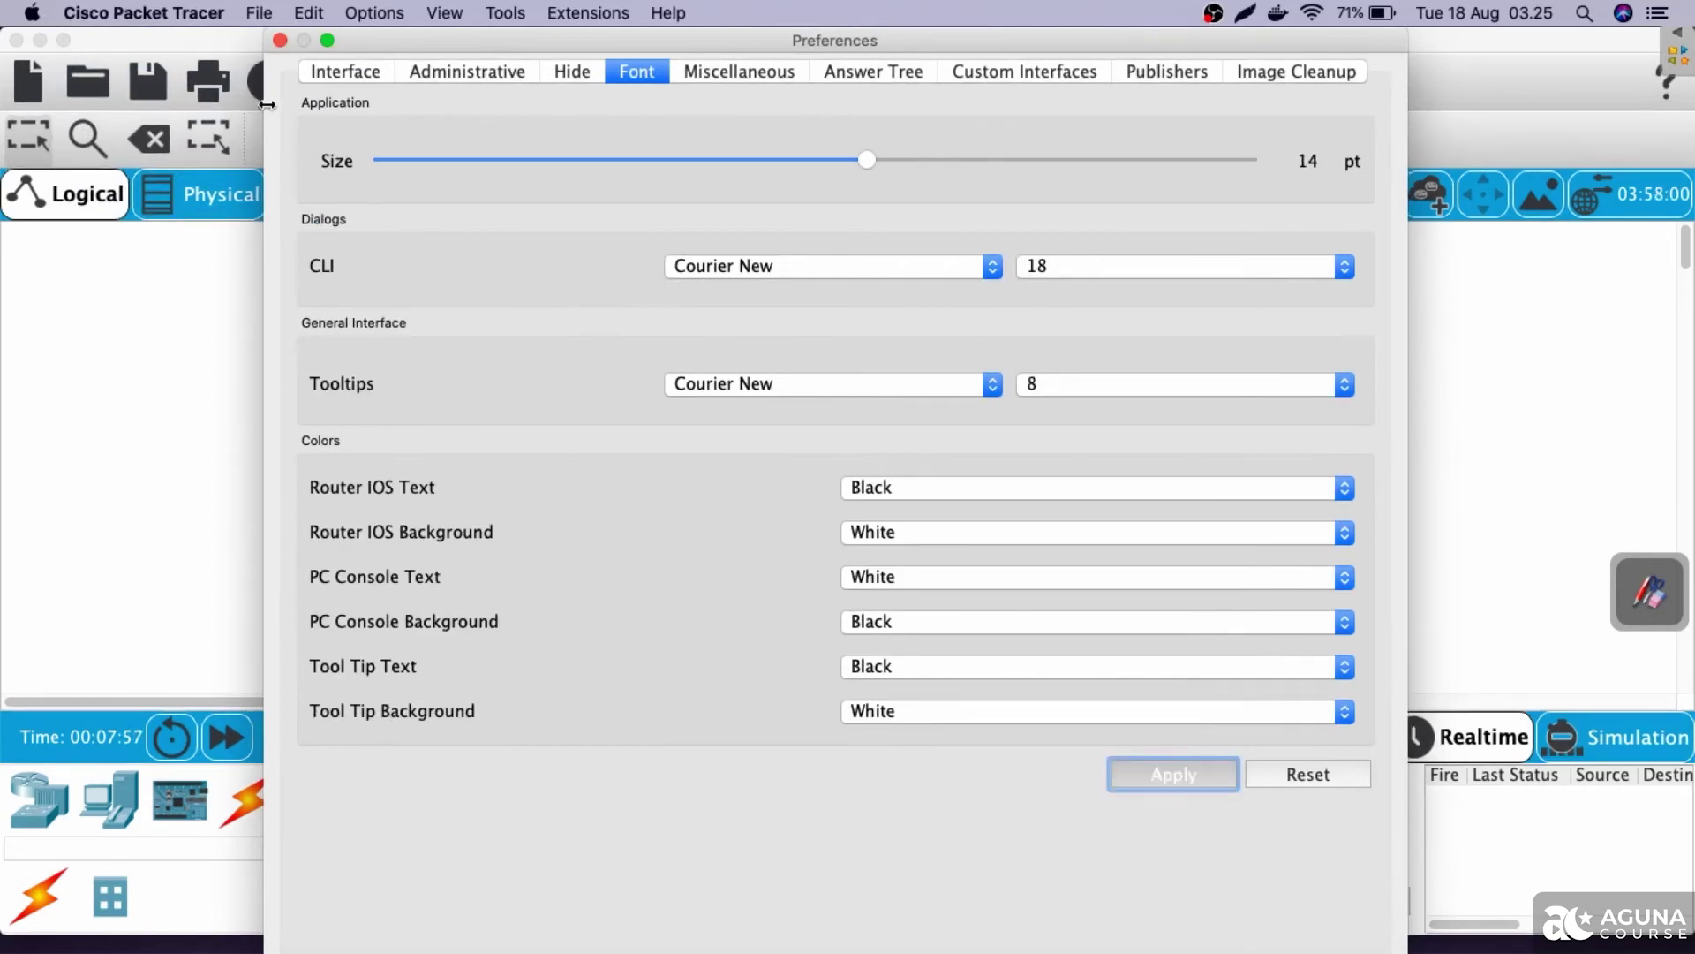
{"action": "left_click", "coordinate": [280, 40]}
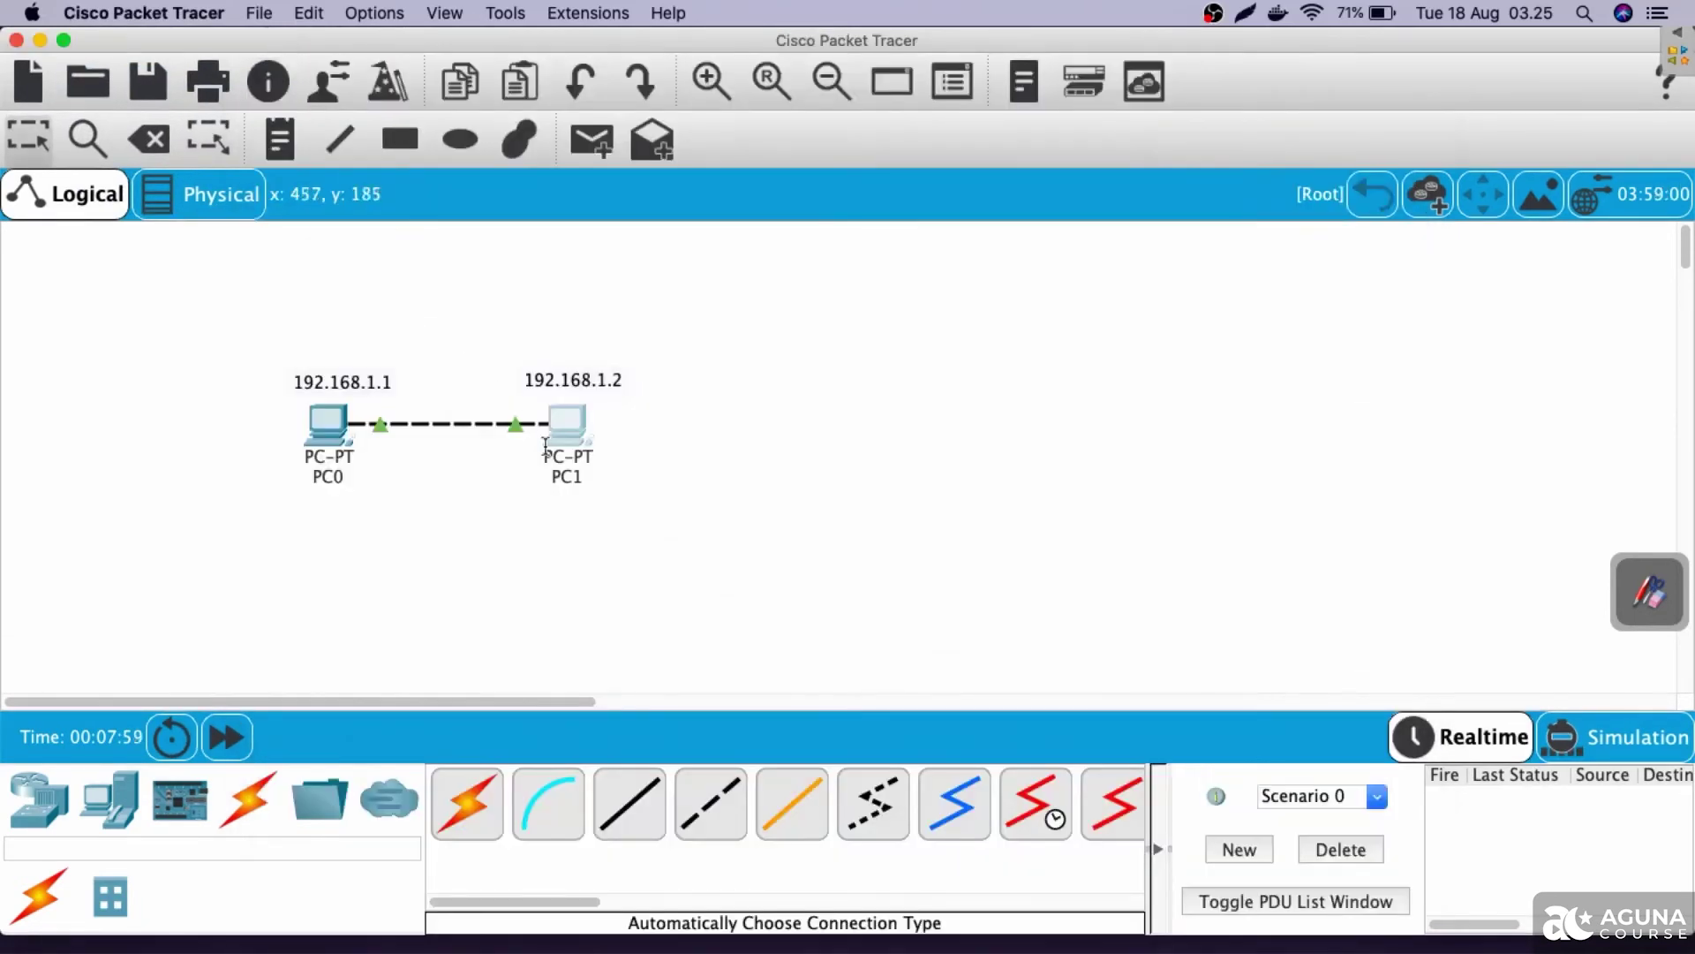
Ping 192.168.1.1 from PC1's command prompt, with its window placed beside the two PCs.
{"action": "left_click", "coordinate": [572, 420]}
{"action": "left_click", "coordinate": [985, 301]}
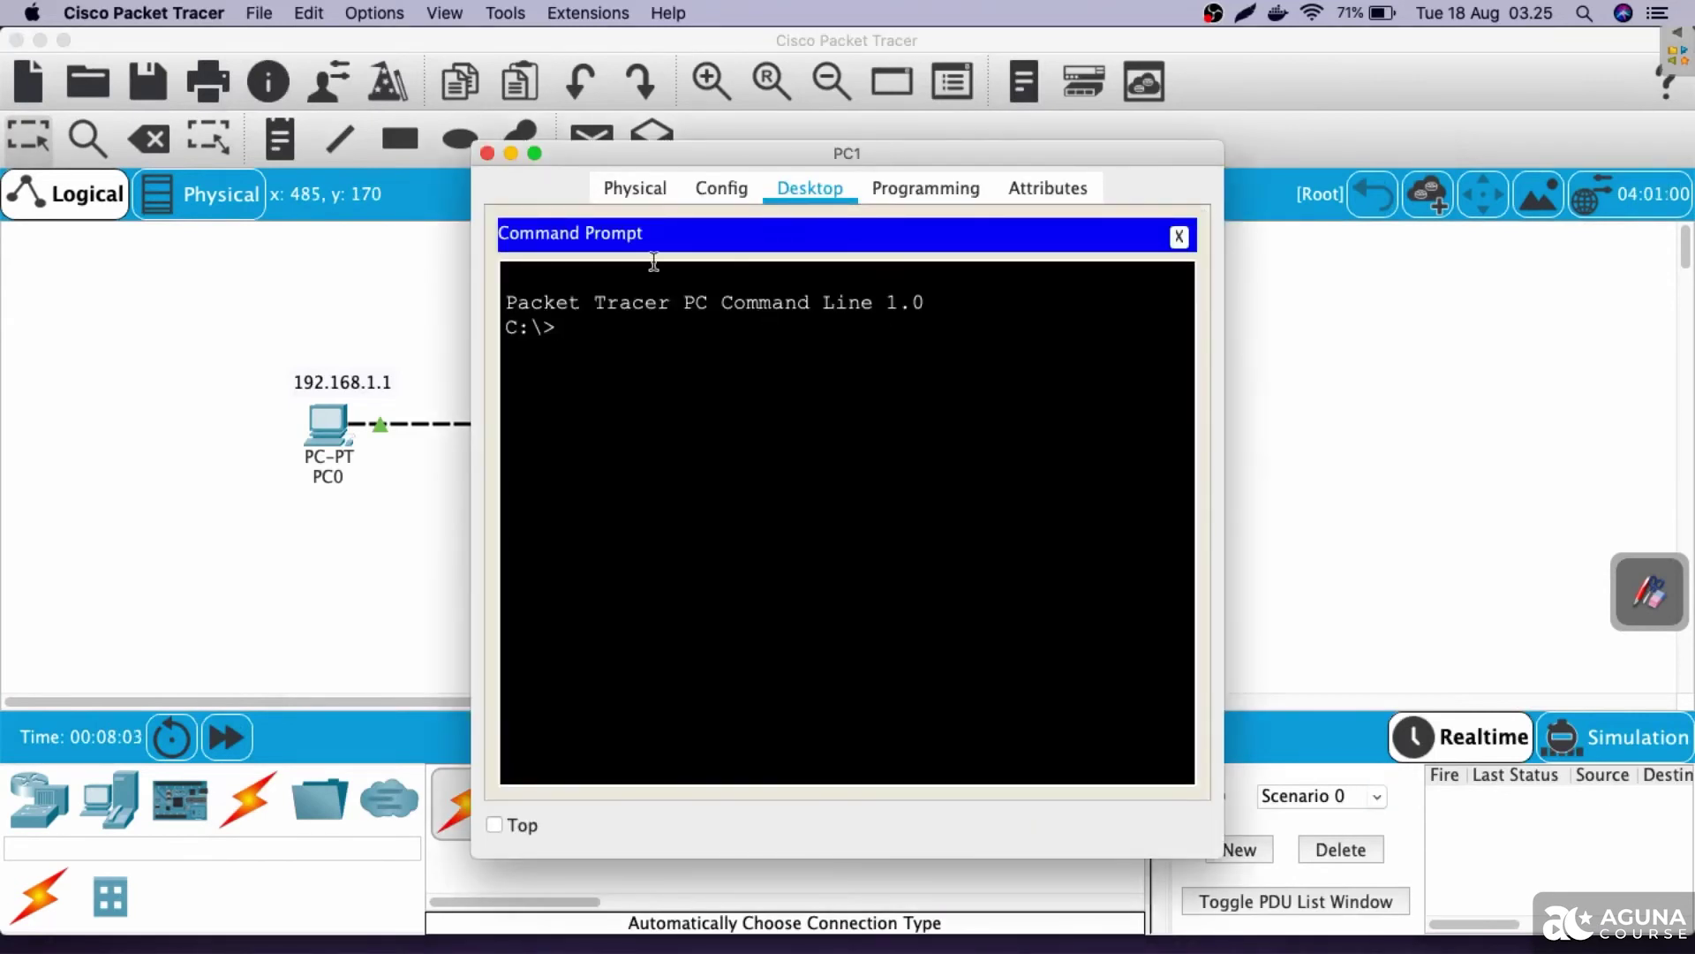
{"action": "left_click_drag", "start_coordinate": [626, 153], "coordinate": [835, 183]}
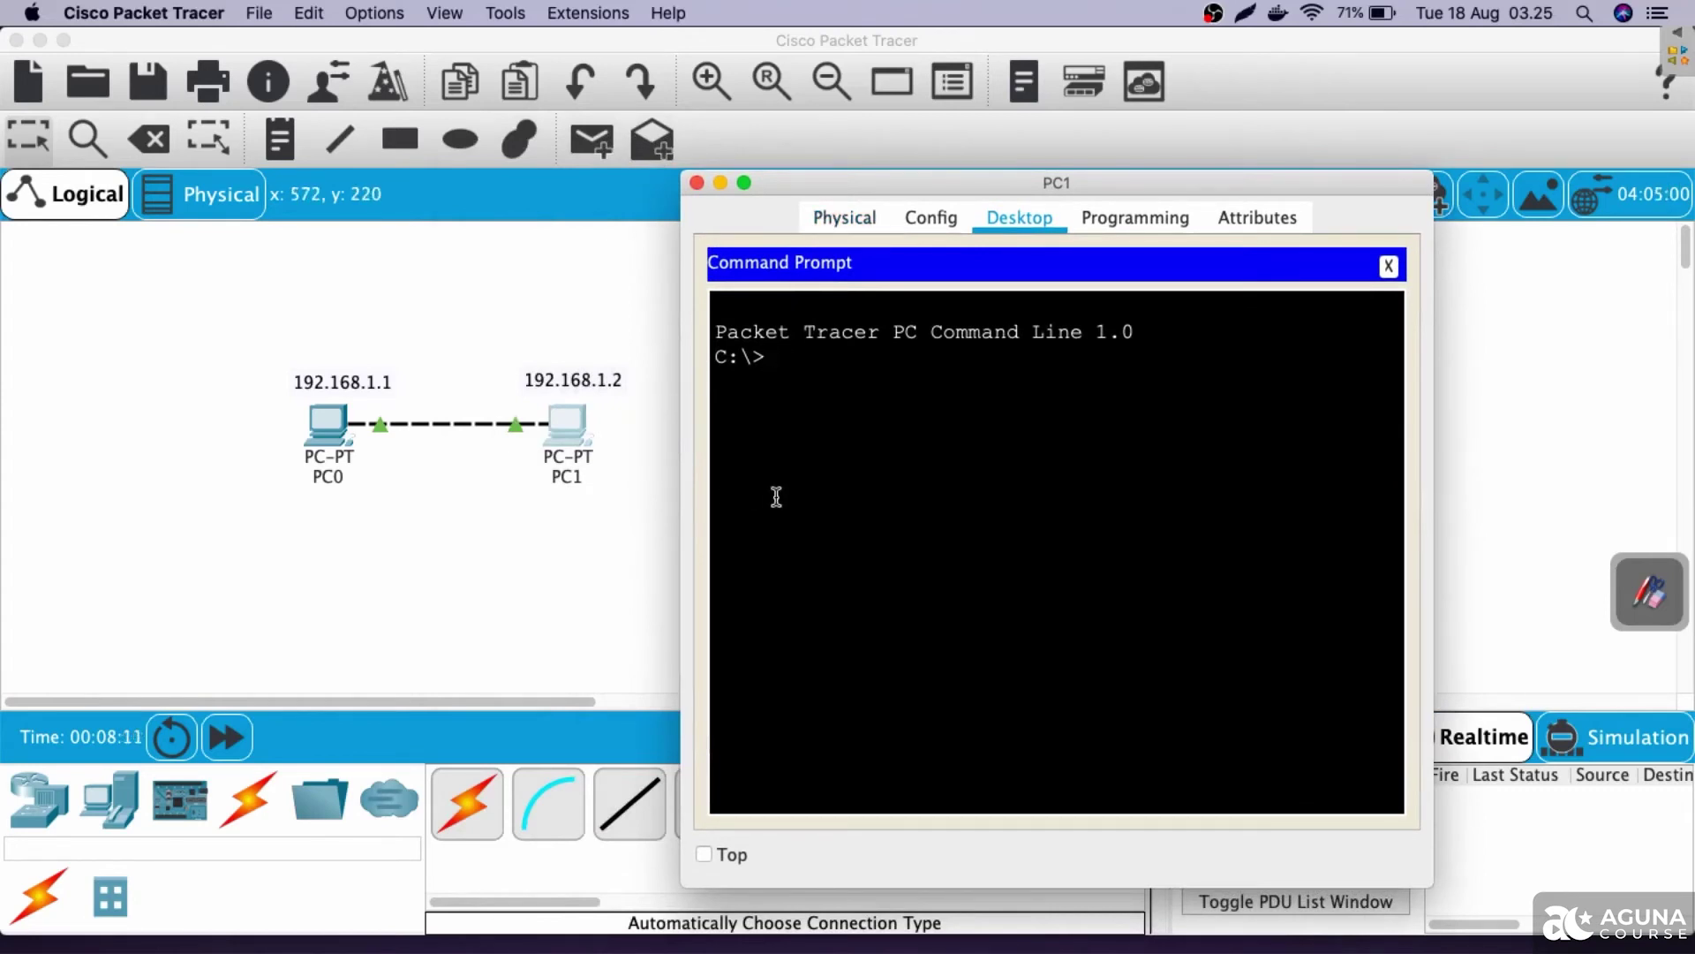
{"action": "type", "text": "ping"}
{"action": "type", "text": "192.168.1.1"}
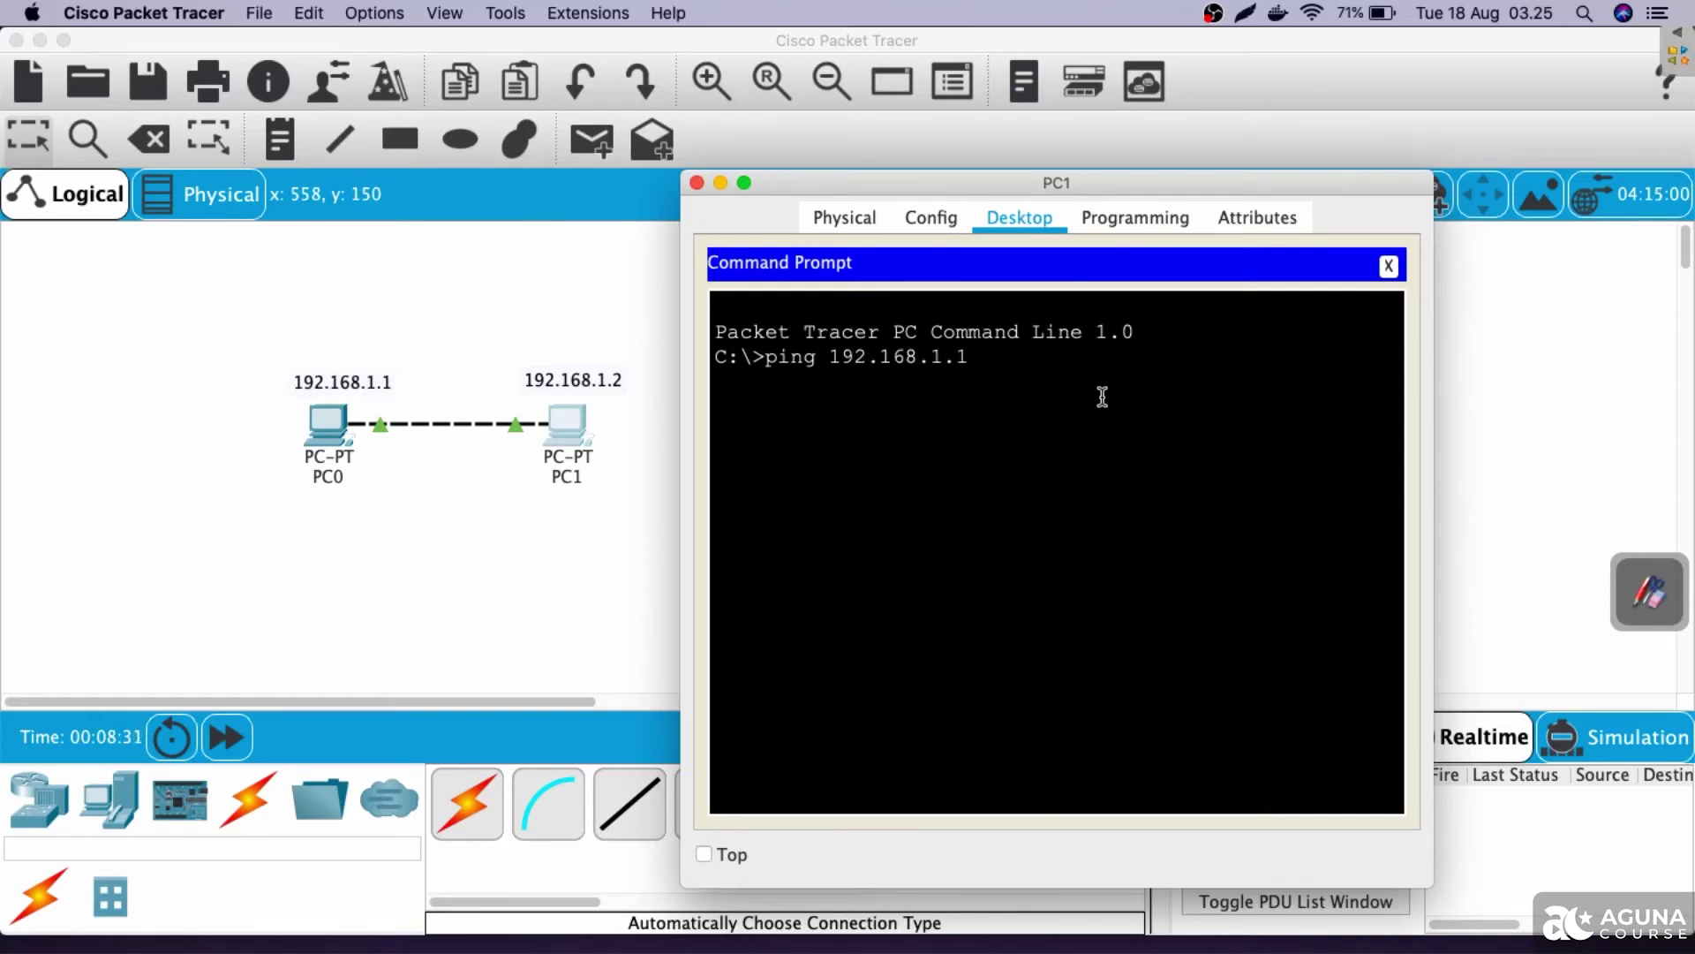
{"action": "key", "text": "Return"}
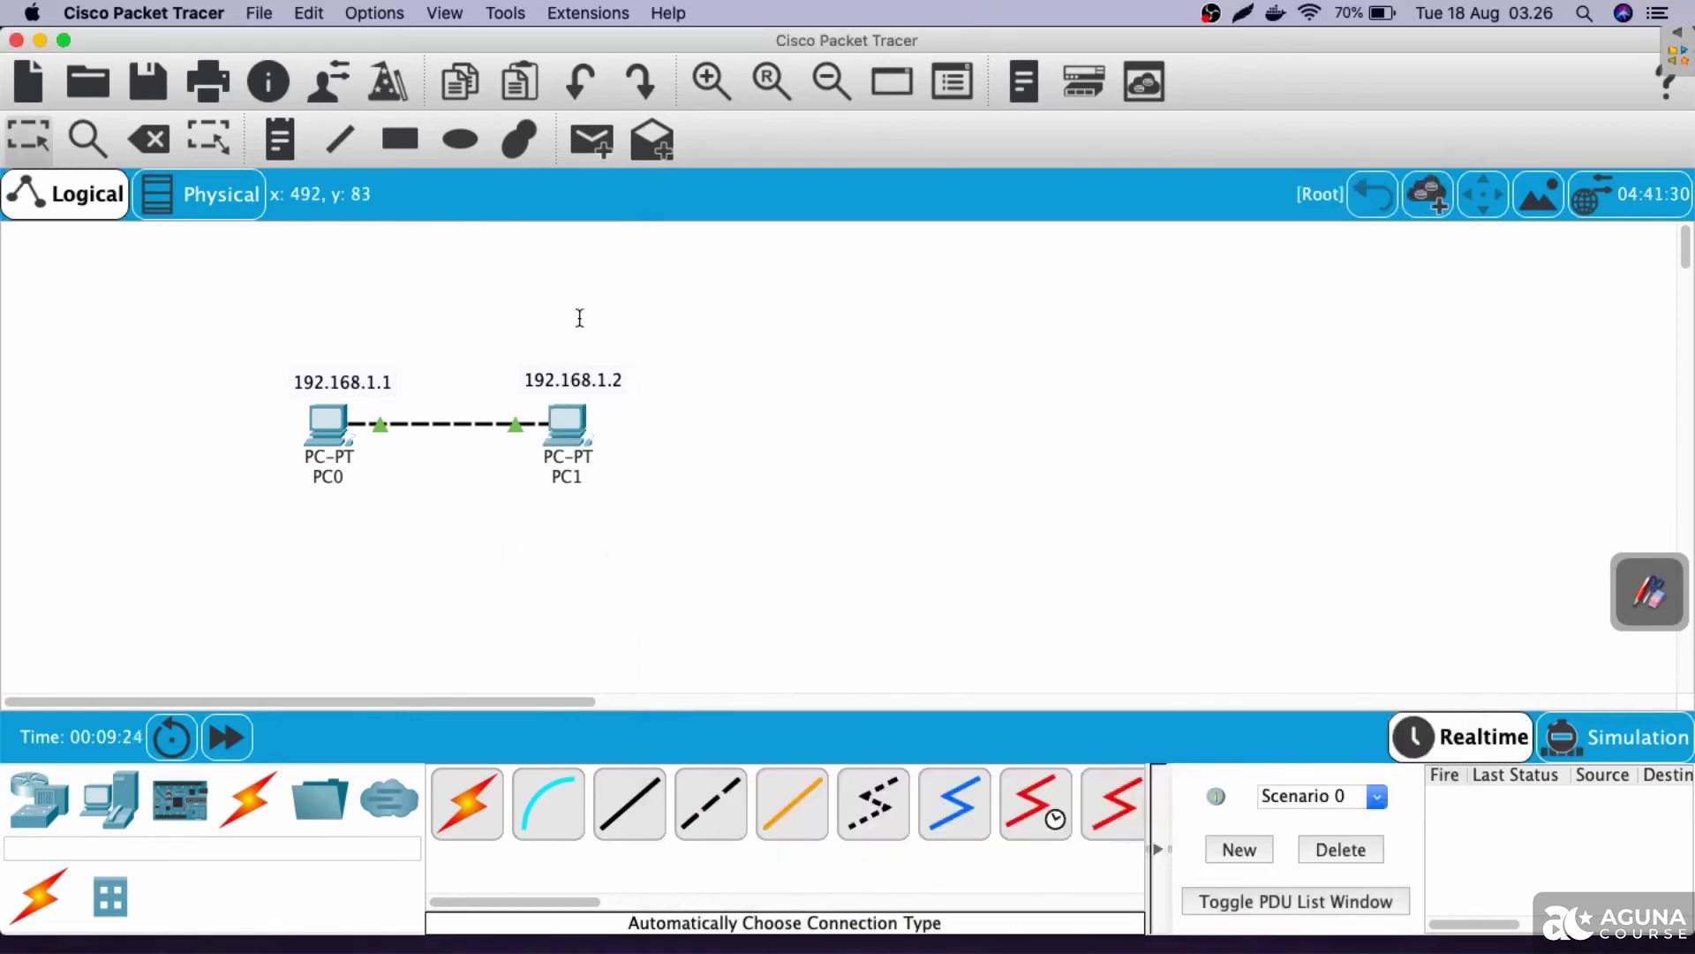
Send a simple PDU from PC1 to PC0 in the workspace.
{"action": "left_click", "coordinate": [618, 344]}
{"action": "left_click", "coordinate": [588, 149]}
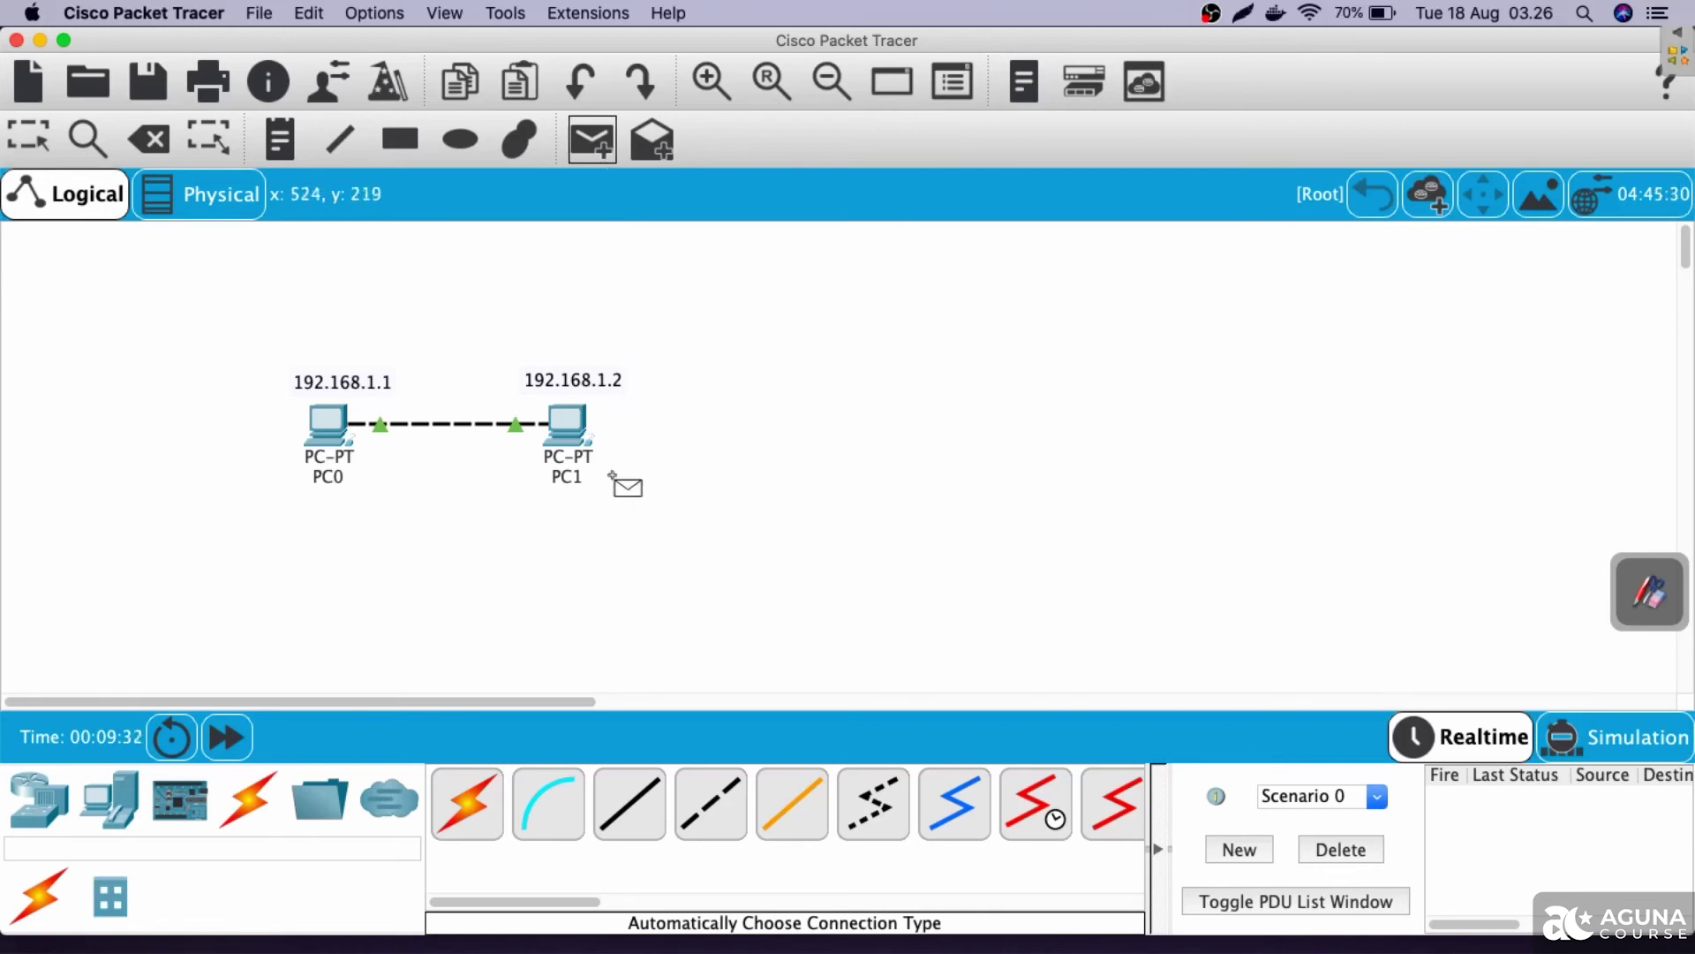
{"action": "left_click", "coordinate": [568, 424]}
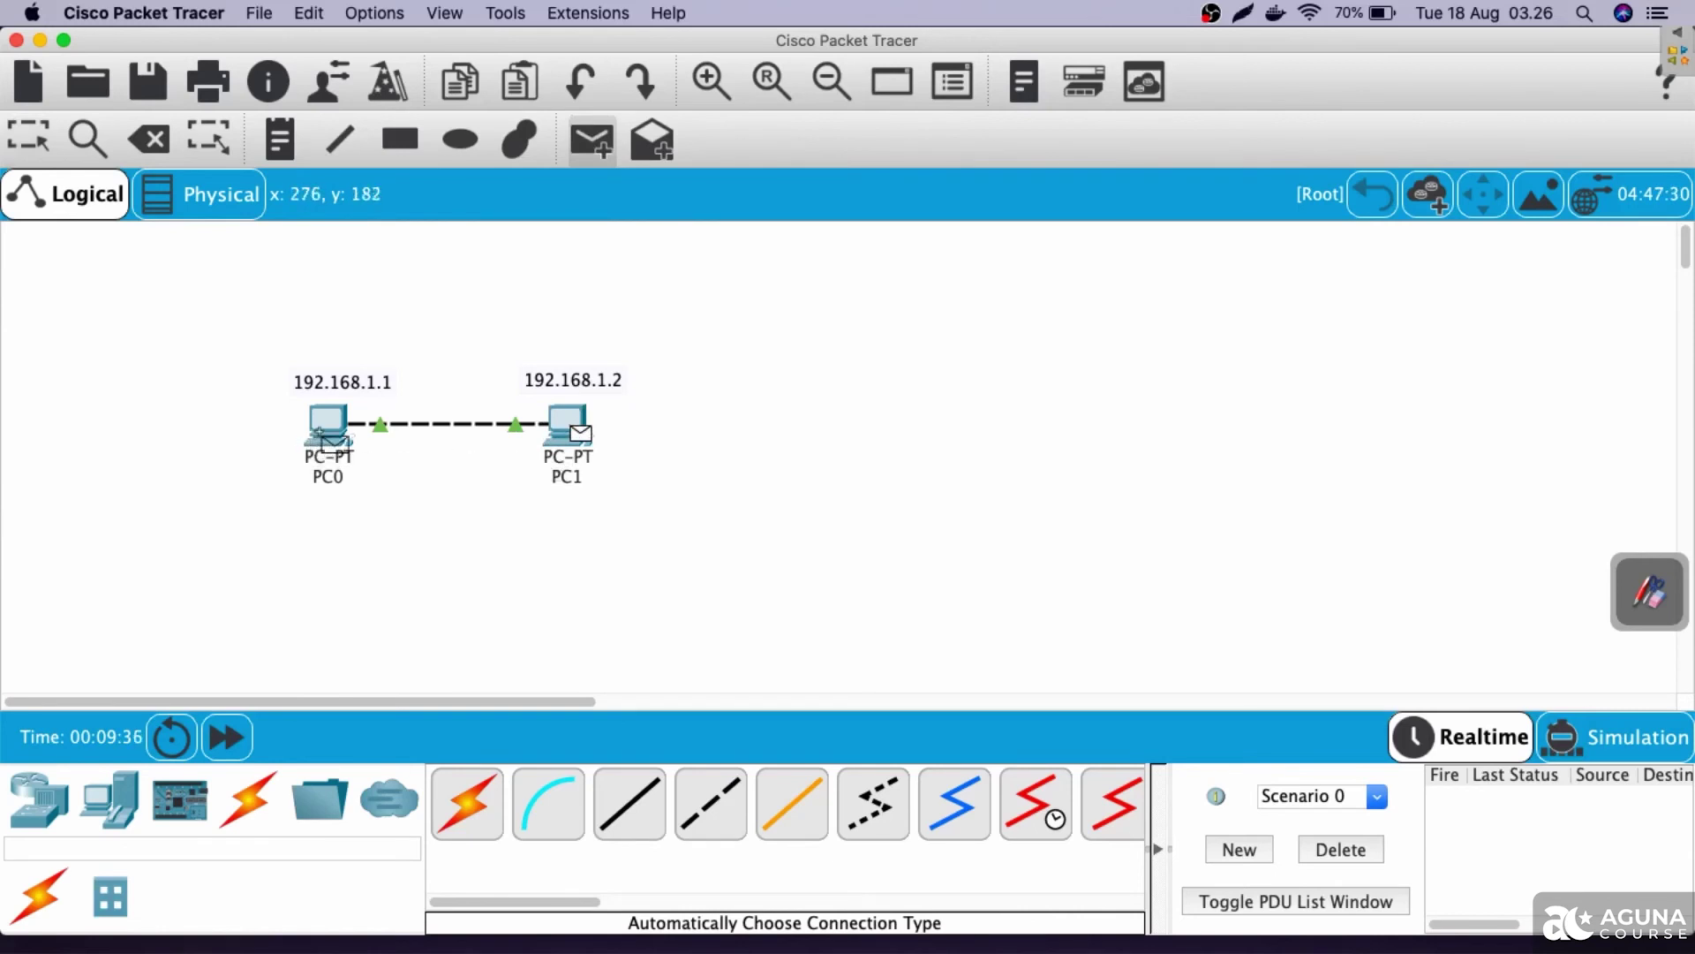
{"action": "left_click", "coordinate": [325, 431]}
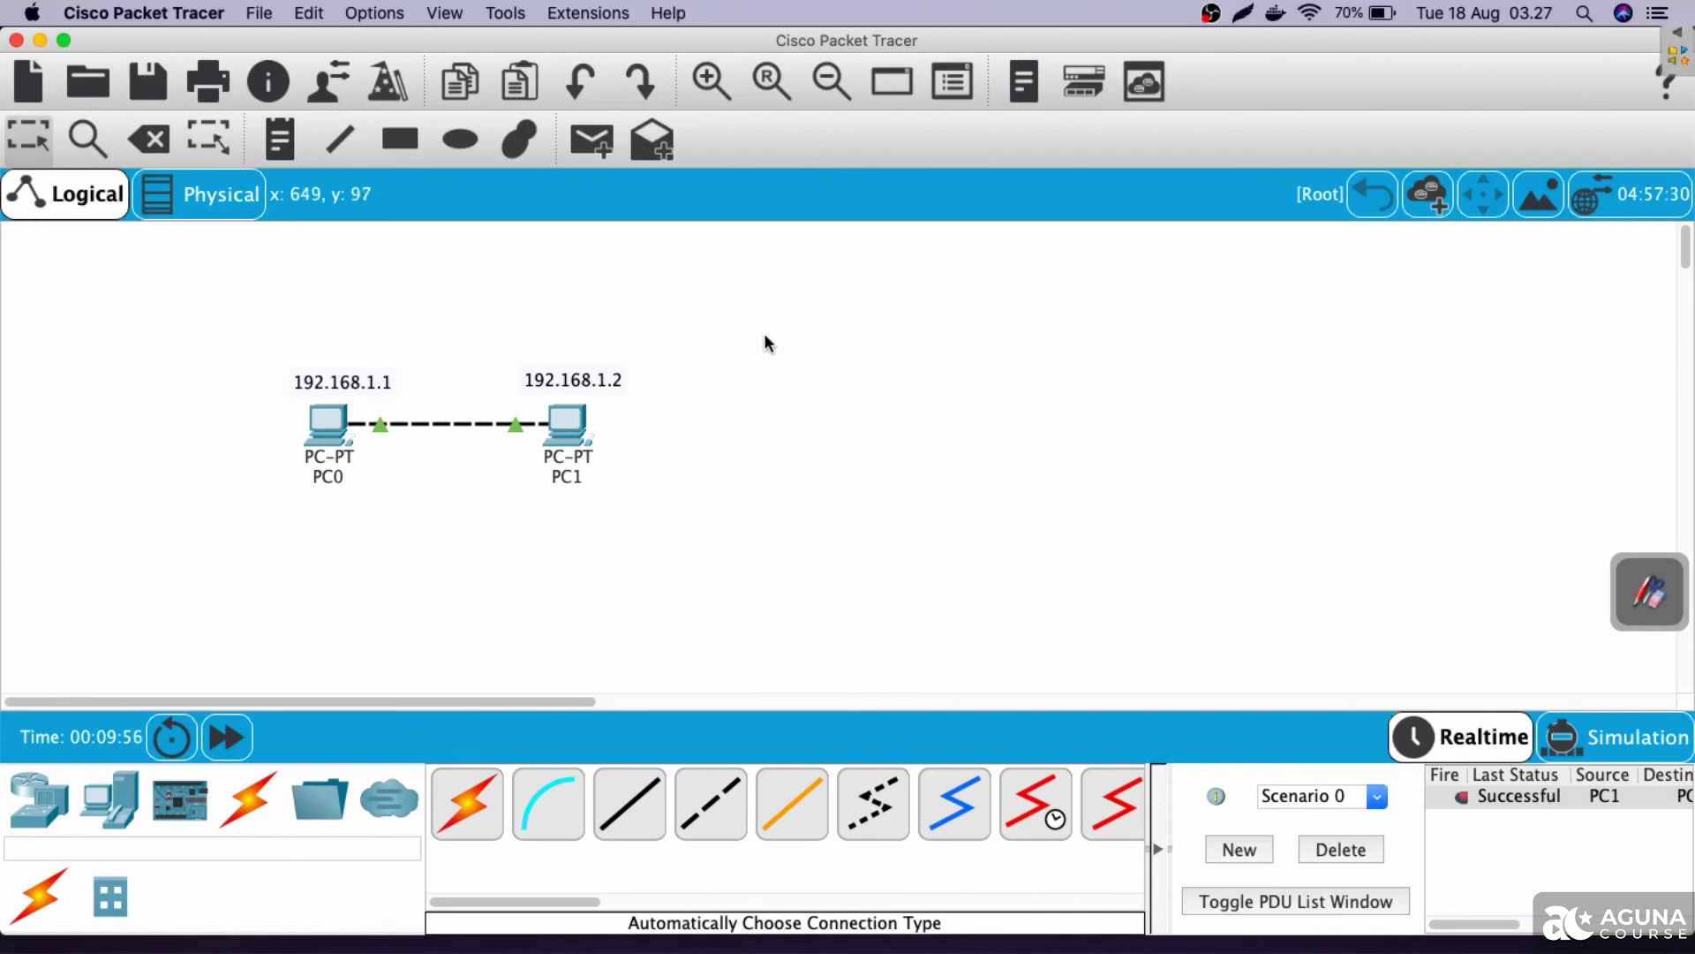
Bring PC1's command prompt back up and review the ping replies and statistics.
{"action": "left_click", "coordinate": [565, 422]}
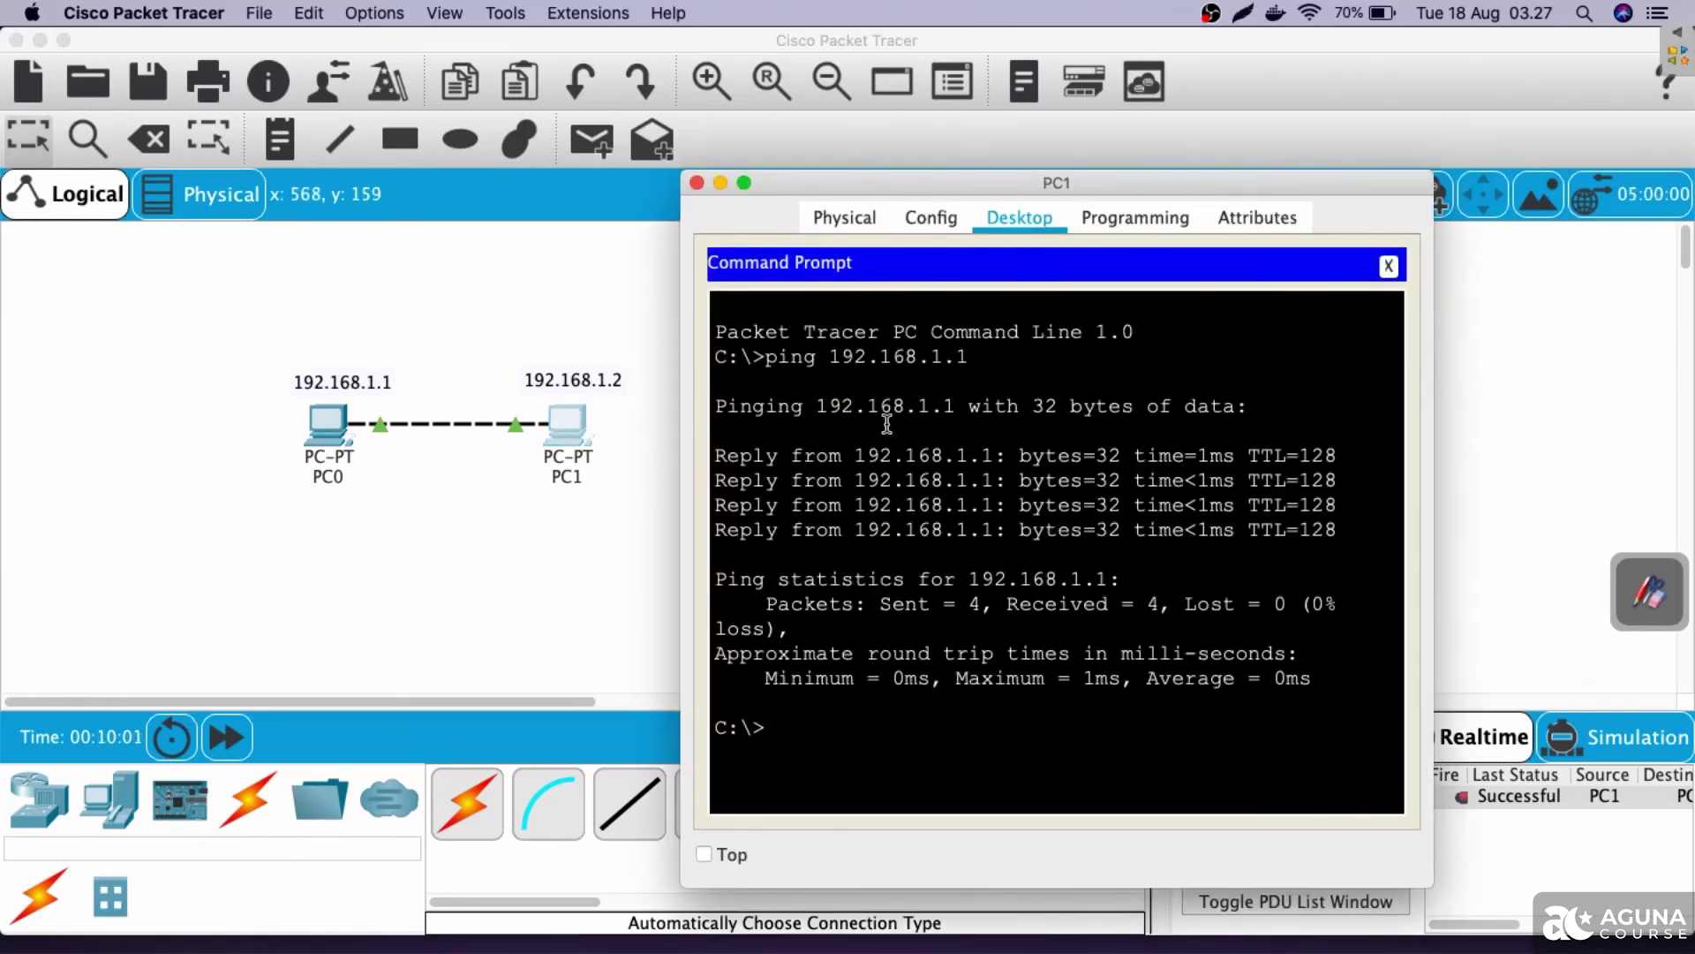
{"action": "left_click", "coordinate": [619, 310]}
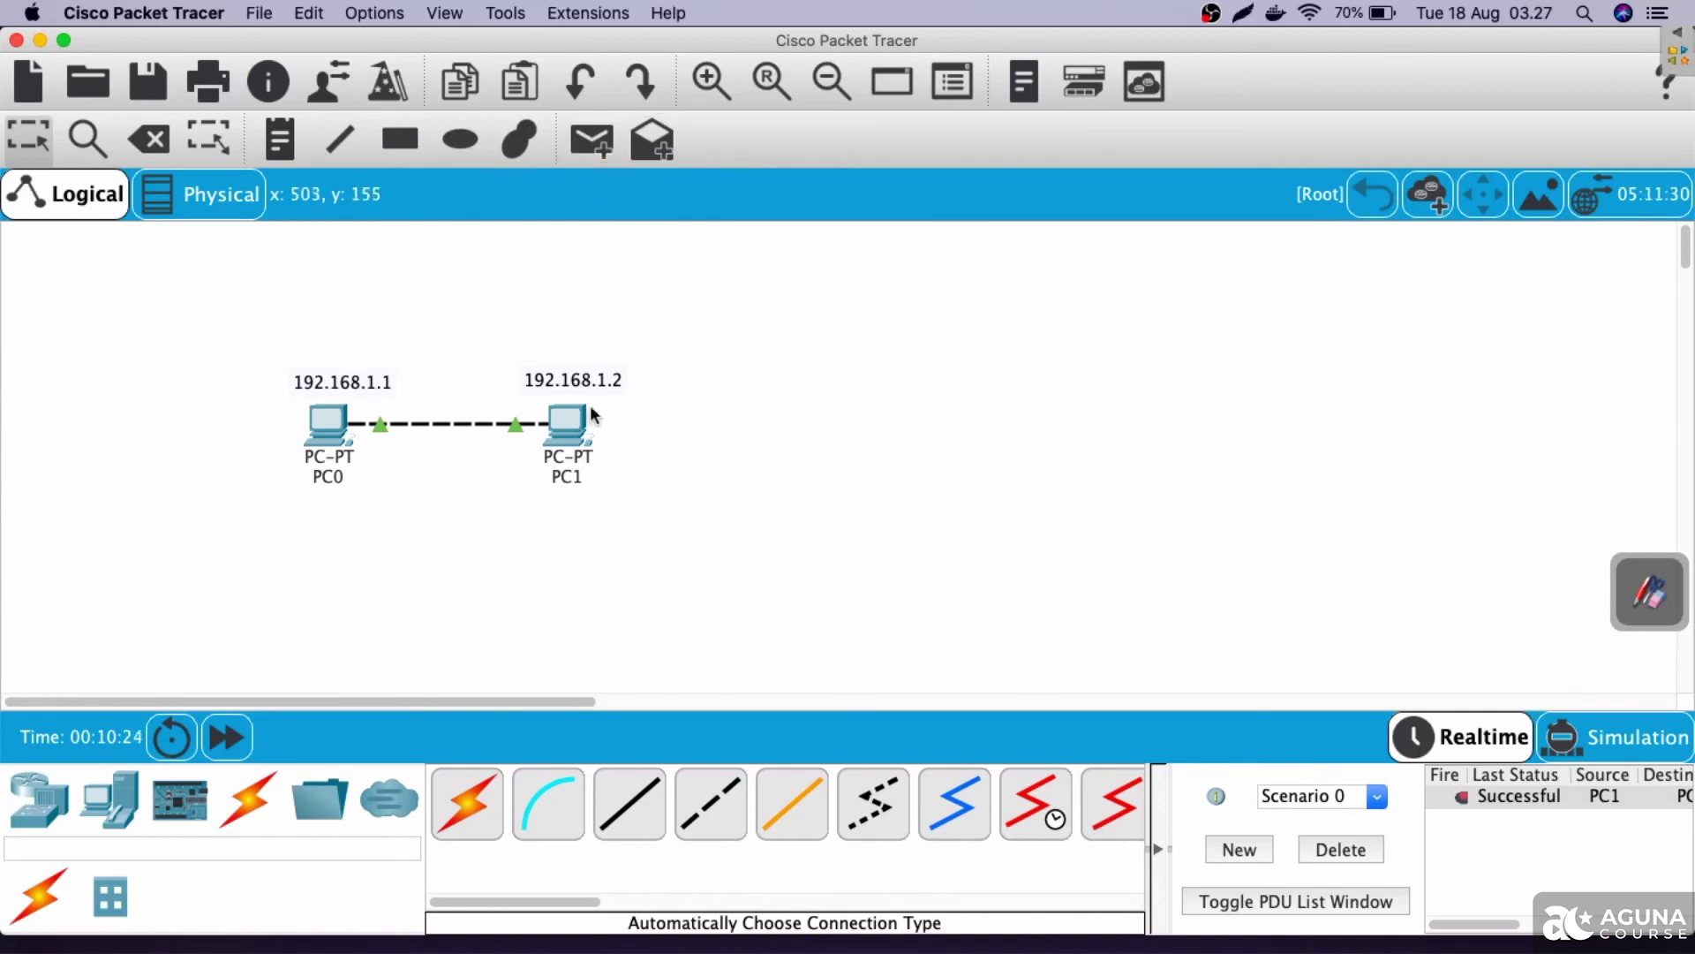
{"action": "left_click_drag", "start_coordinate": [568, 428], "coordinate": [572, 431]}
{"action": "left_click", "coordinate": [575, 426]}
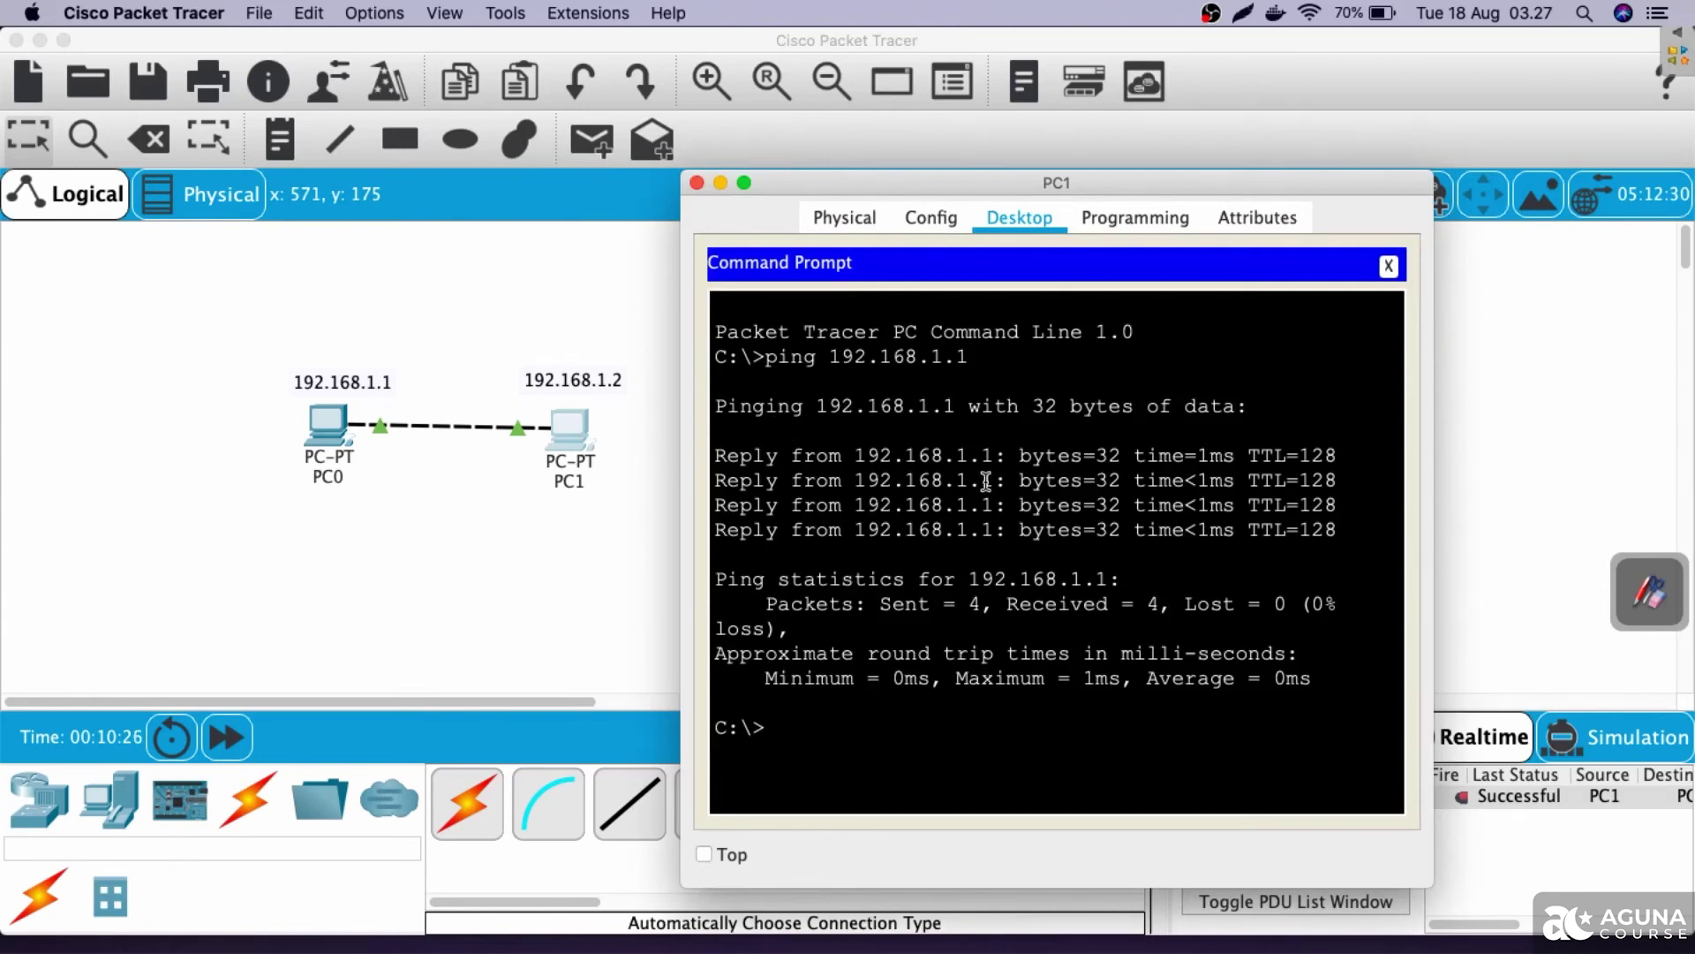